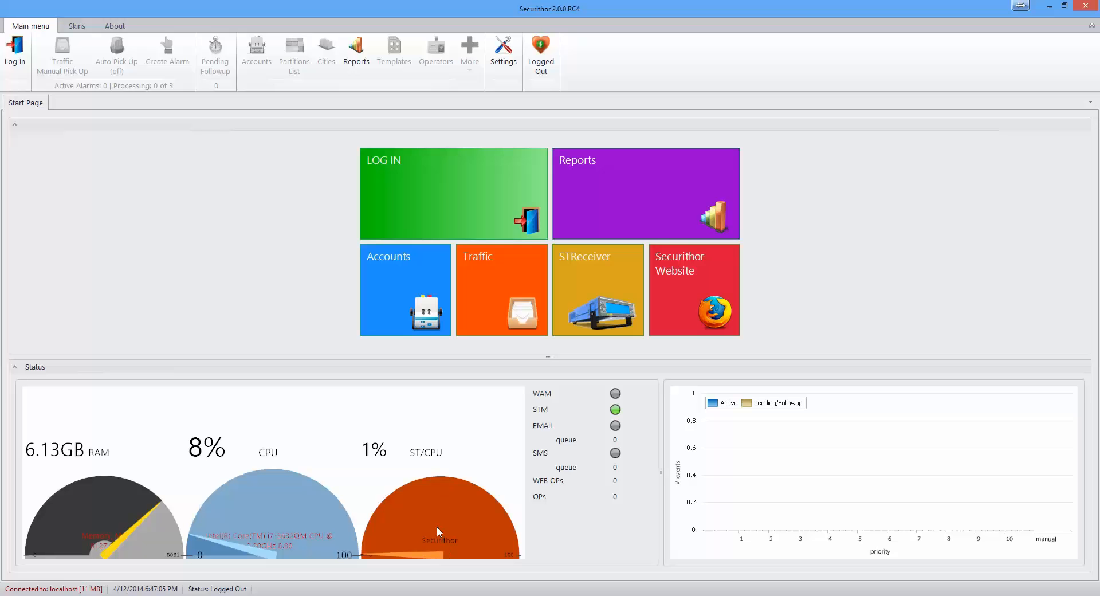
# Step: Log in as the superoperator from the LOG IN tile after viewing the Change Password options
pyautogui.click(411, 183)
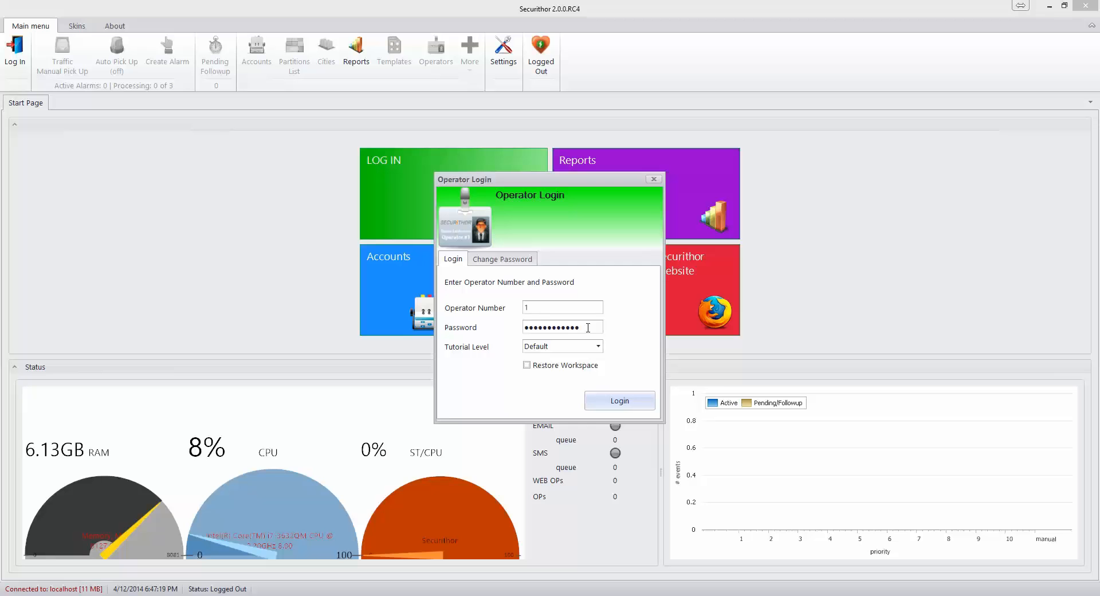
pyautogui.click(497, 261)
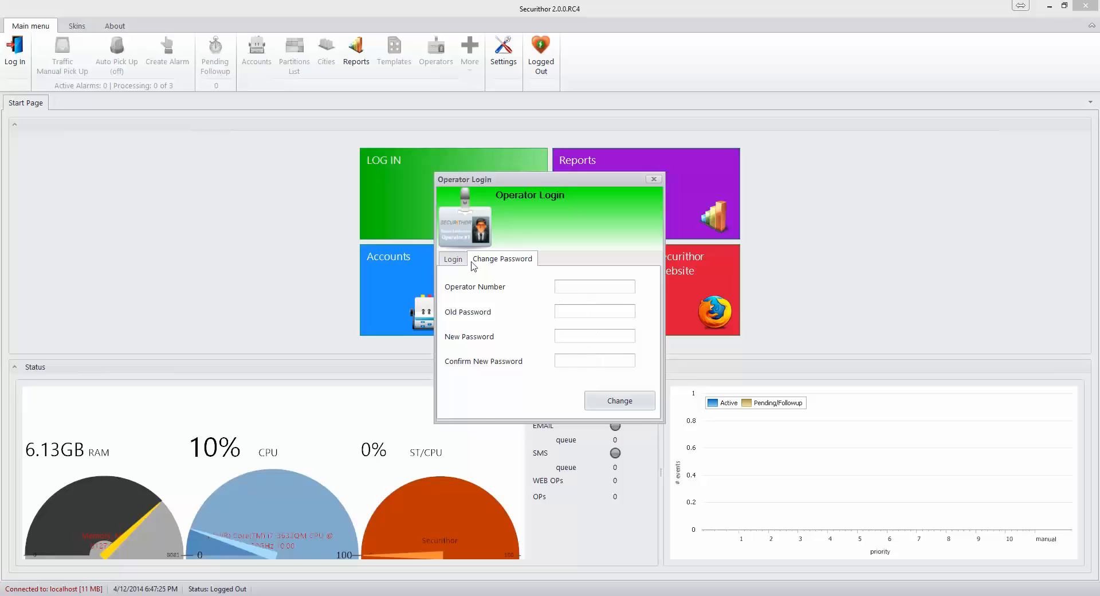
pyautogui.click(457, 263)
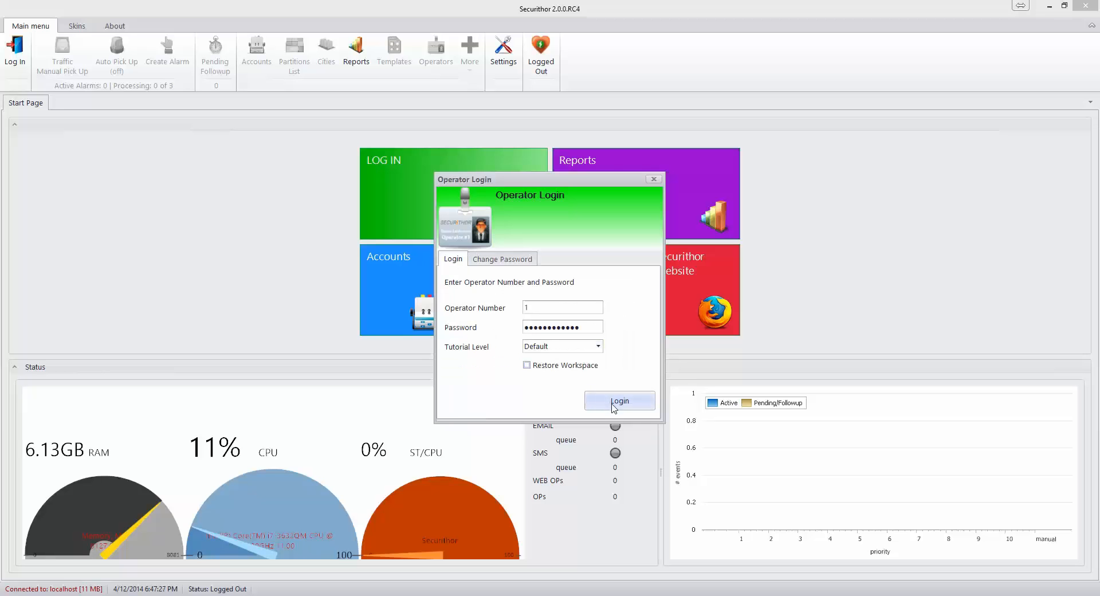
pyautogui.click(613, 401)
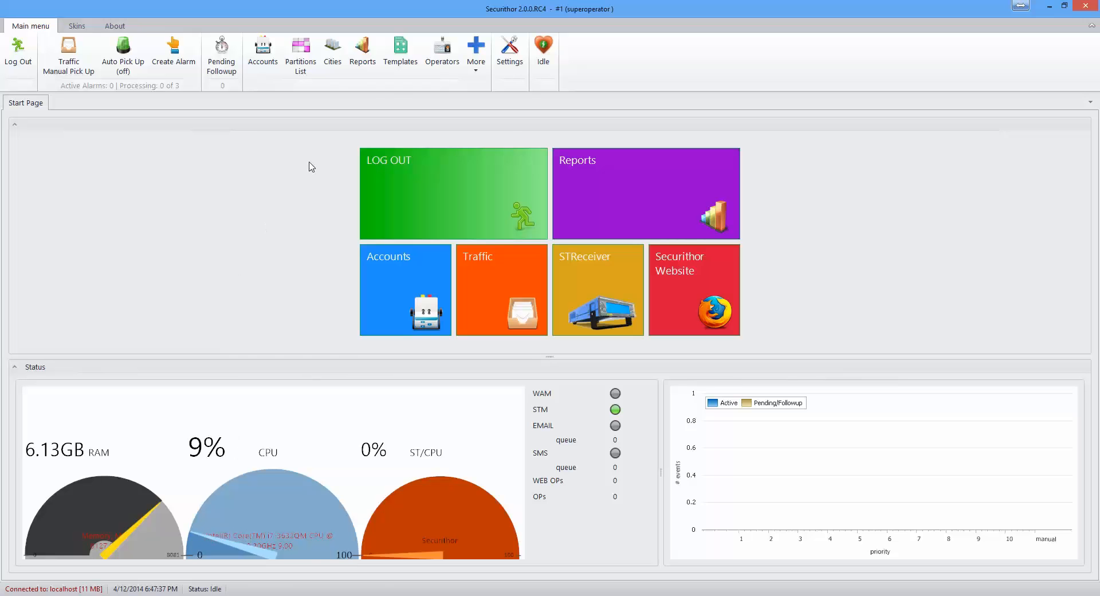
# Step: Browse the General and Email / SMS settings through to the Priorities colour and sound list
pyautogui.click(512, 58)
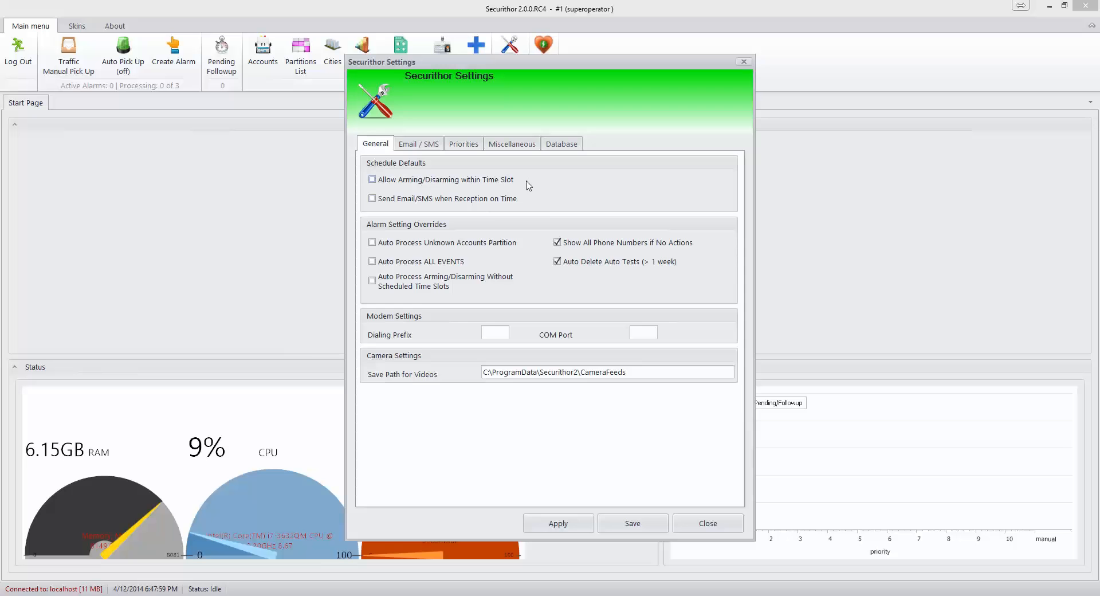
pyautogui.click(420, 147)
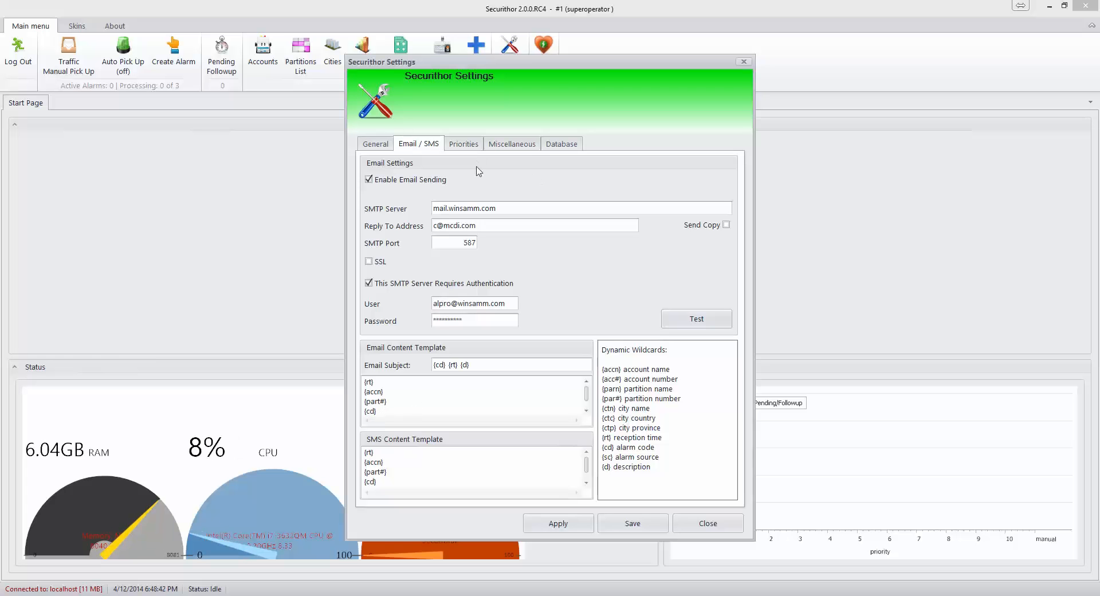
pyautogui.click(464, 143)
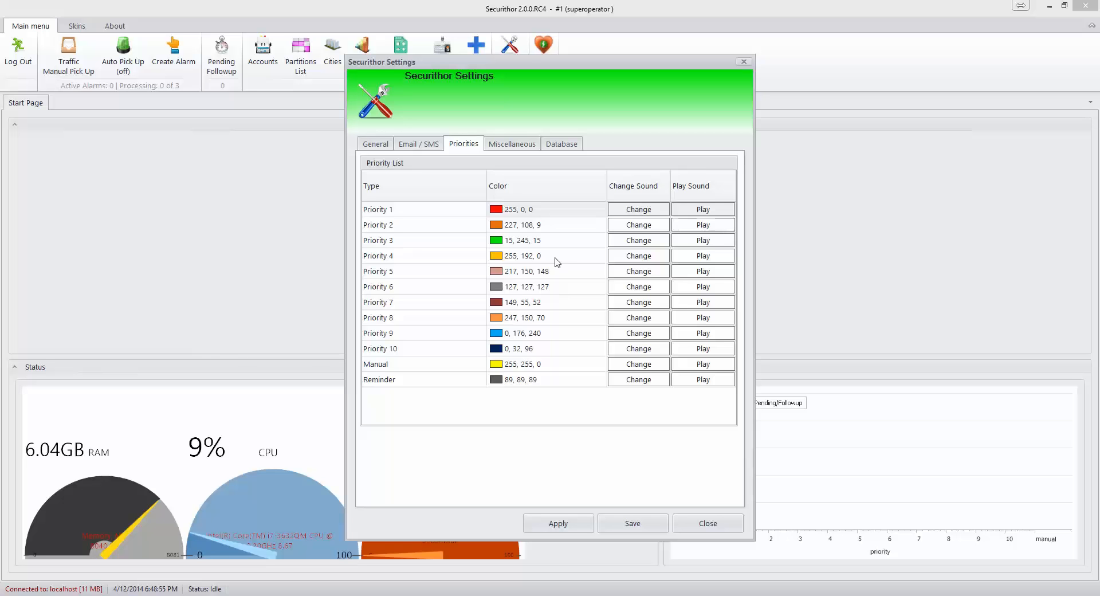
# Step: Check the Miscellaneous settings and the localhost database location, then close Settings
pyautogui.click(504, 144)
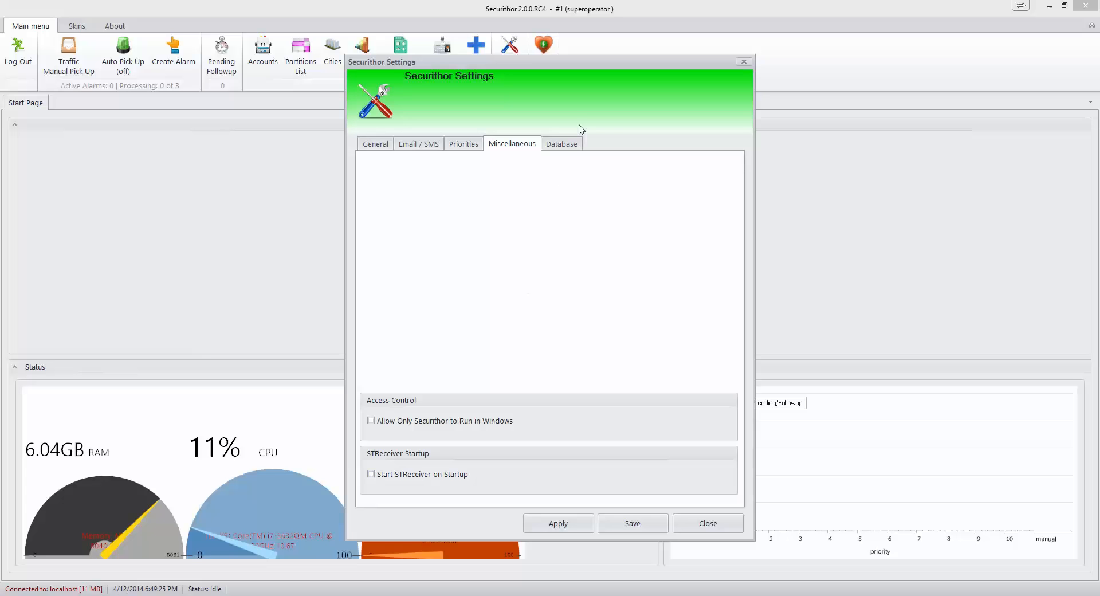
pyautogui.click(566, 146)
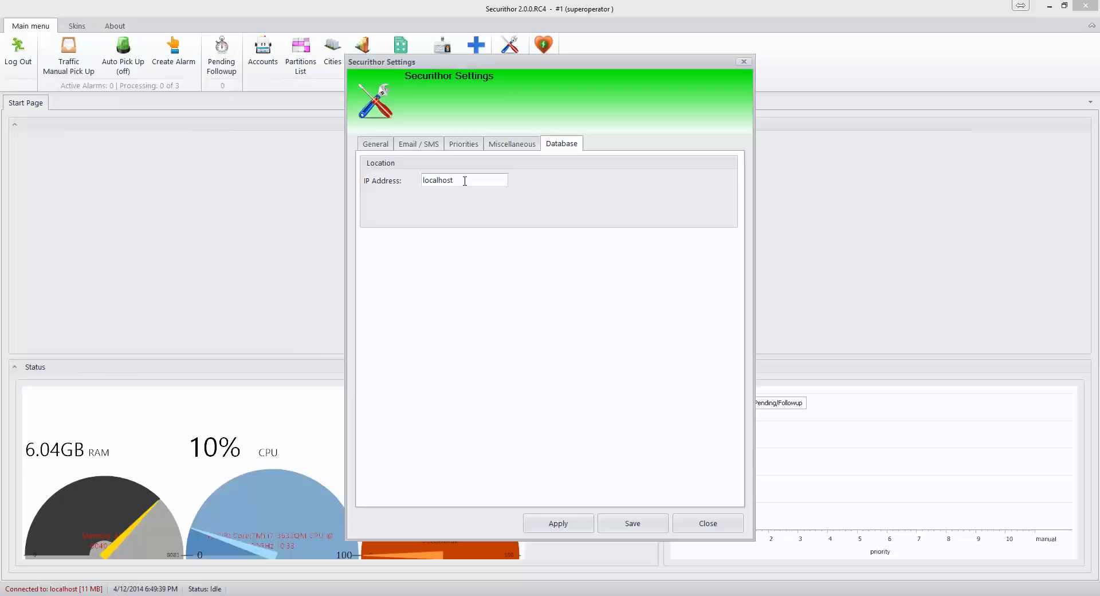
pyautogui.click(702, 524)
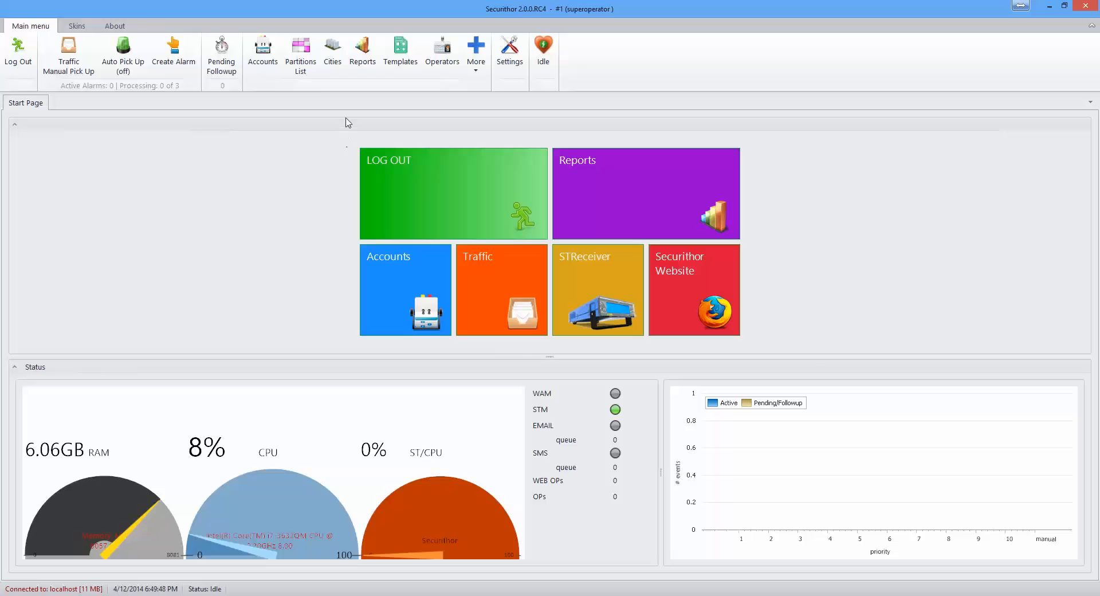
# Step: Add a city row Montreal, Quebec, Canada in City Management
pyautogui.click(336, 68)
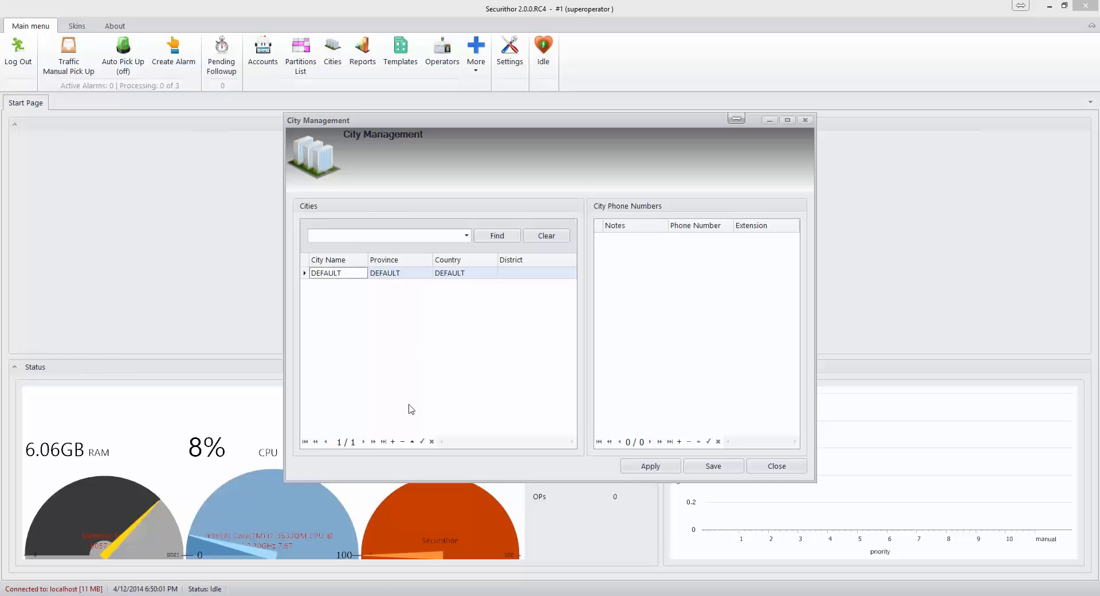
pyautogui.click(393, 441)
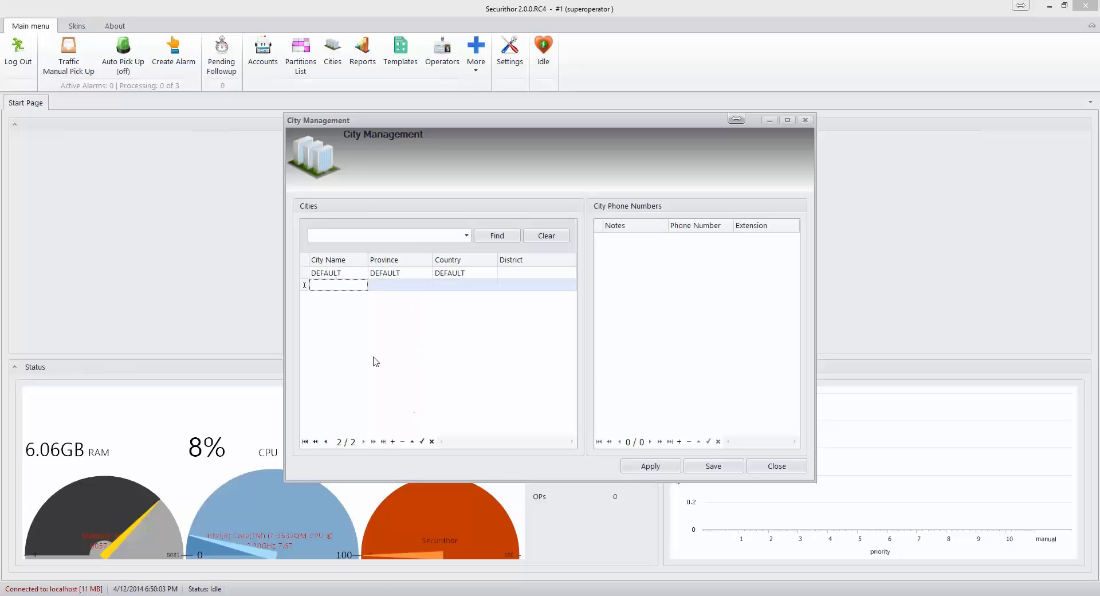
pyautogui.write('Montreal')
pyautogui.press('Tab')
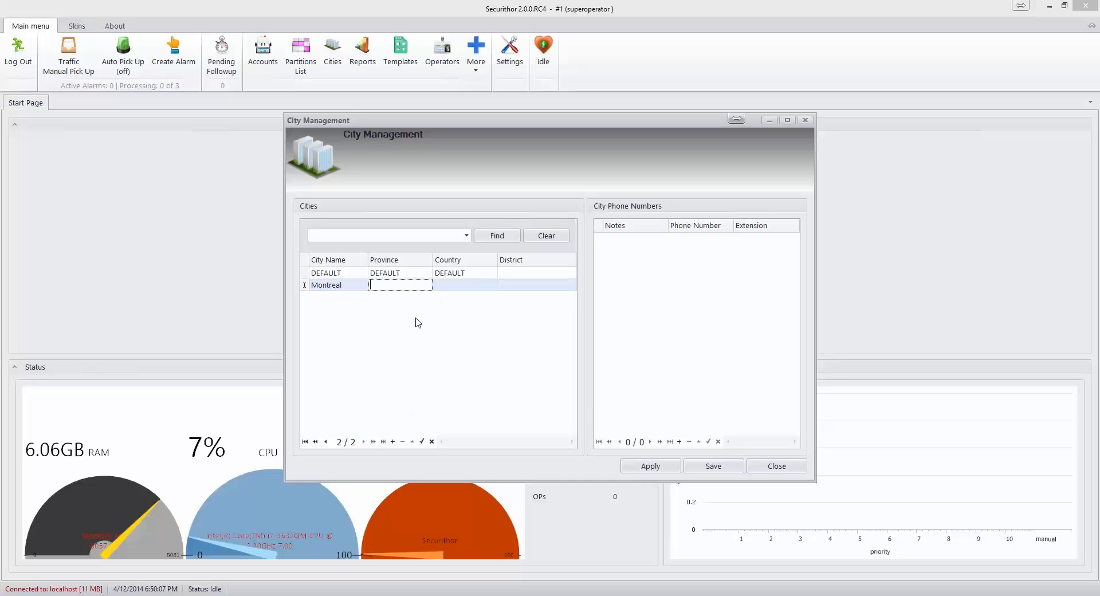
pyautogui.write('Quebec')
pyautogui.press('Tab')
pyautogui.write('Canada')
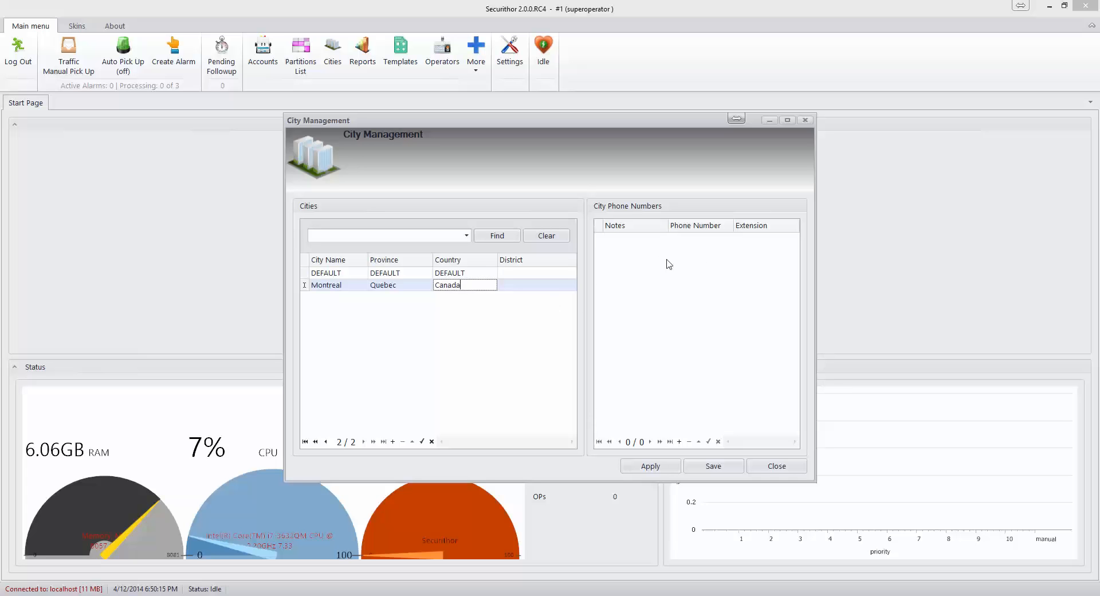
# Step: Add Montreal phone entries Police 911 and Fire Department 912
pyautogui.click(679, 441)
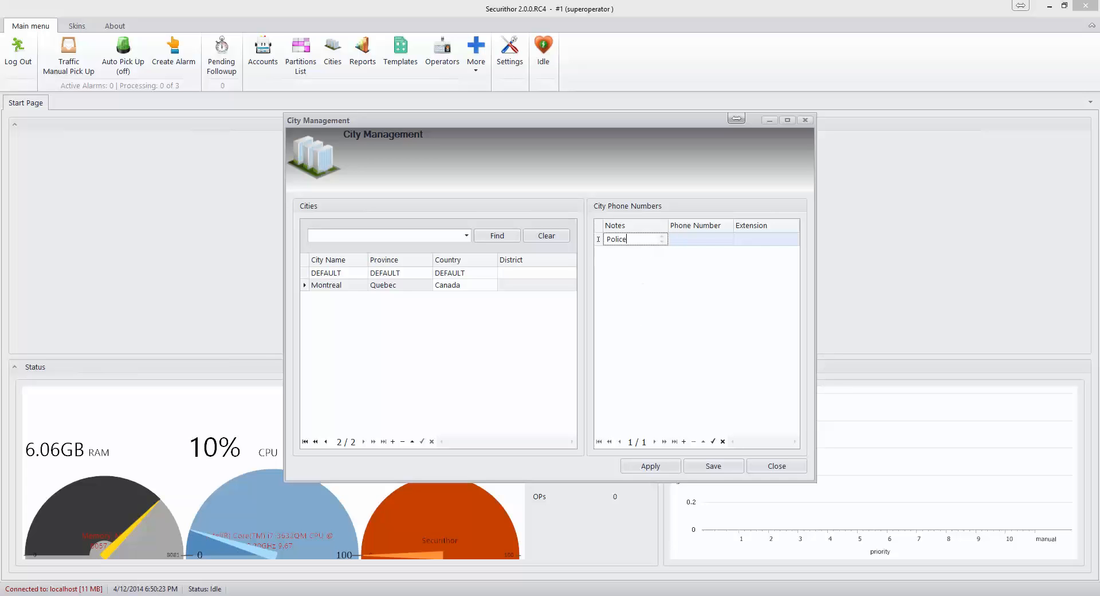
pyautogui.click(699, 241)
pyautogui.write('91')
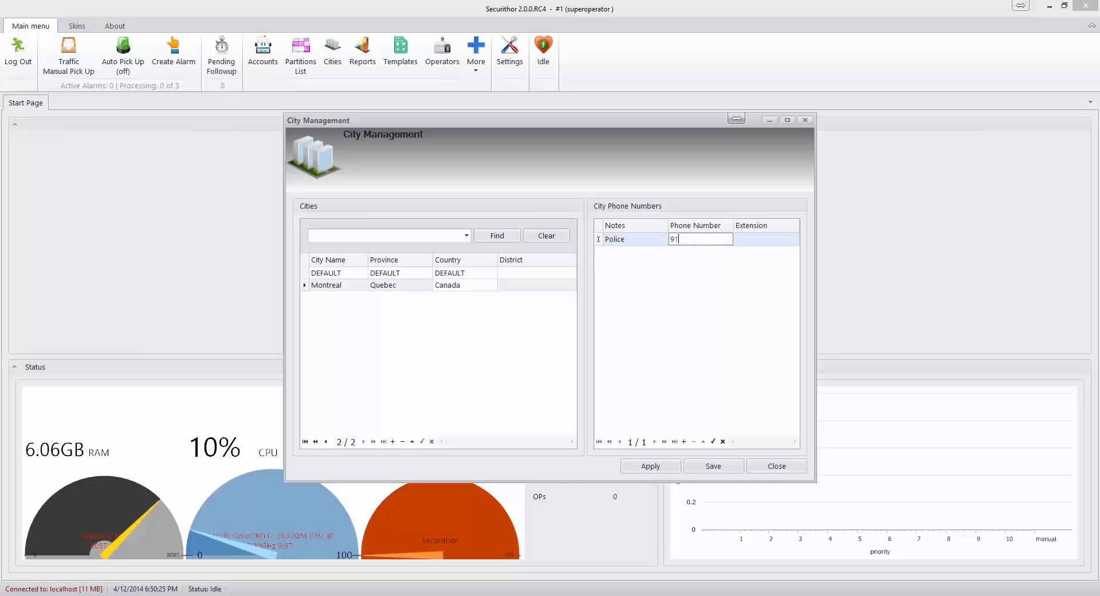
pyautogui.write('1')
pyautogui.click(685, 441)
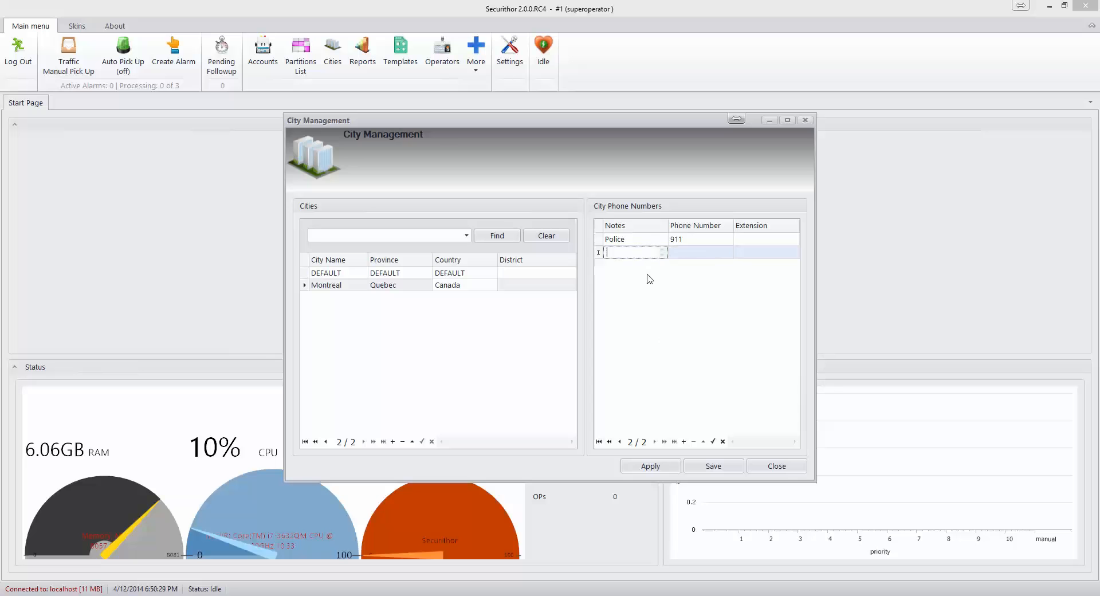
pyautogui.write('Fire Departm')
pyautogui.write('ent')
pyautogui.click(700, 252)
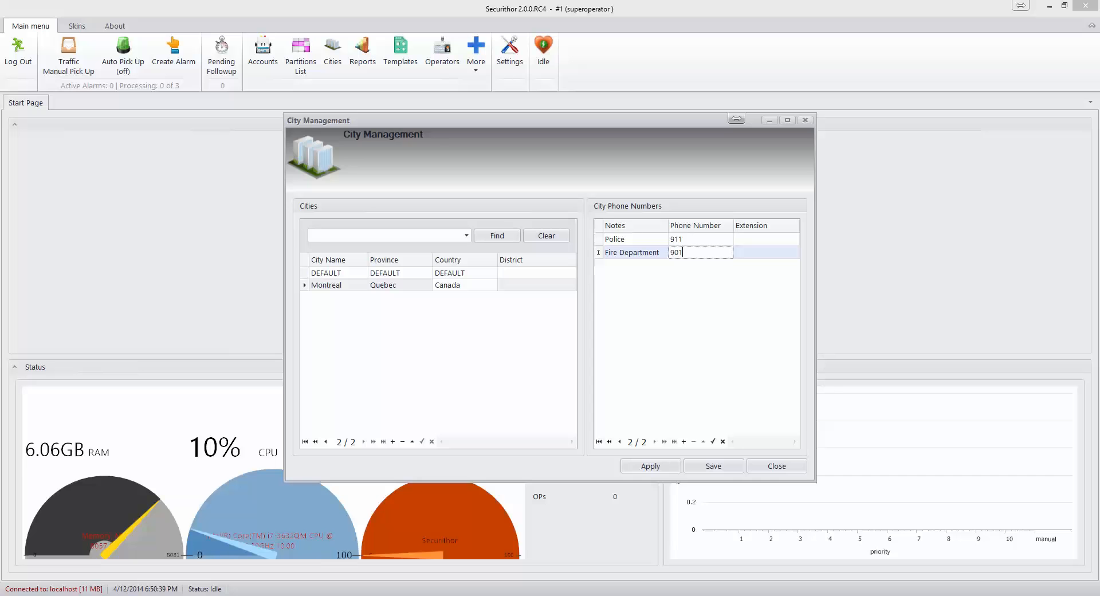
pyautogui.write('90')
pyautogui.press('BackSpace')
pyautogui.write('1')
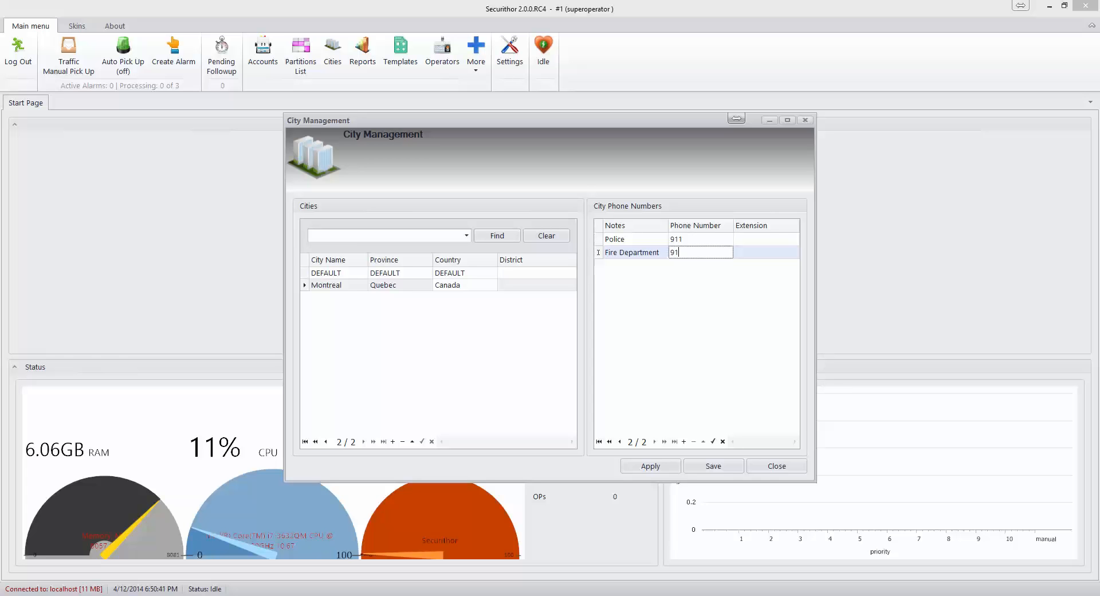
pyautogui.write('2')
# Step: Add an Ambulance 913 entry and save the city list
pyautogui.click(684, 441)
pyautogui.click(637, 266)
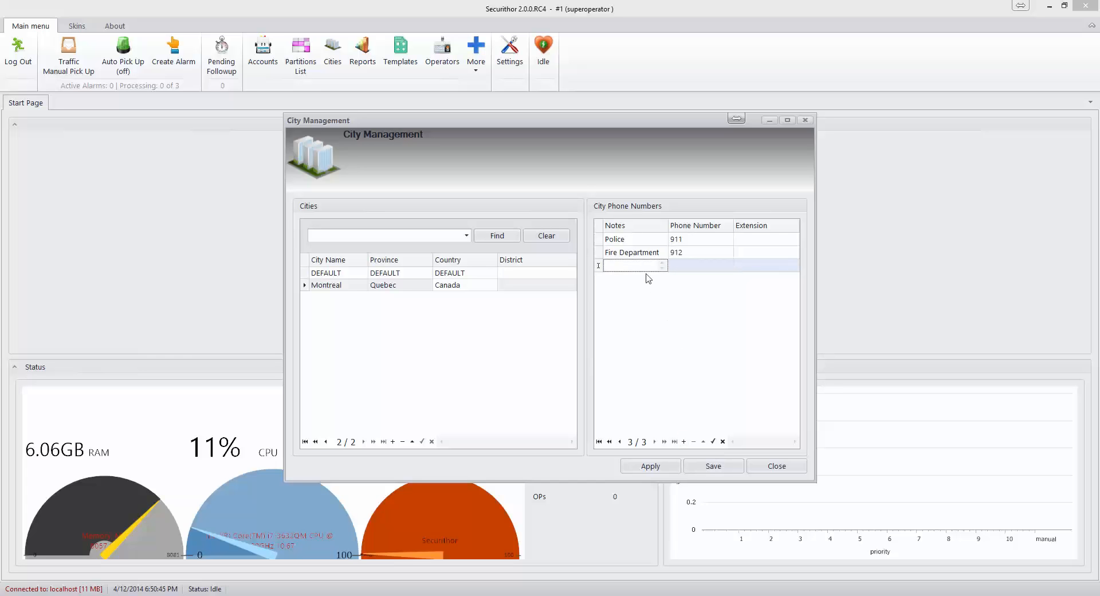
pyautogui.write('Ambulance')
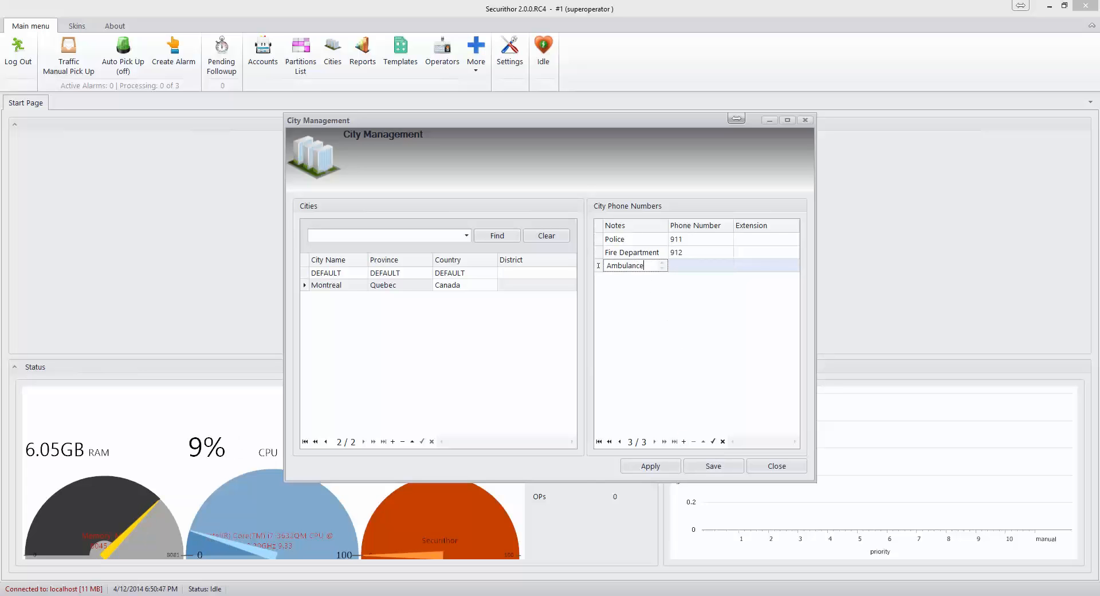
pyautogui.click(688, 266)
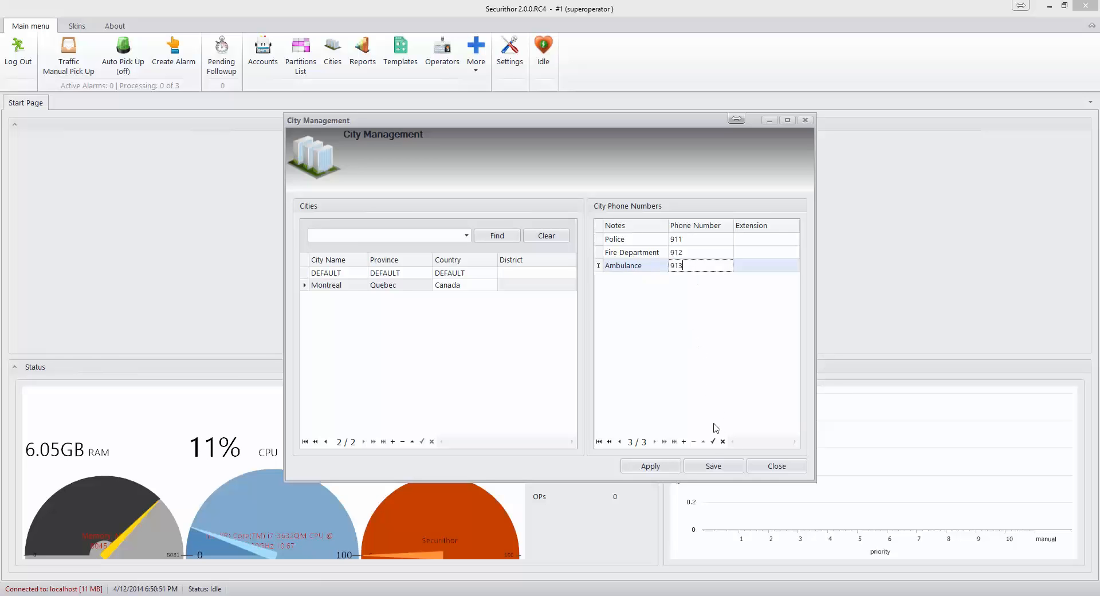
pyautogui.click(703, 468)
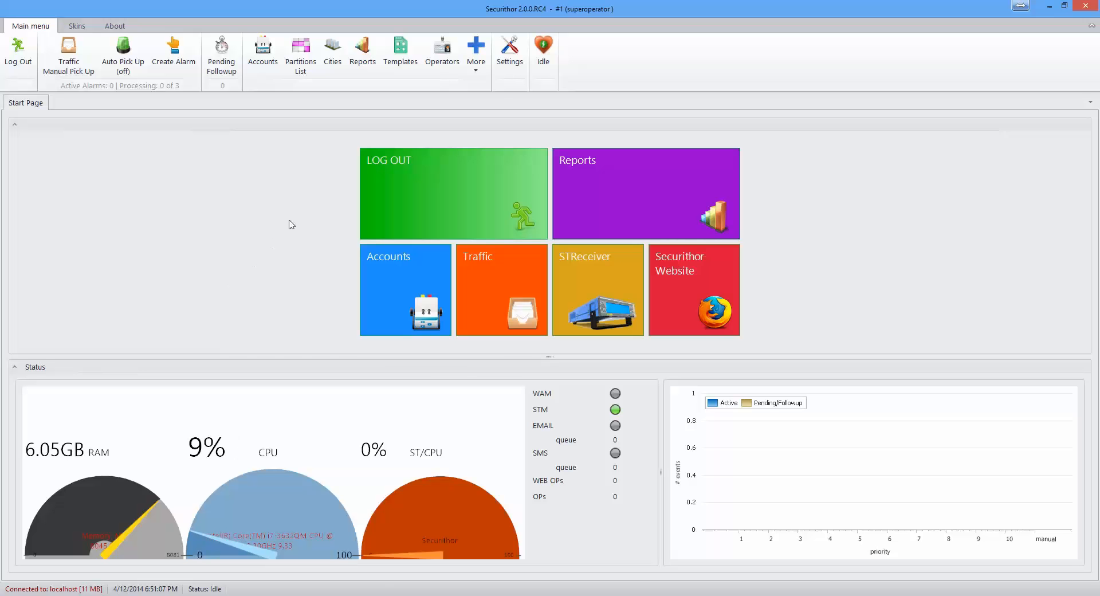
# Step: Open Template Management, keep New as the template, and start importing from a file
pyautogui.click(400, 54)
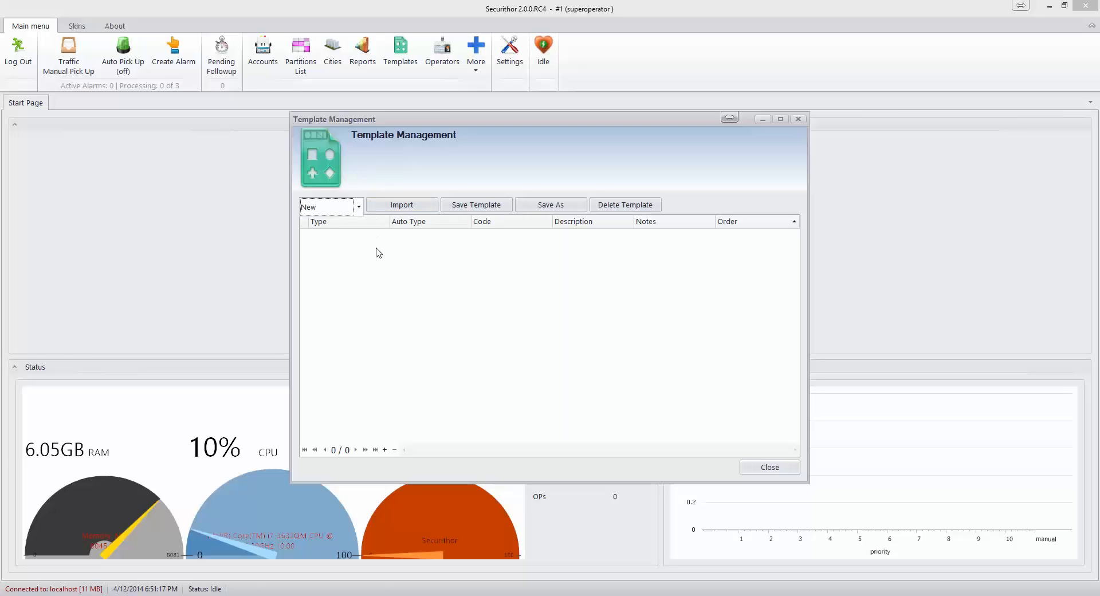
pyautogui.click(359, 207)
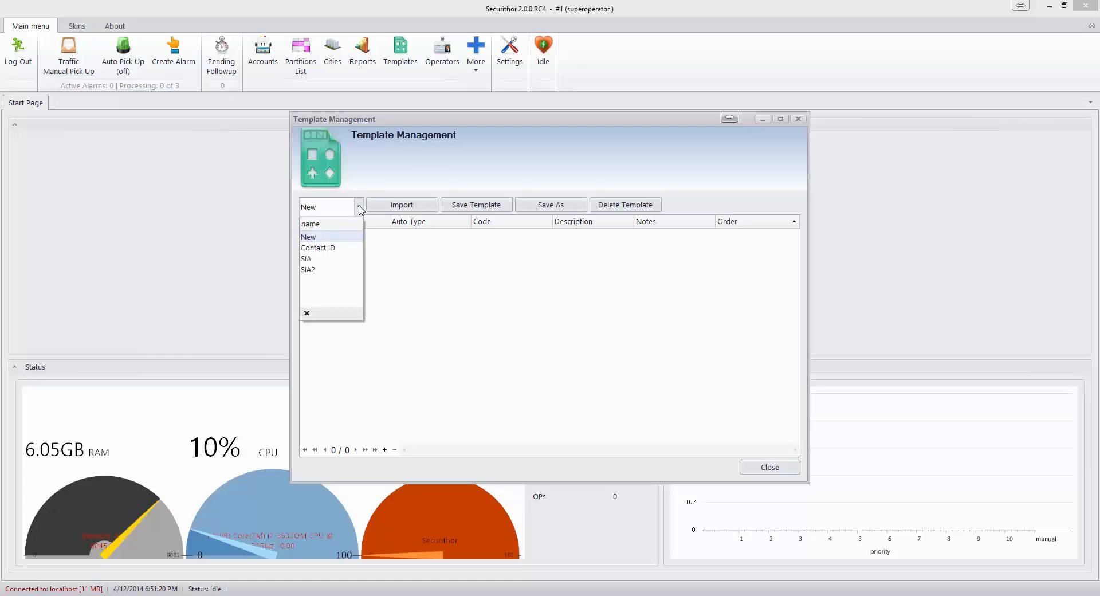
pyautogui.click(332, 238)
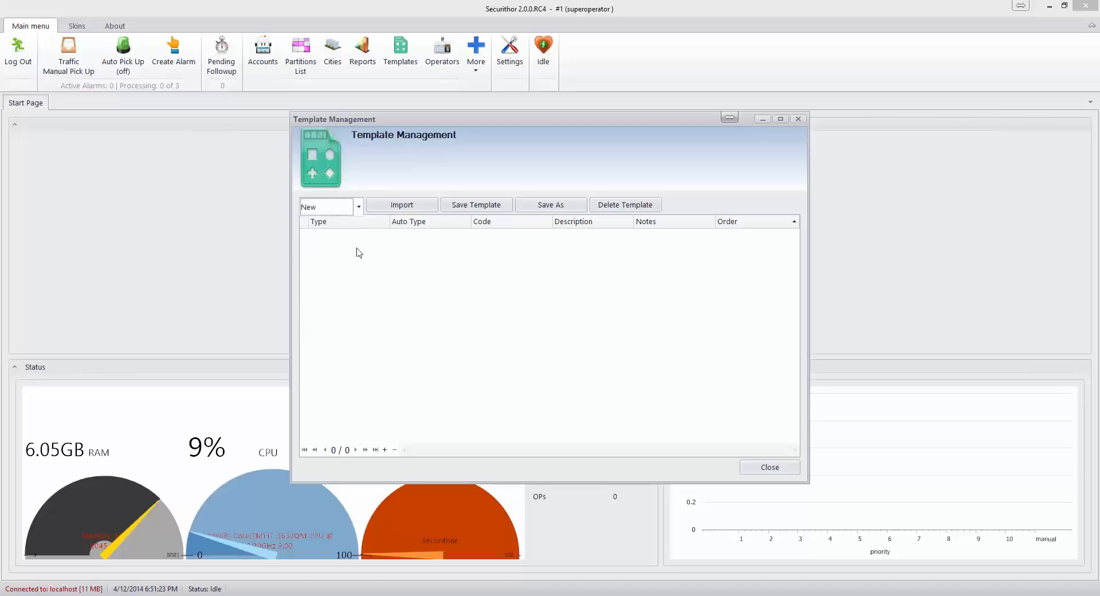
pyautogui.click(420, 206)
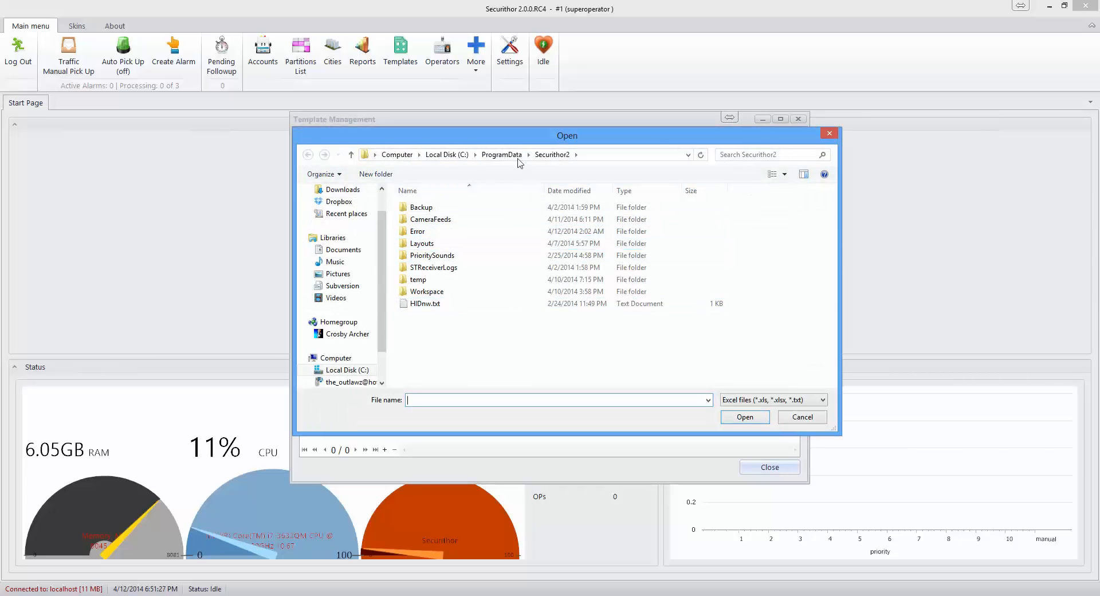
# Step: Browse to Desktop > Dev SVN and import DEFAULT ContactID Template.xls
pyautogui.scroll(1, 383, 217)
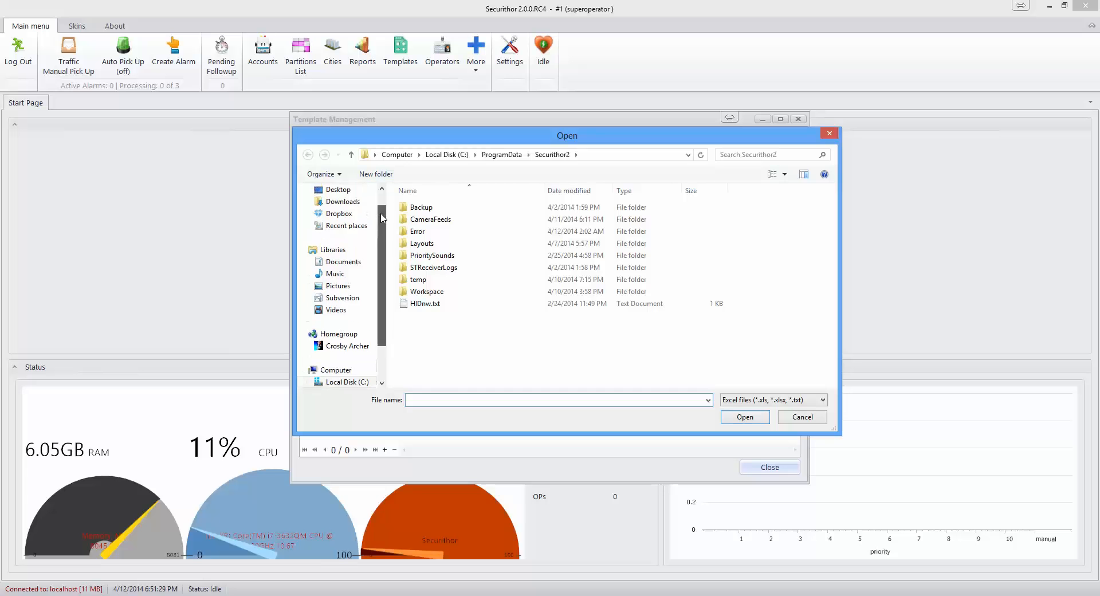
pyautogui.scroll(1, 383, 217)
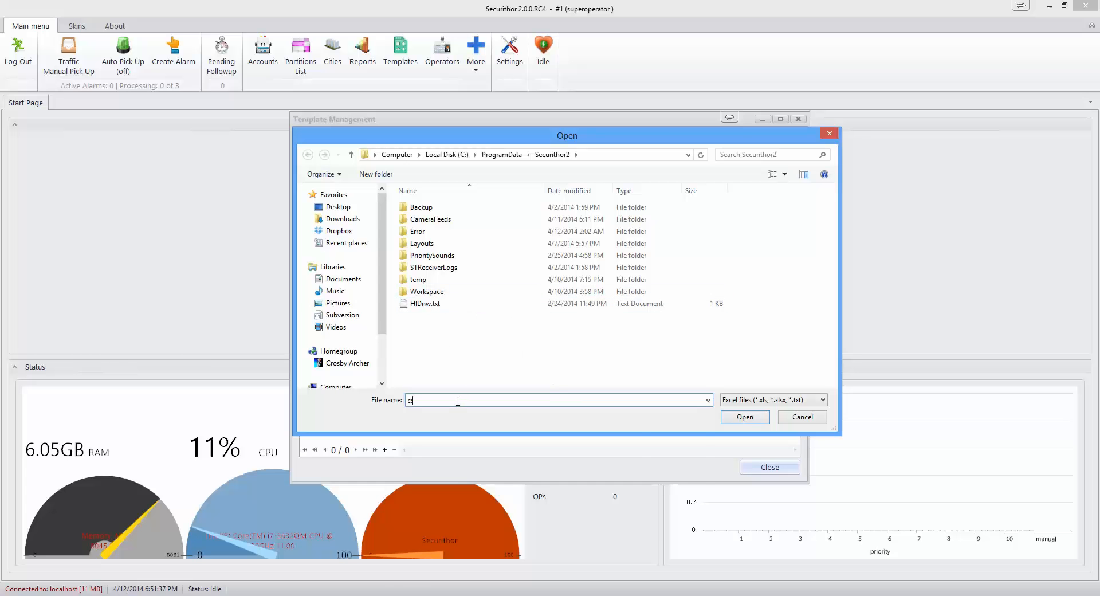
pyautogui.write('\\')
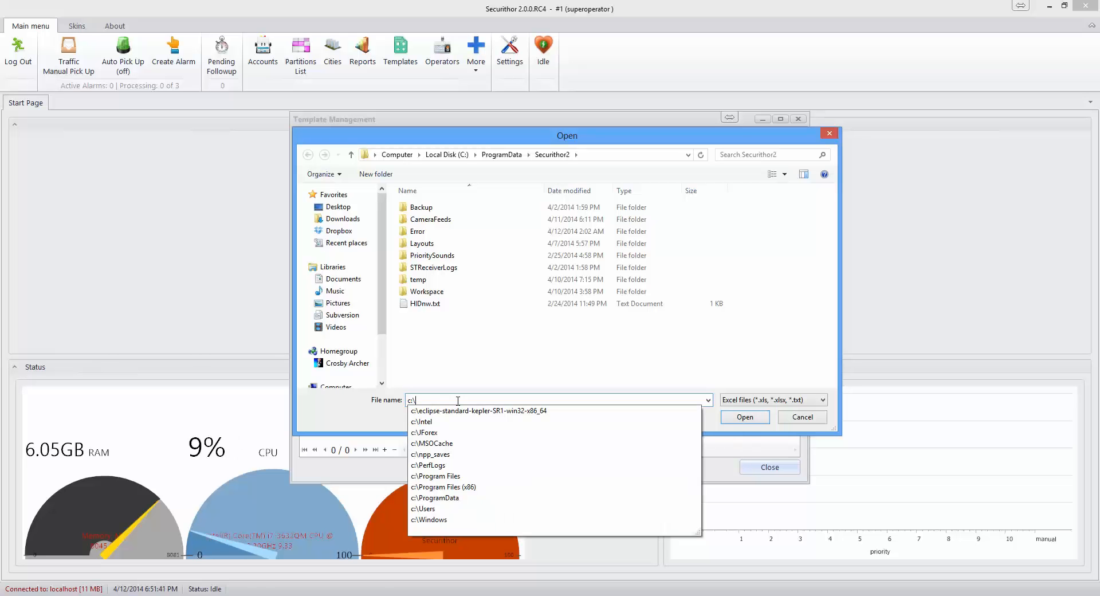
pyautogui.press('BackSpace')
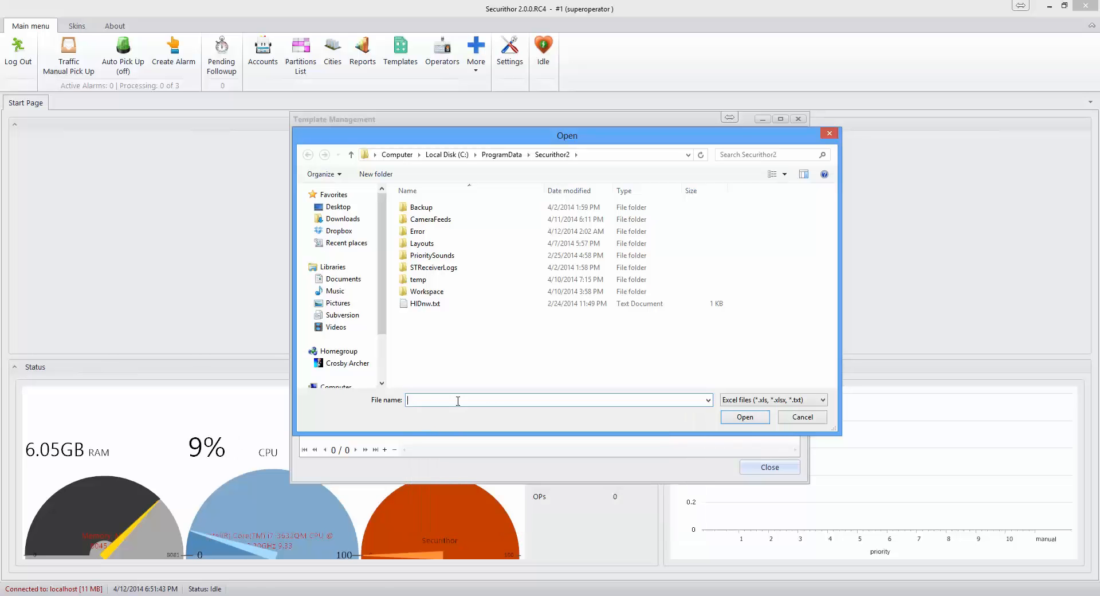
pyautogui.click(331, 207)
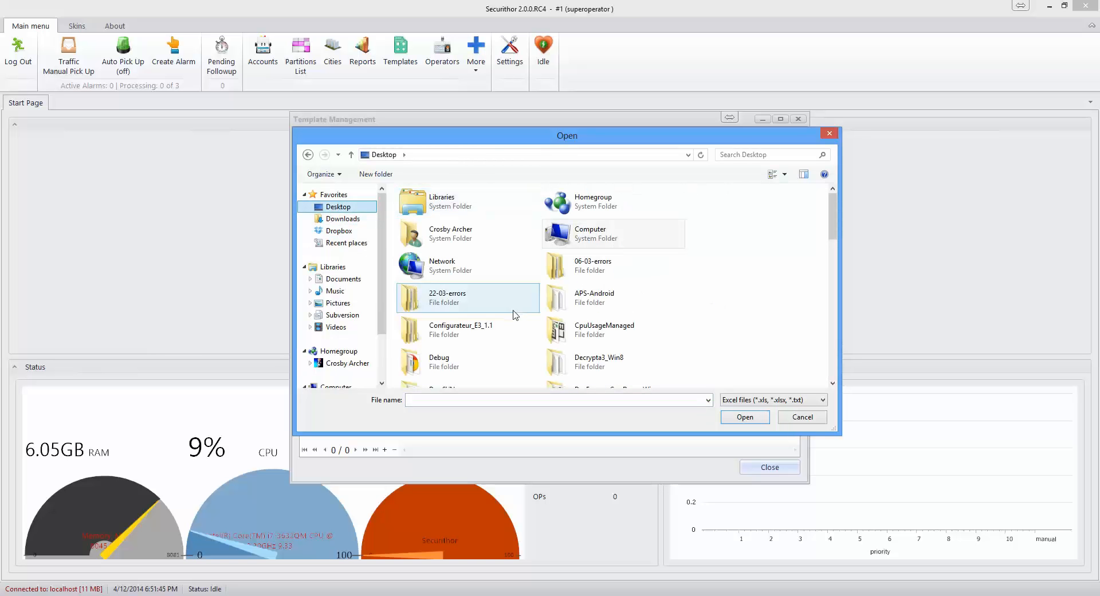
pyautogui.click(511, 330)
pyautogui.press('Down')
pyautogui.press('Down')
pyautogui.press('Down')
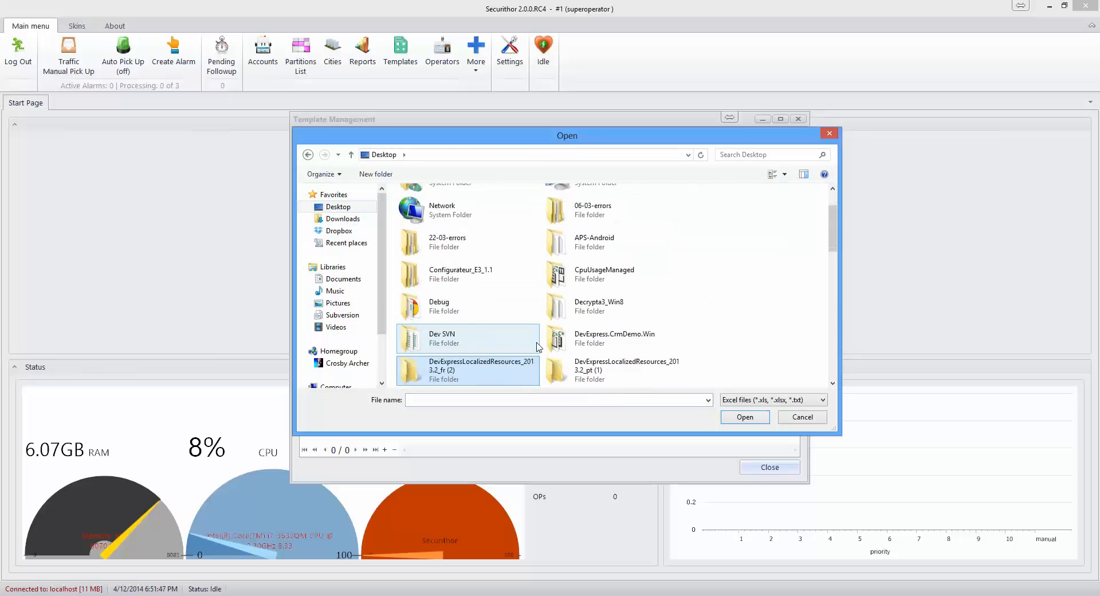
pyautogui.doubleClick(538, 347)
pyautogui.press('Down')
pyautogui.press('Down')
pyautogui.press('Down')
pyautogui.press('Return')
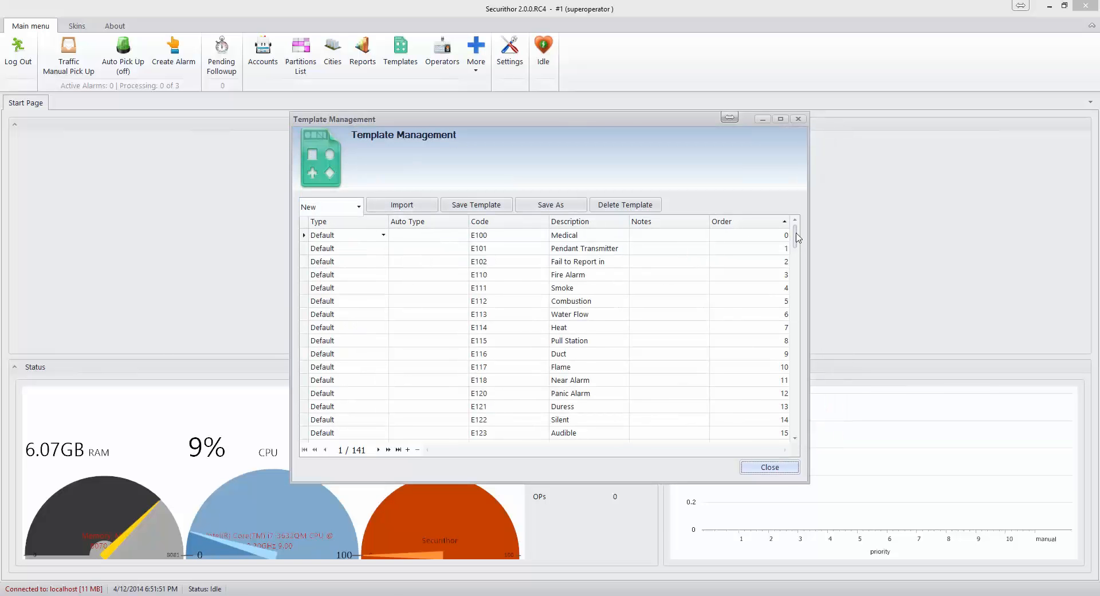
# Step: Save the imported codes as template 'Contact ID Default' and close Template Management
pyautogui.moveTo(796, 237)
pyautogui.mouseDown()
pyautogui.moveTo(793, 422)
pyautogui.moveTo(785, 222)
pyautogui.mouseUp()
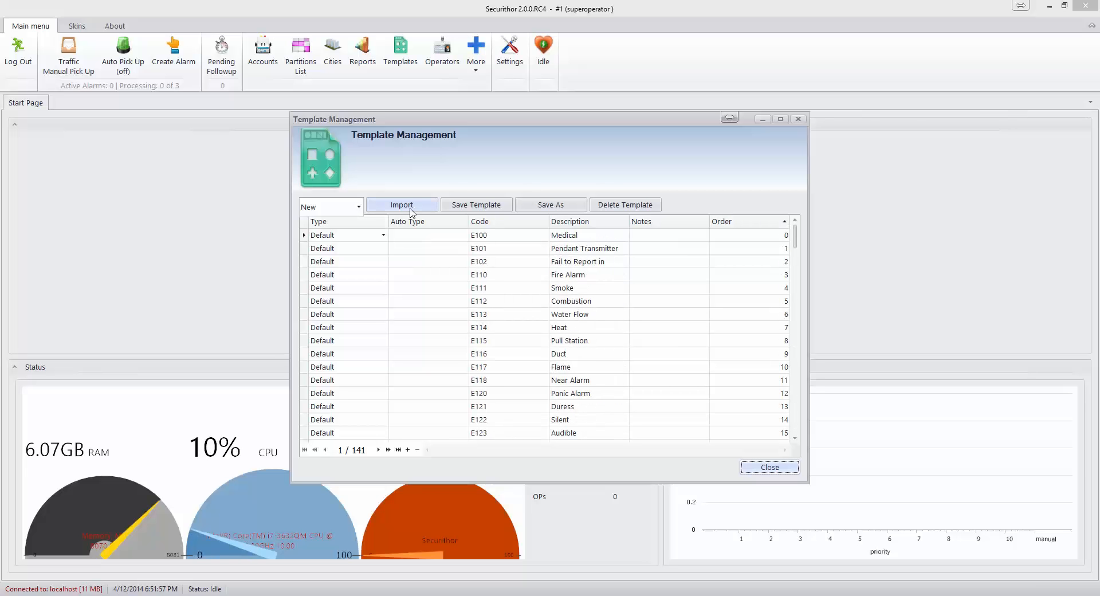
pyautogui.click(491, 208)
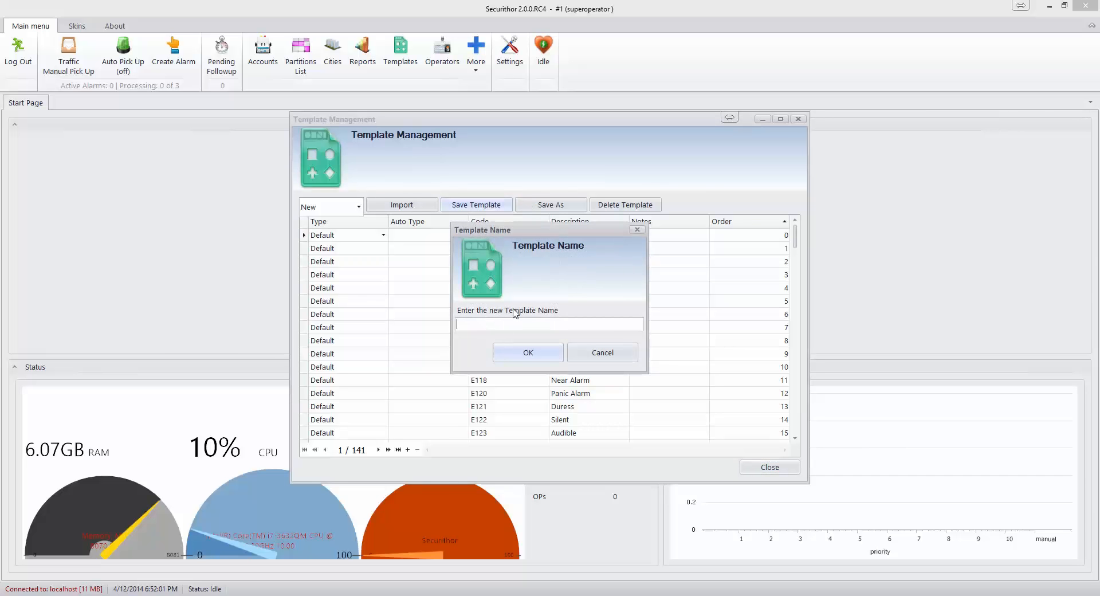
pyautogui.write('Contact ID Default')
pyautogui.click(536, 354)
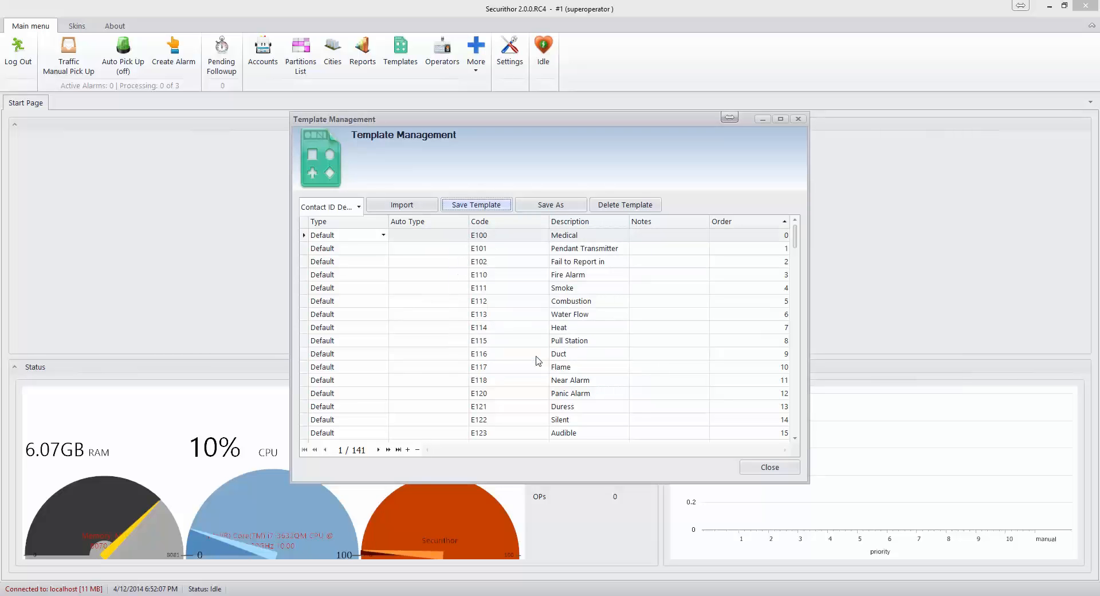
pyautogui.click(764, 469)
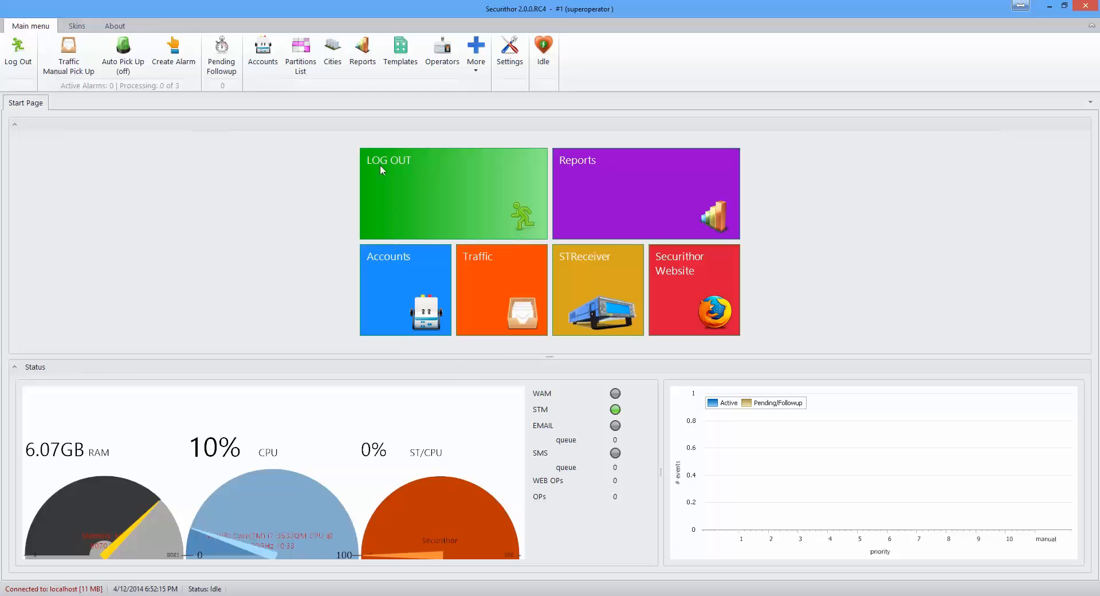
# Step: In Account Management, add a new account under the chosen account number
pyautogui.click(261, 65)
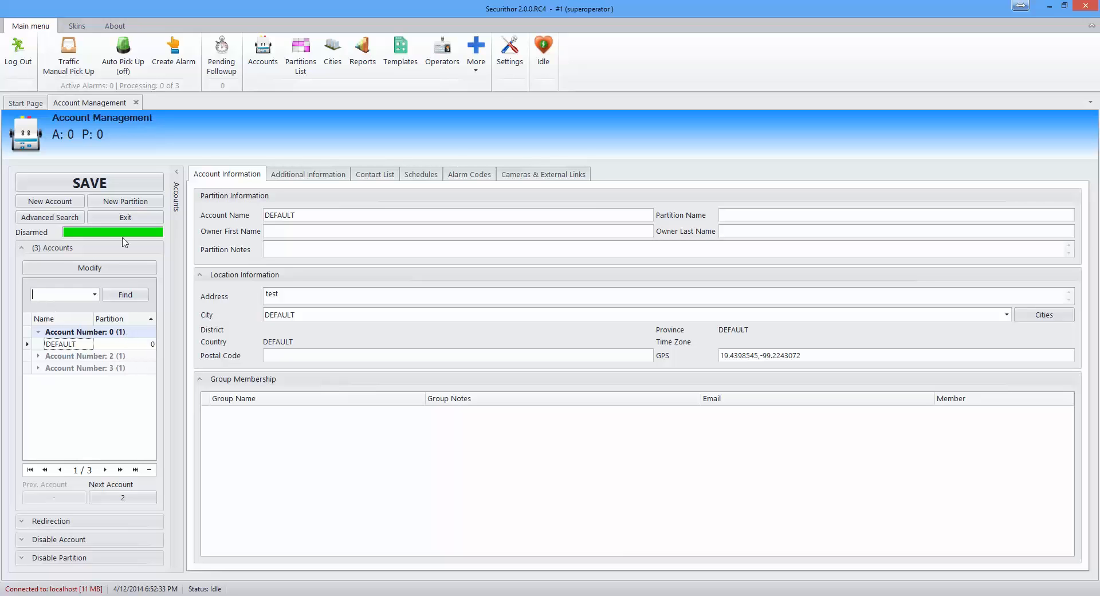
pyautogui.click(64, 203)
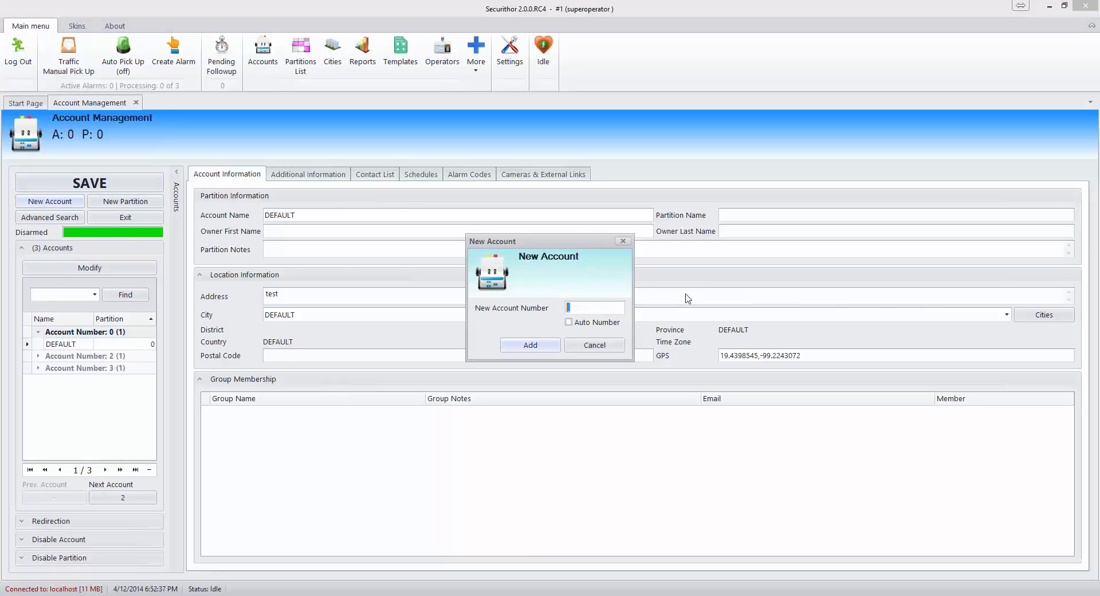
pyautogui.write('1000')
pyautogui.click(524, 345)
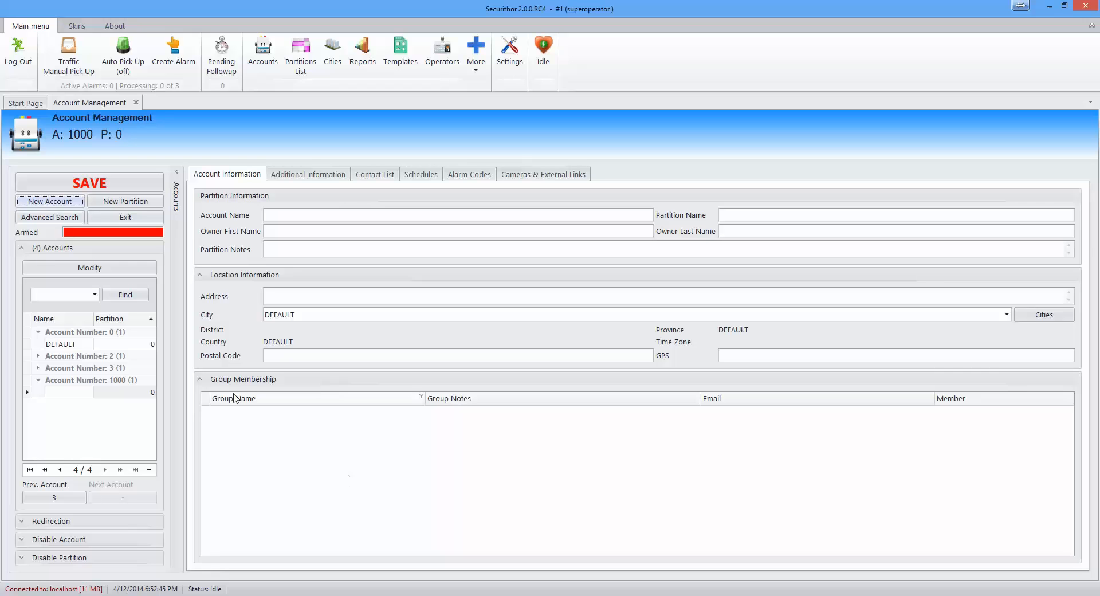
# Step: Name the account 'Test Account' and its partition 'Test Partiton', and enter the owner's first and last names
pyautogui.click(294, 215)
pyautogui.write('Test Account')
pyautogui.click(764, 215)
pyautogui.write('Test')
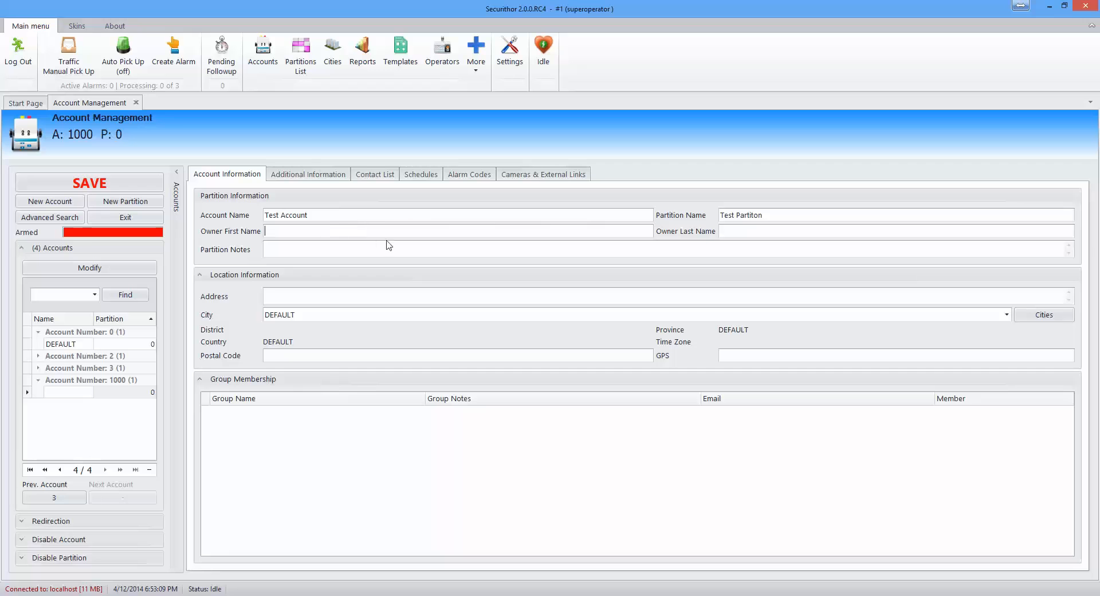
pyautogui.click(361, 228)
pyautogui.write('MCDI')
pyautogui.click(736, 231)
pyautogui.write('Securithor')
# Step: Add 'partition notes' as the partition notes and enter the account's street address
pyautogui.click(391, 252)
pyautogui.write('partition notes')
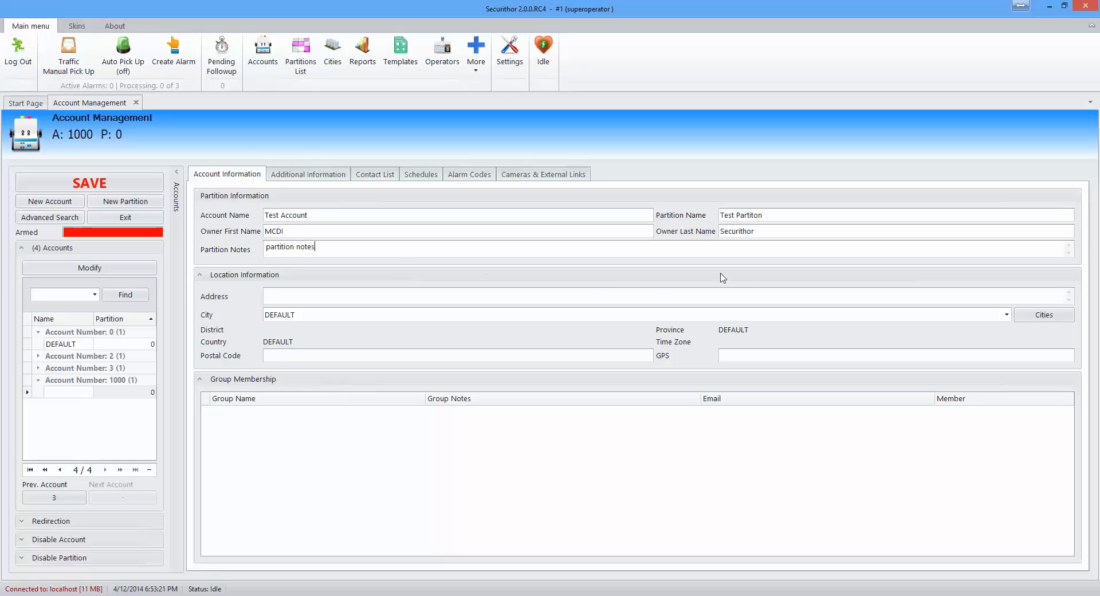
pyautogui.click(594, 294)
# Step: Choose Montreal as the city, then enter the account's postal code and GPS coordinates
pyautogui.click(1006, 314)
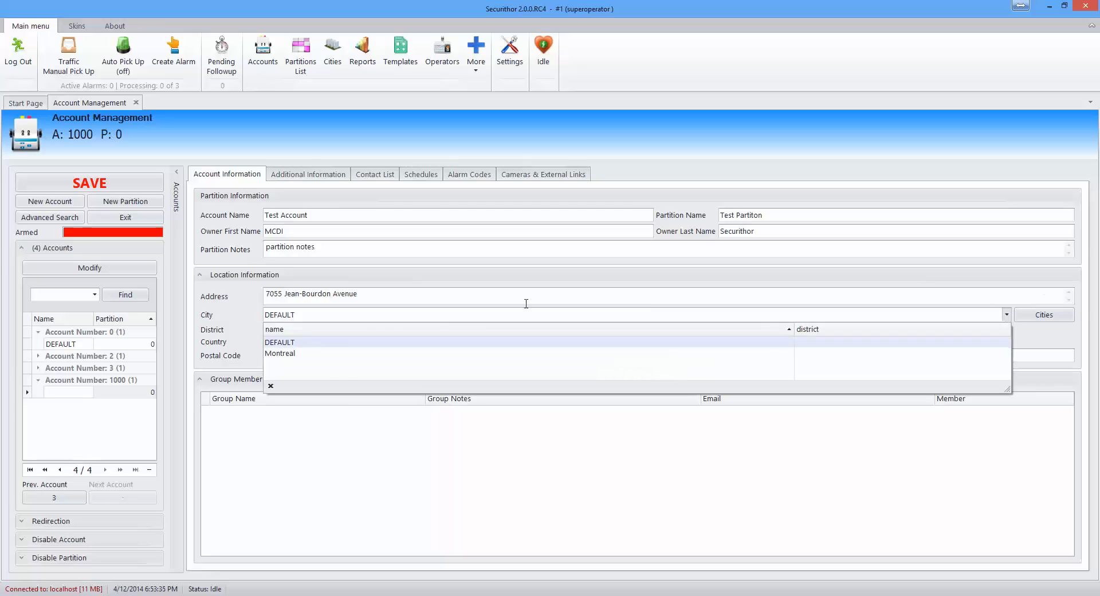
pyautogui.click(341, 353)
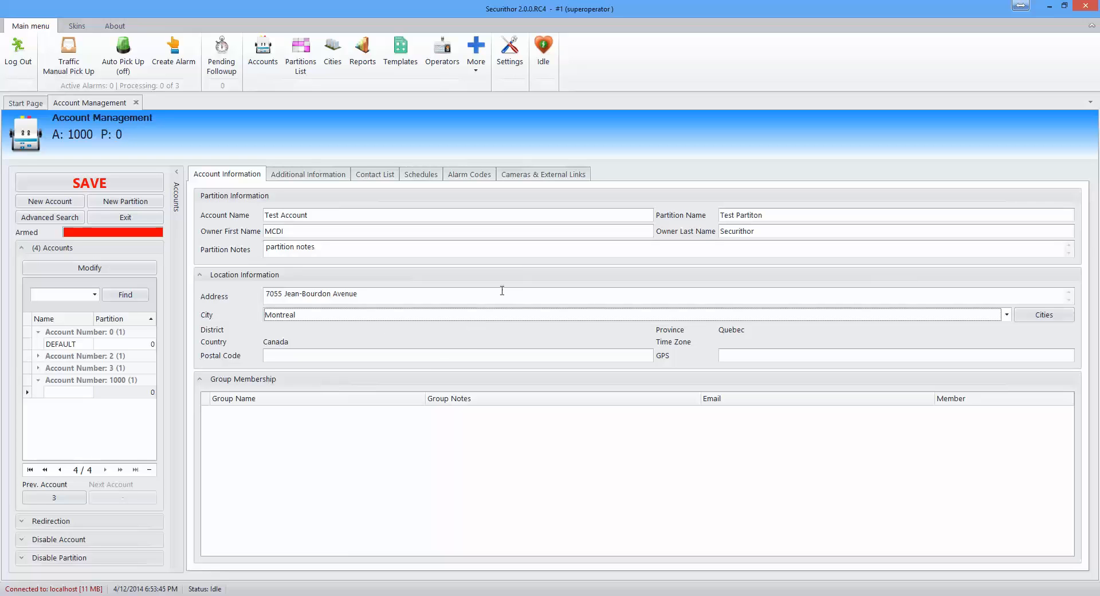
pyautogui.click(434, 358)
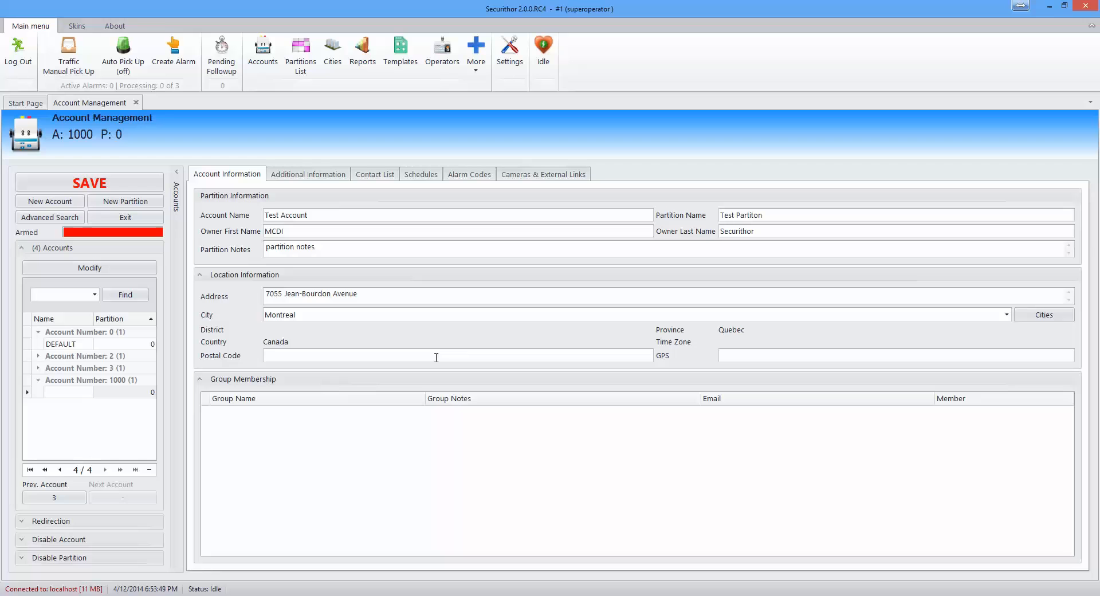
pyautogui.write('H')
pyautogui.write('4k')
pyautogui.write('!g7')
pyautogui.press('BackSpace')
pyautogui.press('BackSpace')
pyautogui.press('BackSpace')
pyautogui.press('BackSpace')
pyautogui.write('K')
pyautogui.write('1G7')
pyautogui.write('45.')
pyautogui.write('525')
pyautogui.write('463')
pyautogui.write('45')
pyautogui.write(',-')
pyautogui.write('73')
pyautogui.write('.')
pyautogui.write('730')
pyautogui.write('6')
pyautogui.write('05')
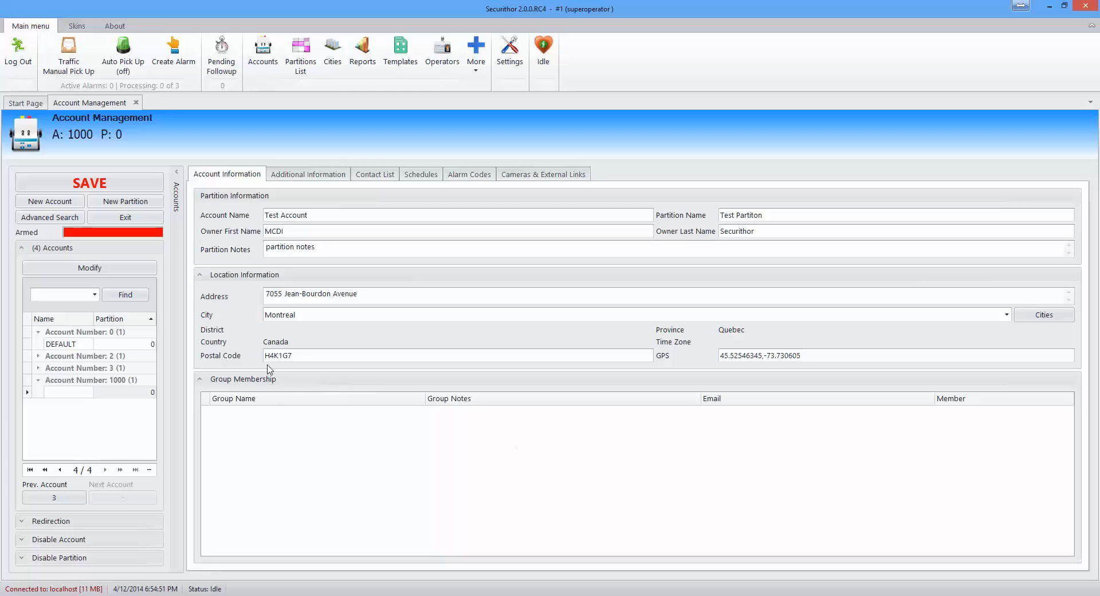
# Step: Go to the account's Additional Information and review its image attachments, other files and installations
pyautogui.click(302, 175)
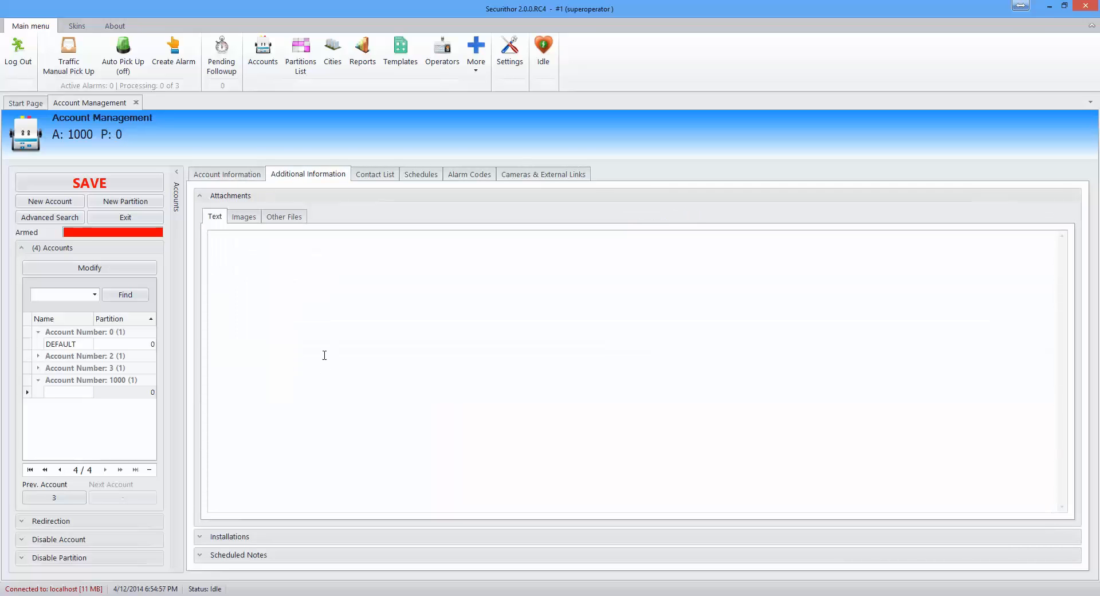
pyautogui.click(244, 217)
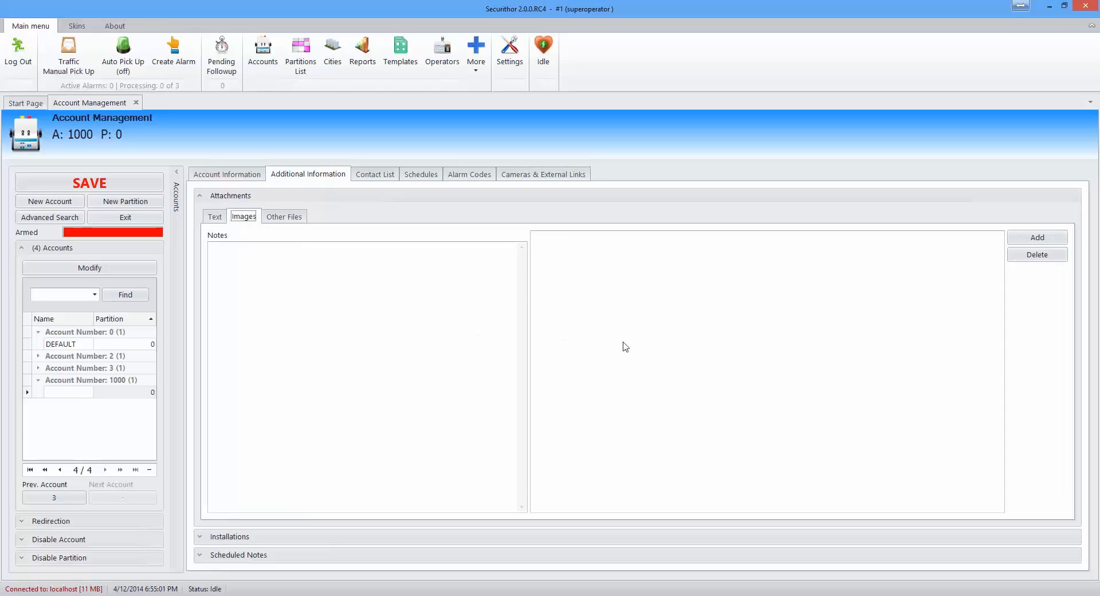
pyautogui.moveTo(625, 348)
pyautogui.click(285, 218)
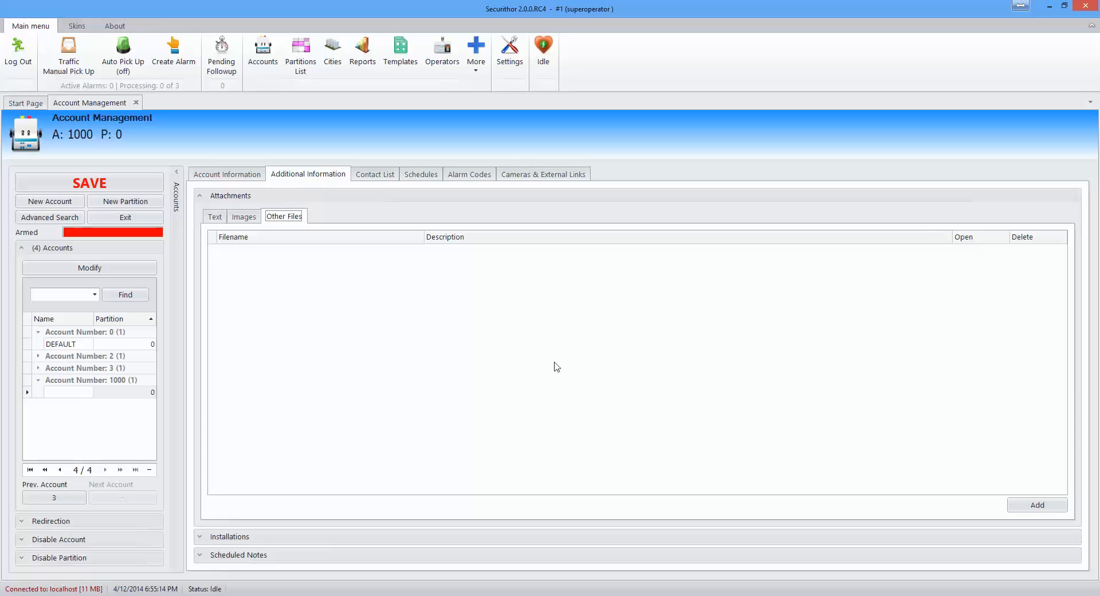
pyautogui.click(200, 537)
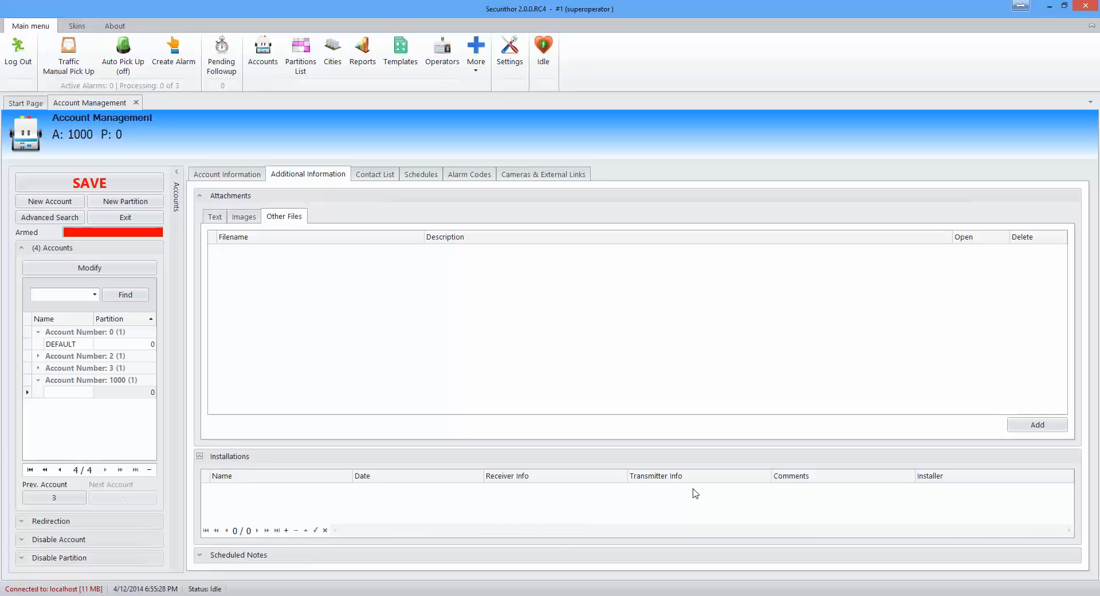
# Step: Add the scheduled note 'user is on vacation until April 14th', expiring April 14, 2014
pyautogui.click(200, 554)
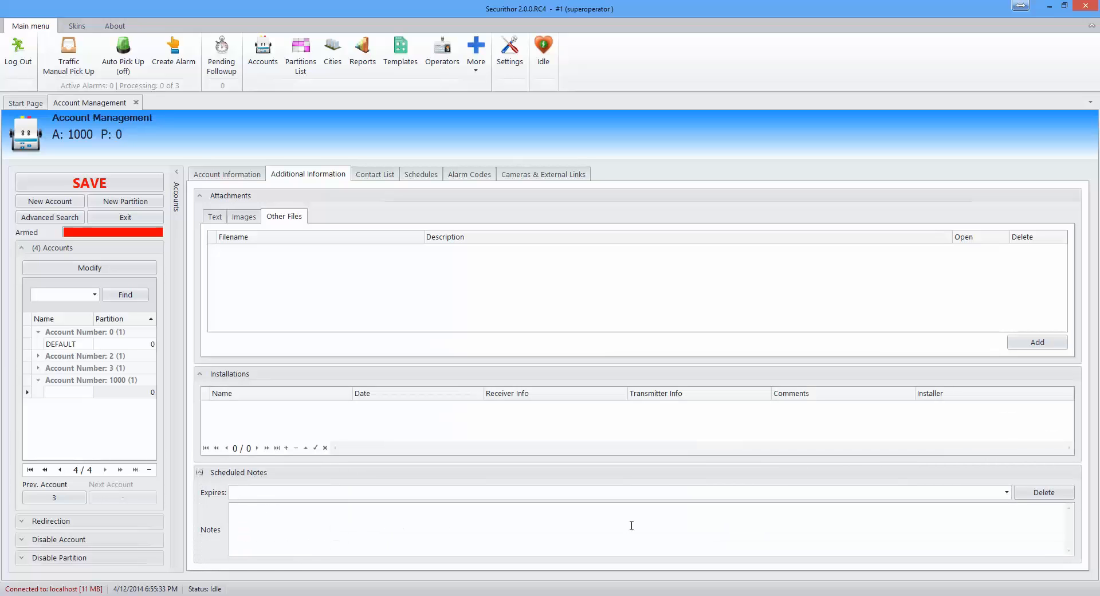
pyautogui.click(1007, 493)
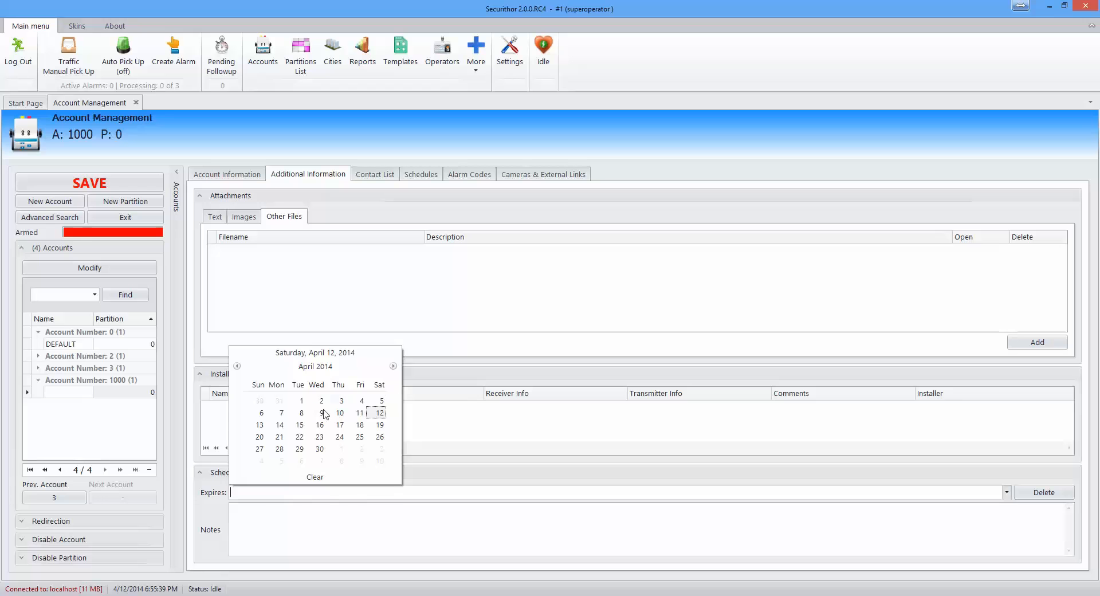
pyautogui.click(280, 425)
pyautogui.click(327, 540)
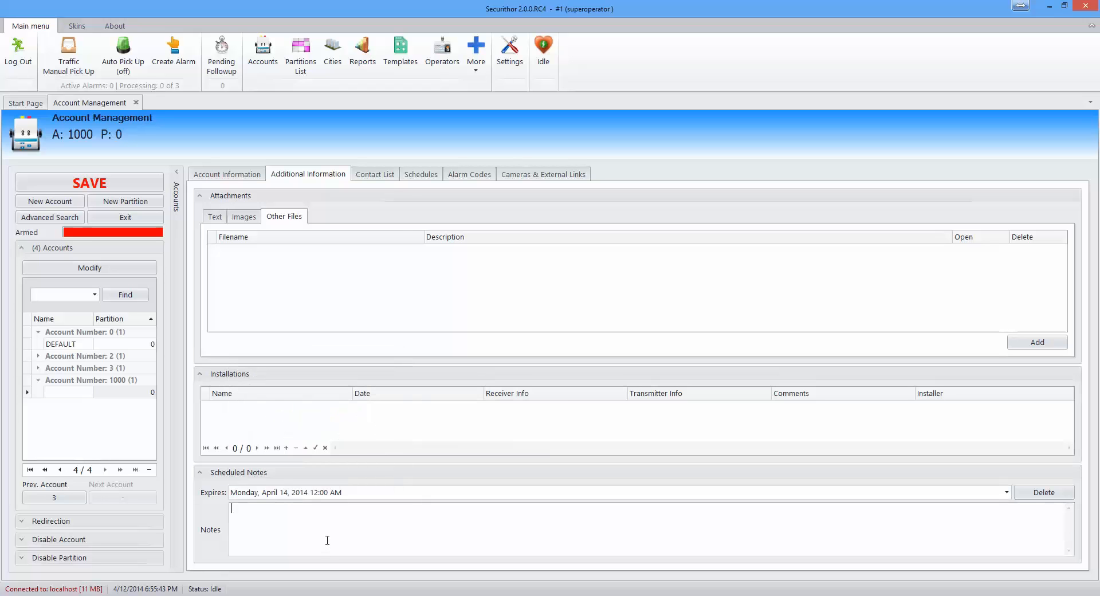
pyautogui.write('user is on vacation until April 14th')
# Step: In Contacts, add a partition phone row noted 'MCDI Headquarters' with the headquarters phone number
pyautogui.click(371, 177)
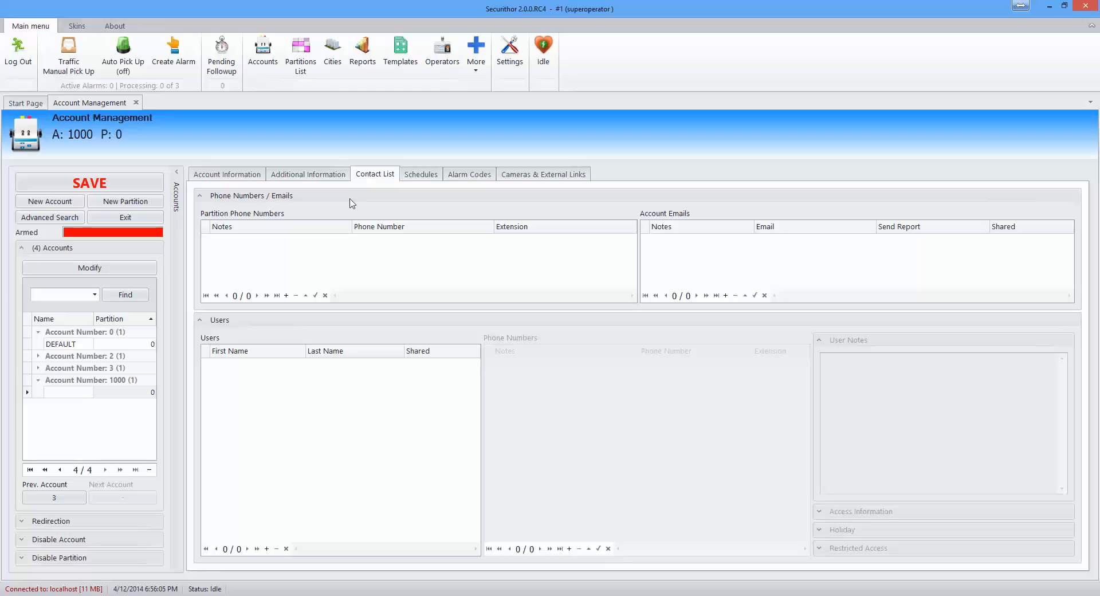
pyautogui.click(290, 295)
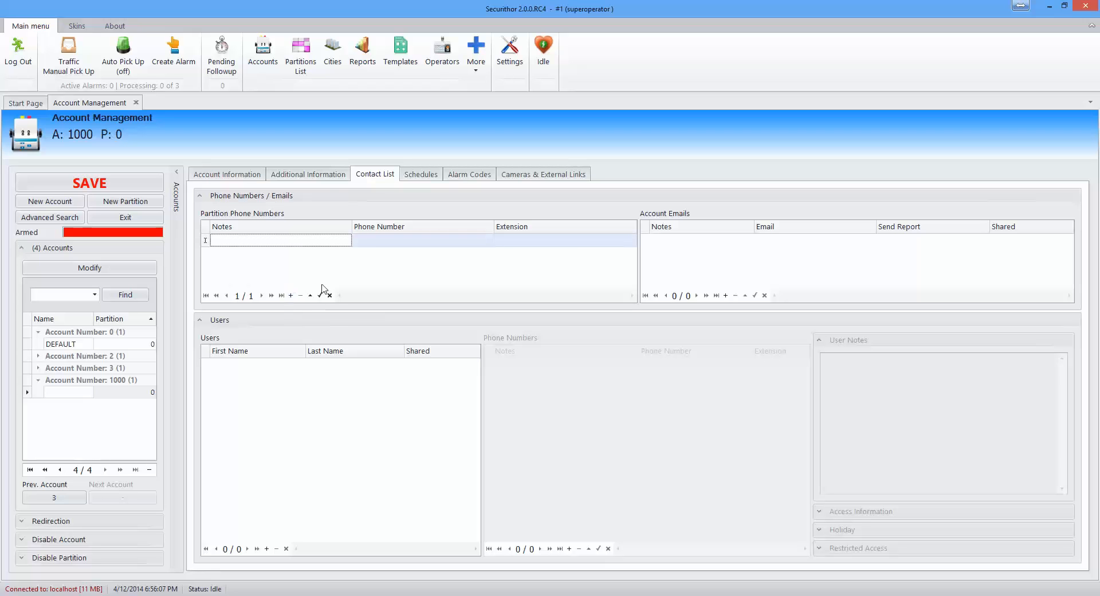
pyautogui.click(300, 243)
pyautogui.write('MCDI Headquarters')
pyautogui.click(392, 240)
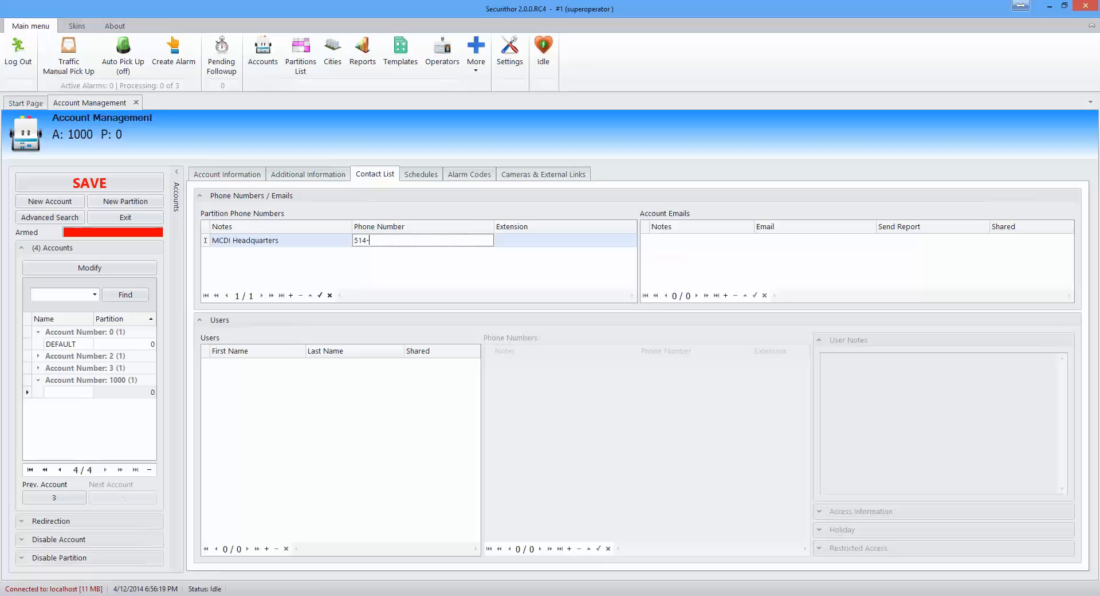
pyautogui.click(675, 267)
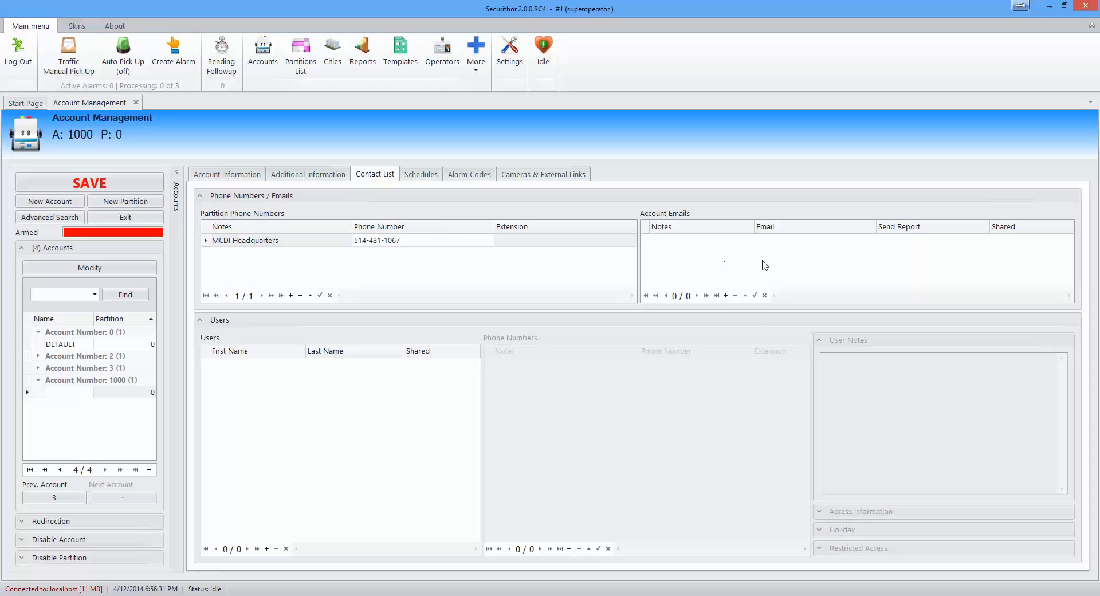
# Step: Add an account e-mail entry with note 'test' and the company's e-mail address, fixing a typo
pyautogui.click(725, 296)
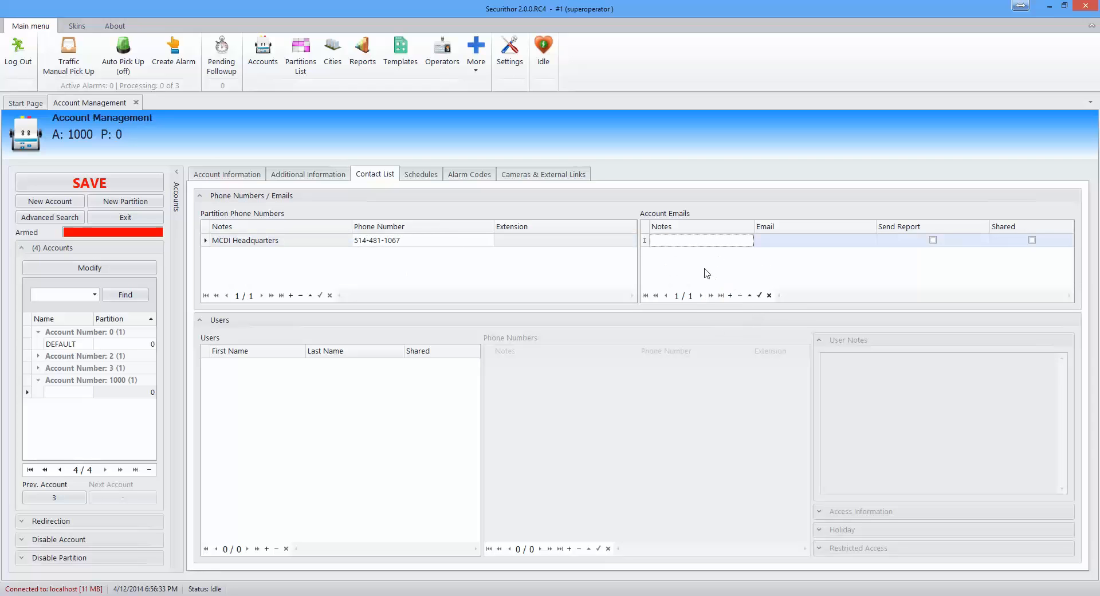
pyautogui.write('test')
pyautogui.click(791, 242)
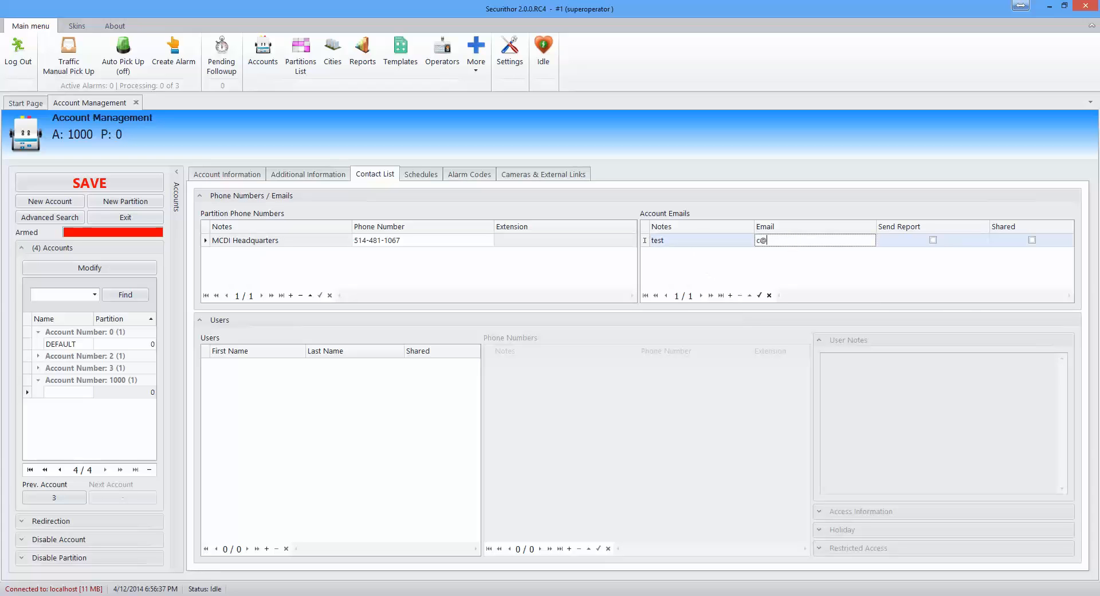
# Step: Add a new contact user and enter the user's first and last name
pyautogui.click(267, 548)
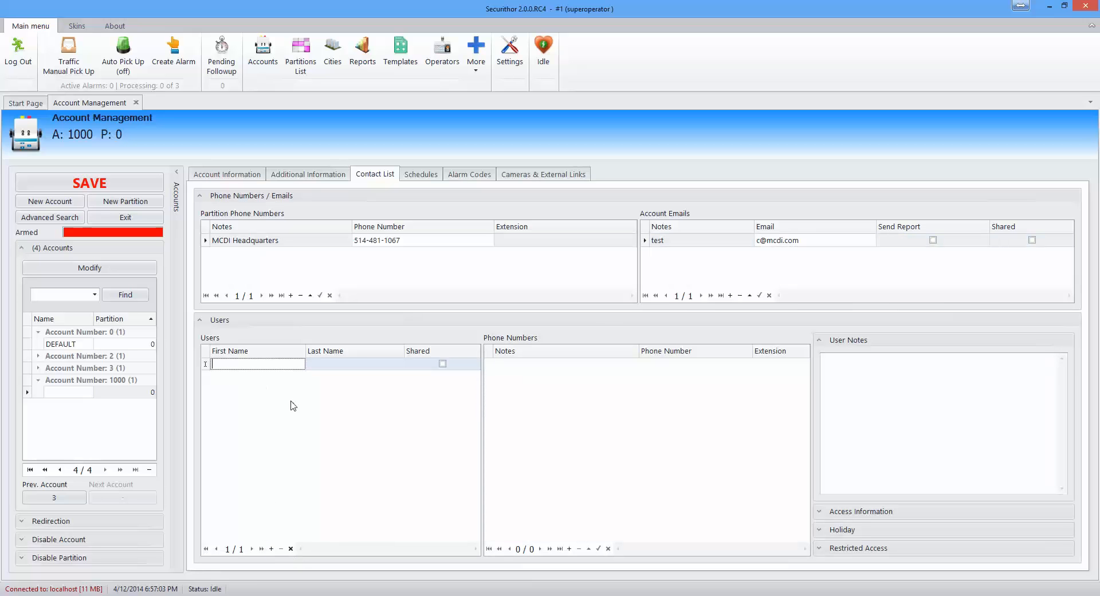
pyautogui.write('Steve')
pyautogui.click(332, 366)
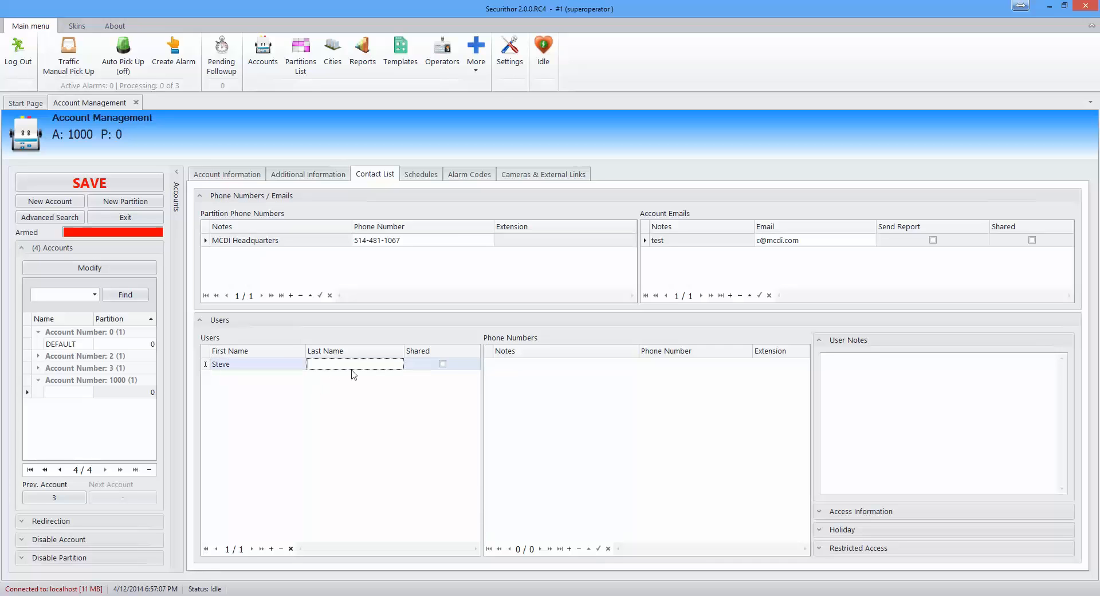
pyautogui.write('Smith')
# Step: Give the user a cell number noted 'call only after 5pm' and the user note 'on holidays in June'
pyautogui.click(574, 548)
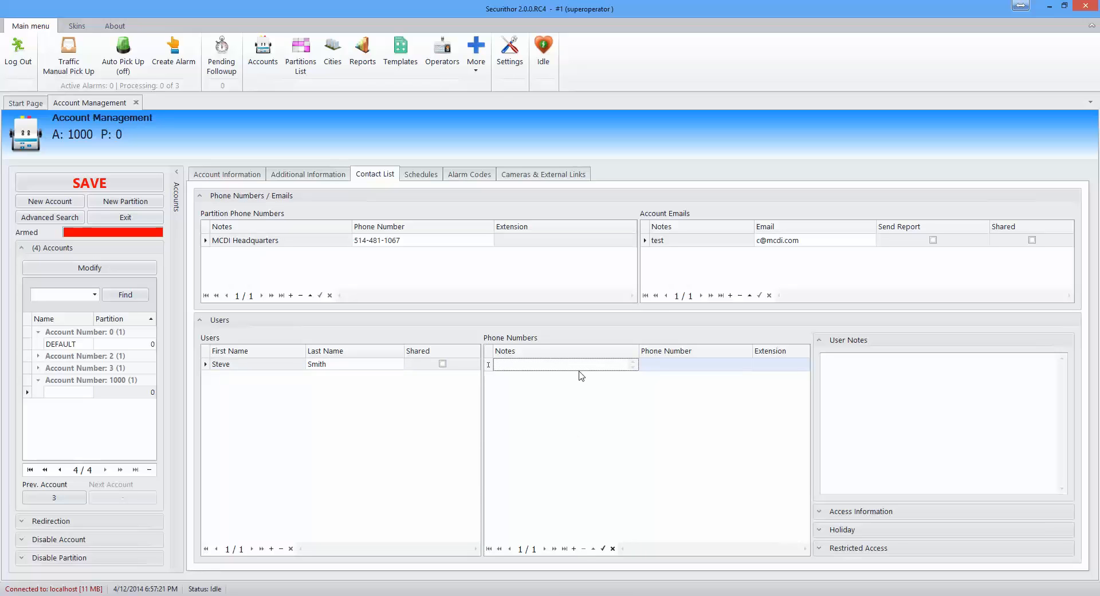
pyautogui.write('Cel')
pyautogui.press('BackSpace')
pyautogui.press('BackSpace')
pyautogui.press('BackSpace')
pyautogui.press('BackSpace')
pyautogui.write('call only after 5pm')
pyautogui.click(675, 368)
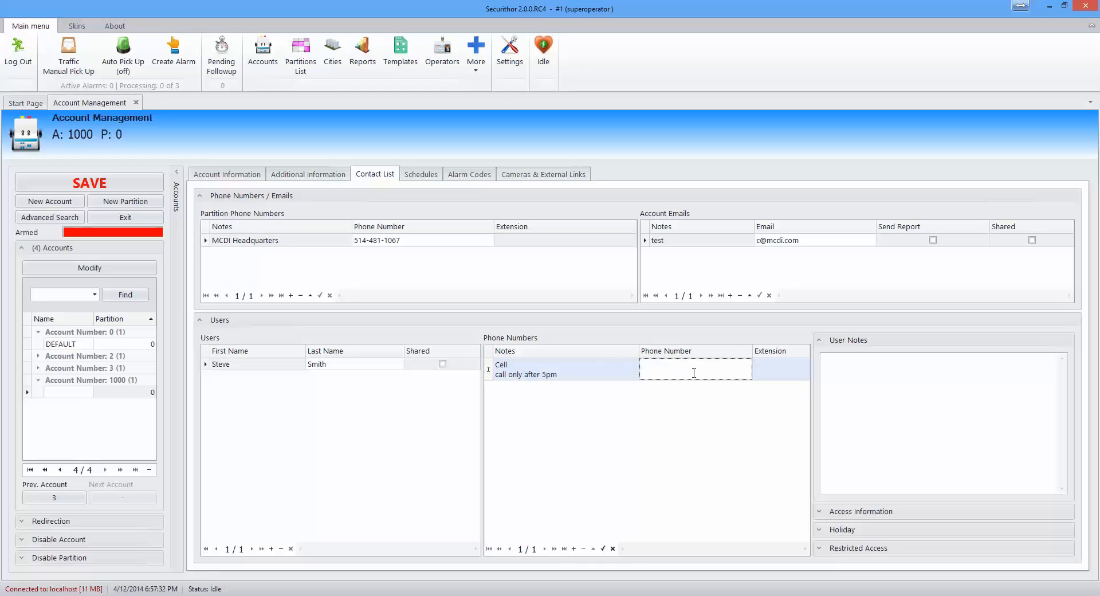
pyautogui.write('514-000-0000')
pyautogui.click(851, 400)
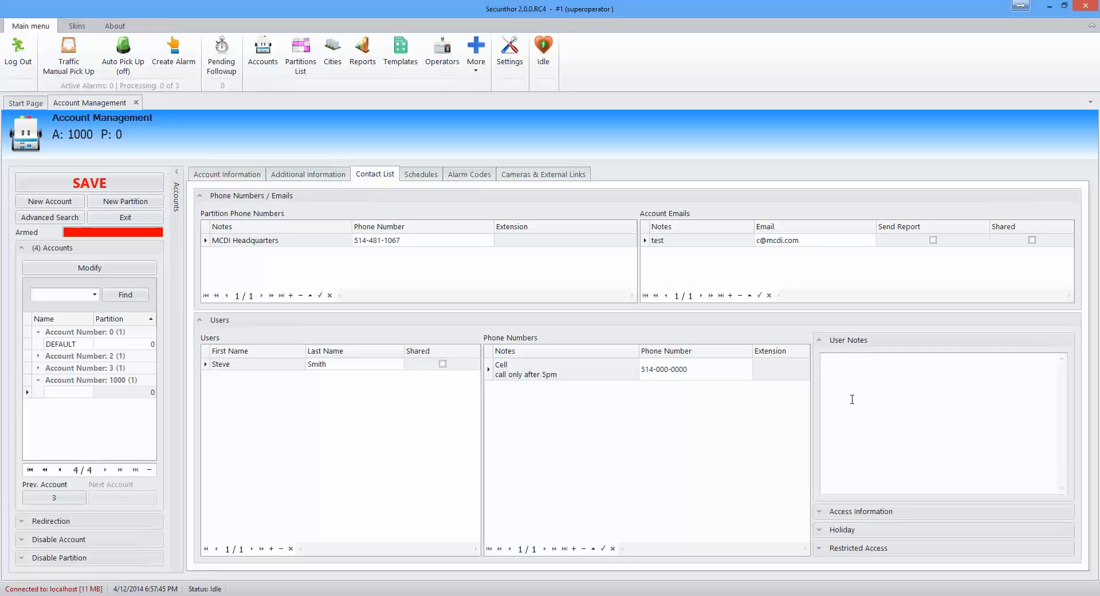
pyautogui.write('on holidays in June')
# Step: Give the contact user alarm code 000 under Access Information
pyautogui.click(819, 512)
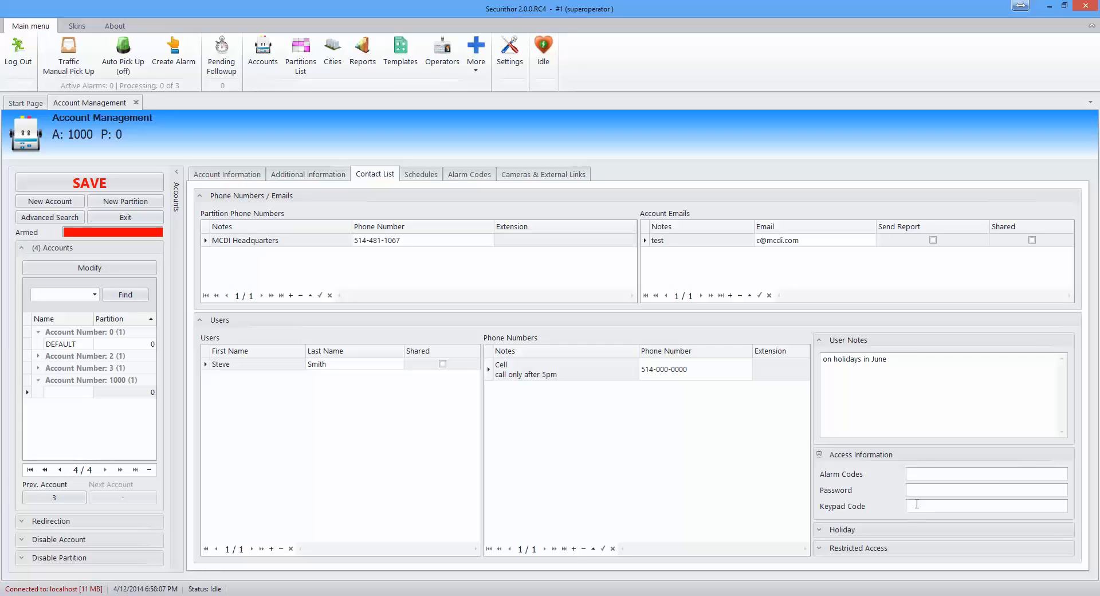
pyautogui.click(920, 489)
pyautogui.click(924, 477)
pyautogui.write('000')
# Step: Check the Holiday Dates and Restricted Access sections, leaving restricted access not scheduled
pyautogui.click(823, 530)
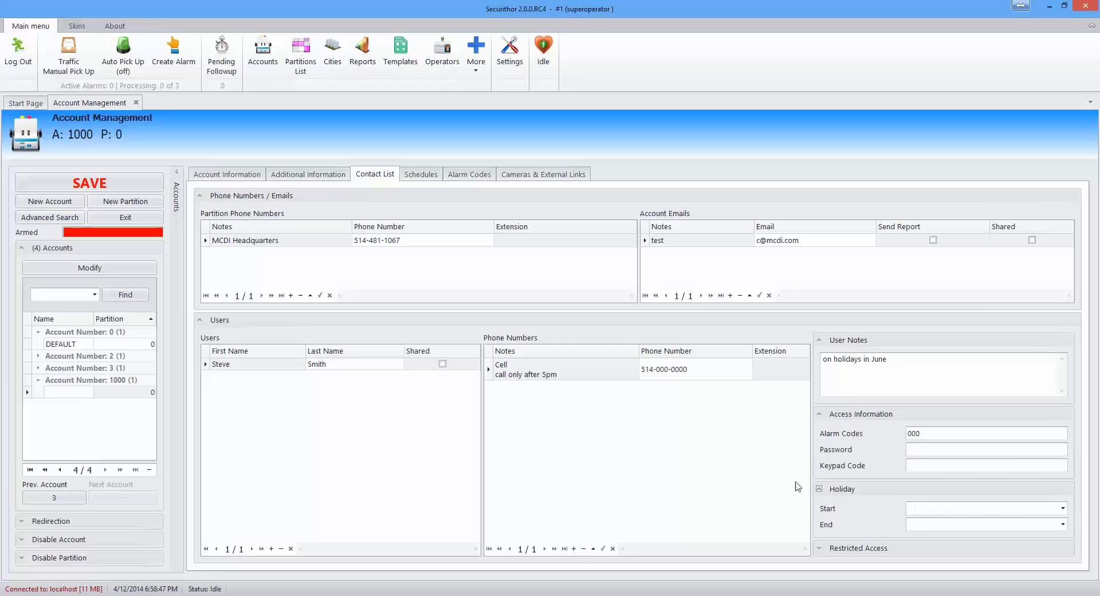
pyautogui.click(819, 488)
pyautogui.click(821, 549)
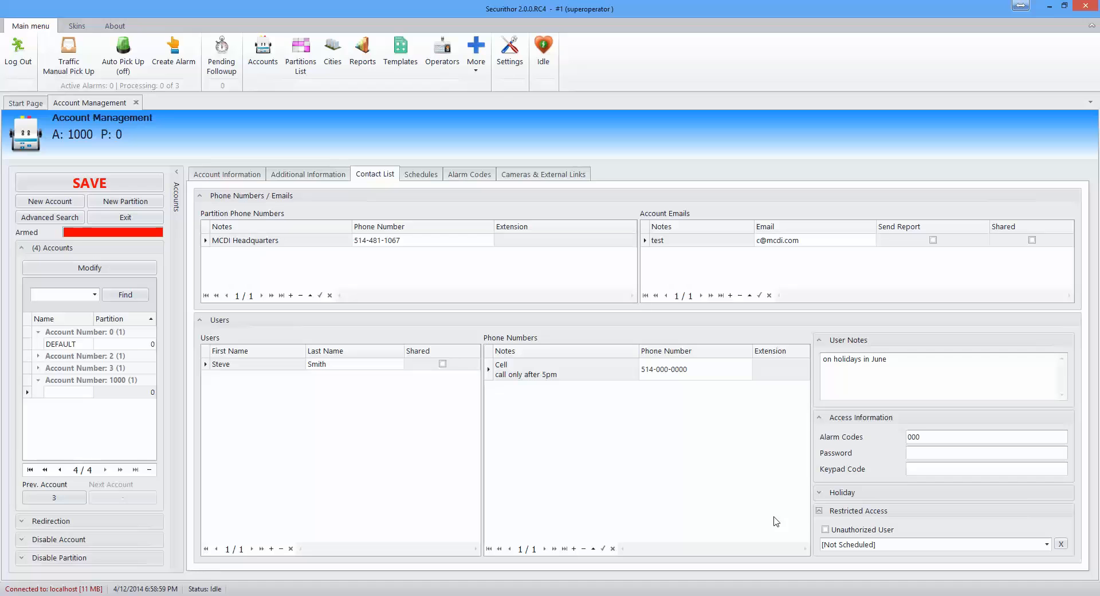
pyautogui.click(819, 511)
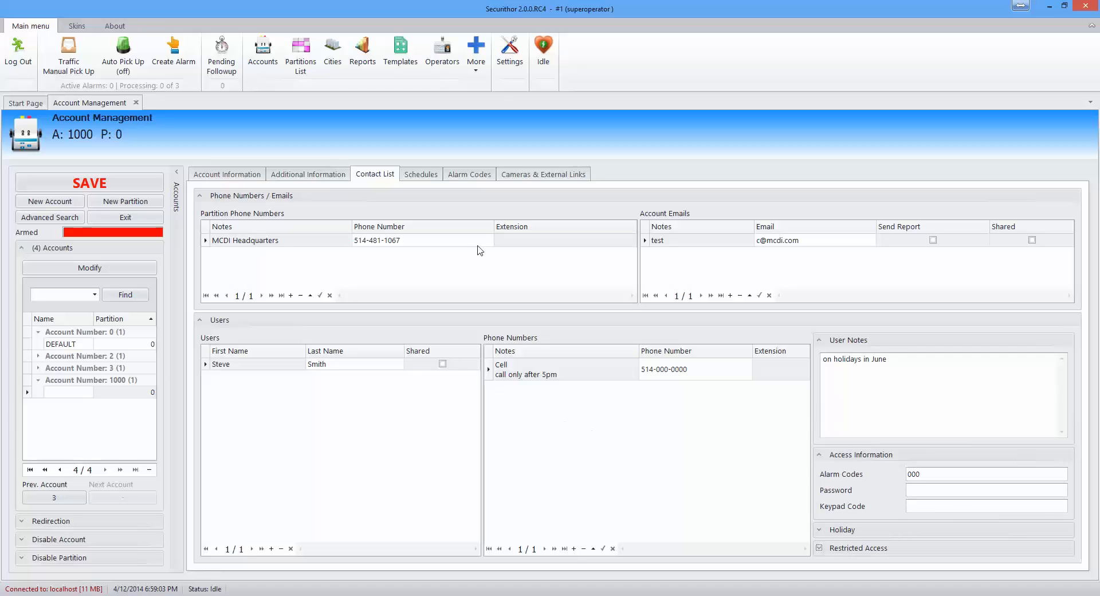
# Step: On account 1000's Schedules page, choose Periodic Test as the schedule type
pyautogui.click(423, 175)
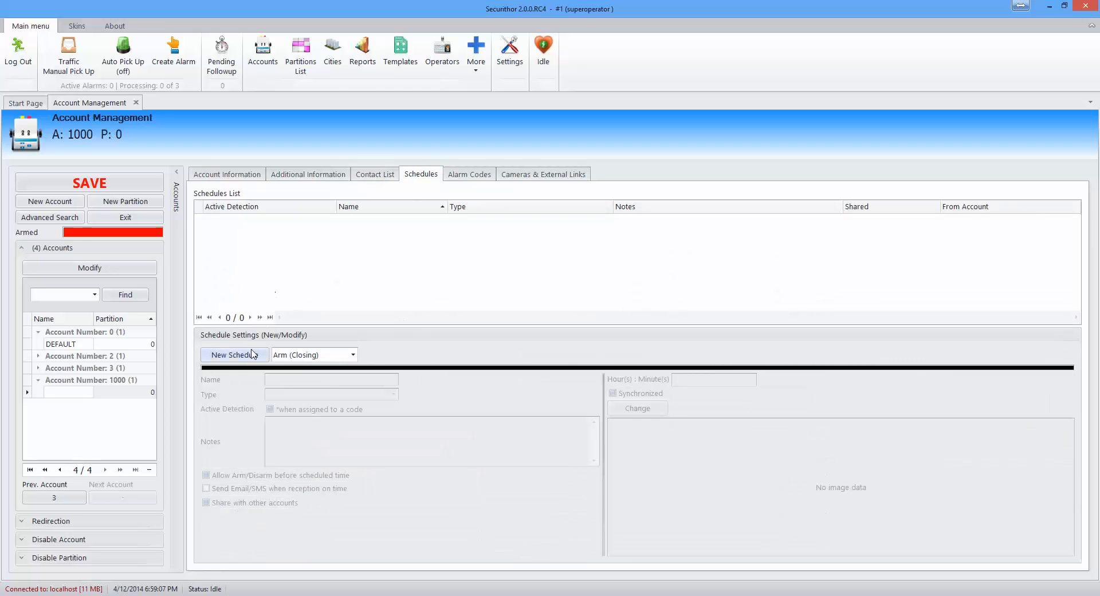
pyautogui.click(354, 355)
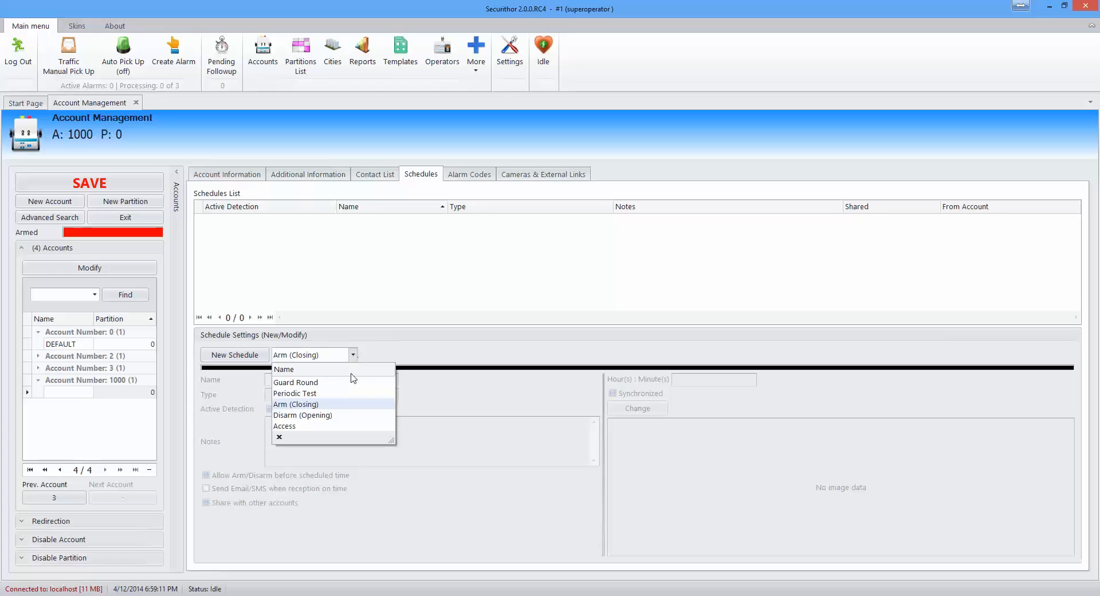
pyautogui.click(348, 394)
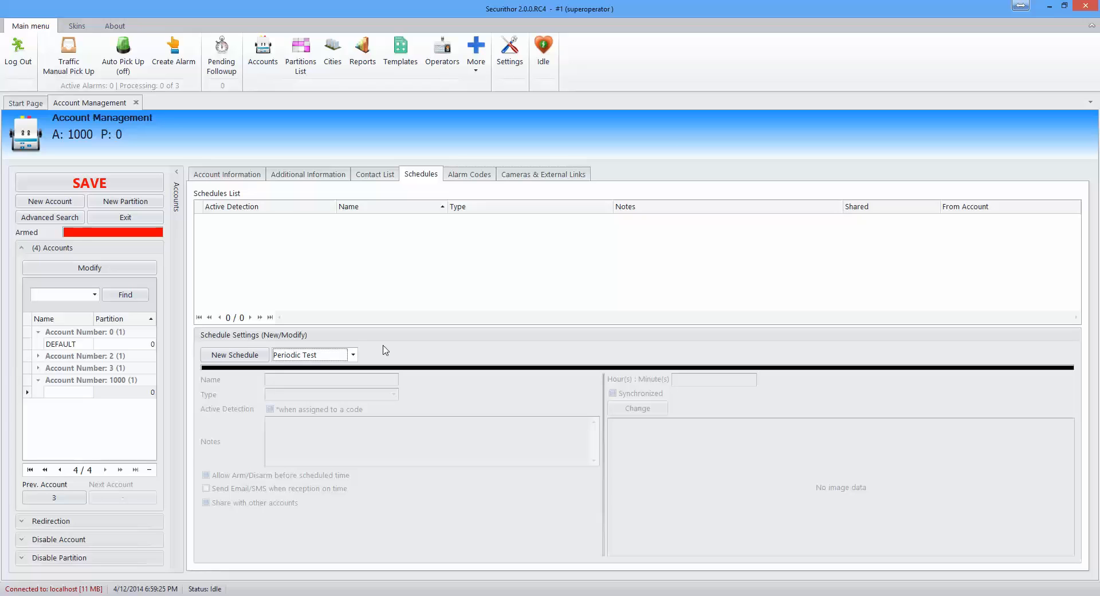
# Step: Create a new Periodic Test schedule with Active Detection on and a 00:05 interval
pyautogui.click(235, 357)
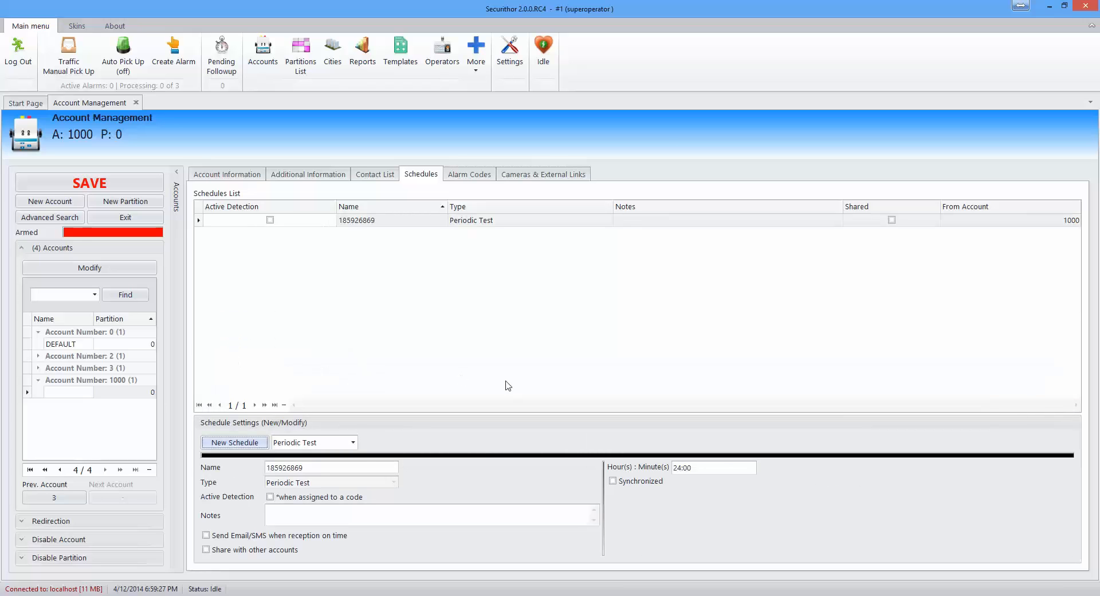
pyautogui.click(270, 497)
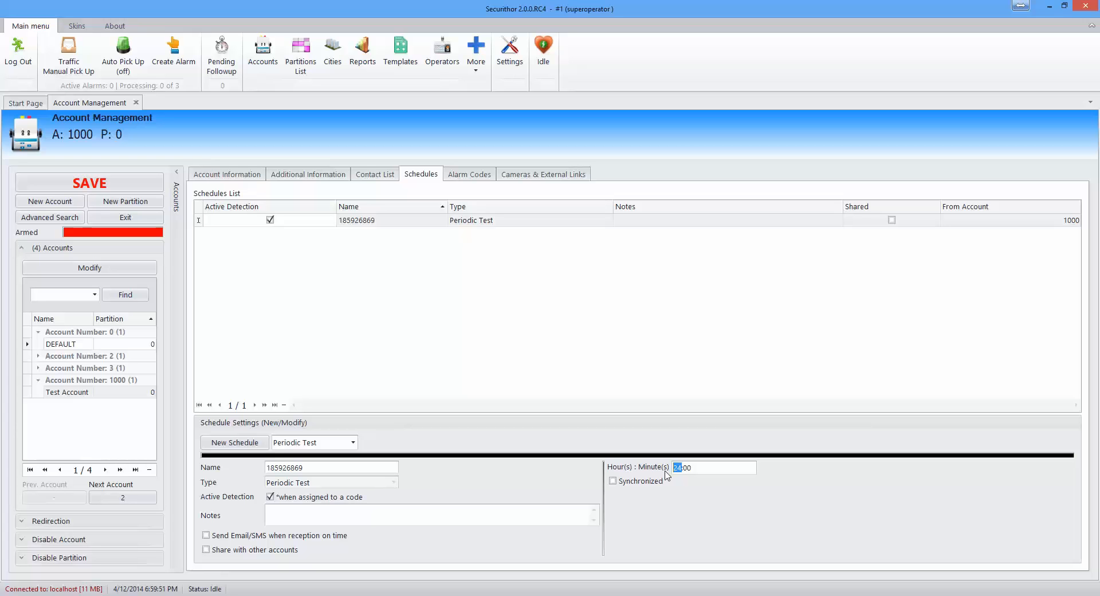
pyautogui.write('00:05')
pyautogui.click(353, 443)
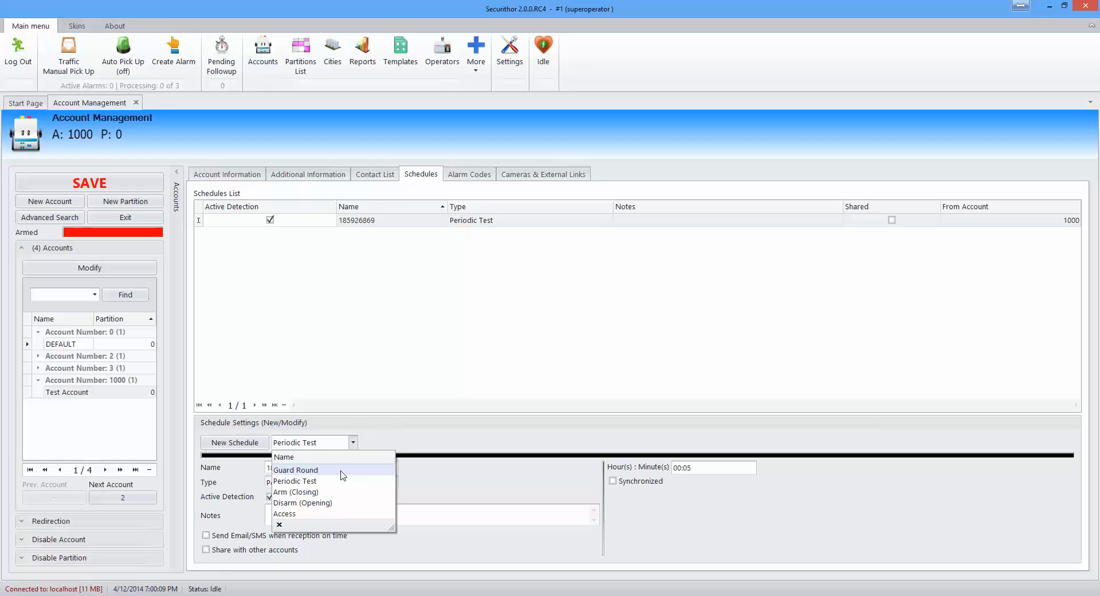
# Step: Create a Disarm (Opening) schedule with an 8–9 AM slot on all seven days and save it
pyautogui.click(329, 503)
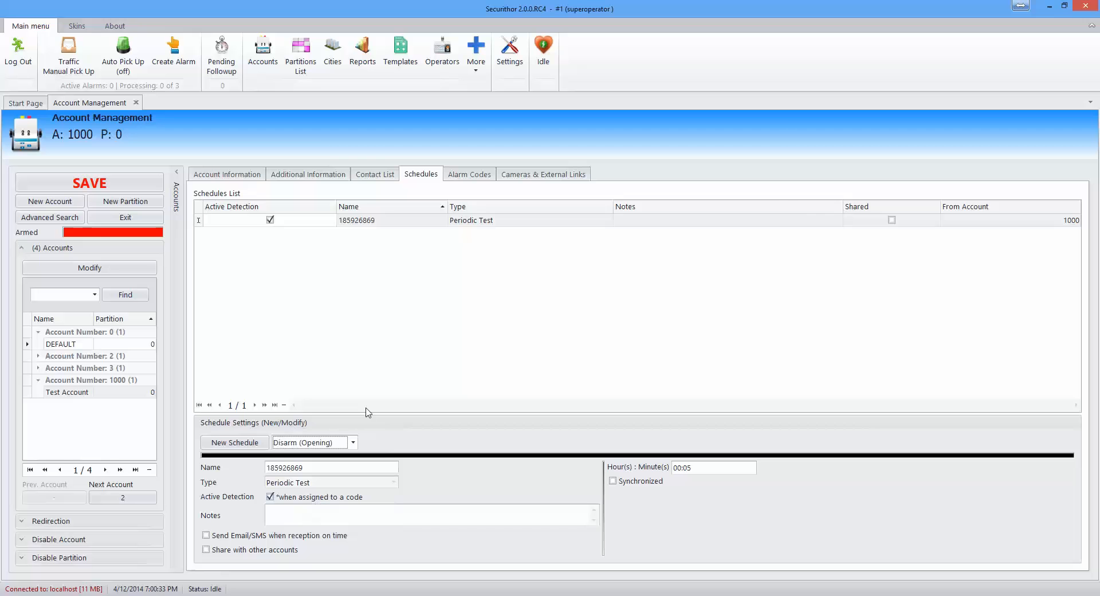
pyautogui.click(252, 446)
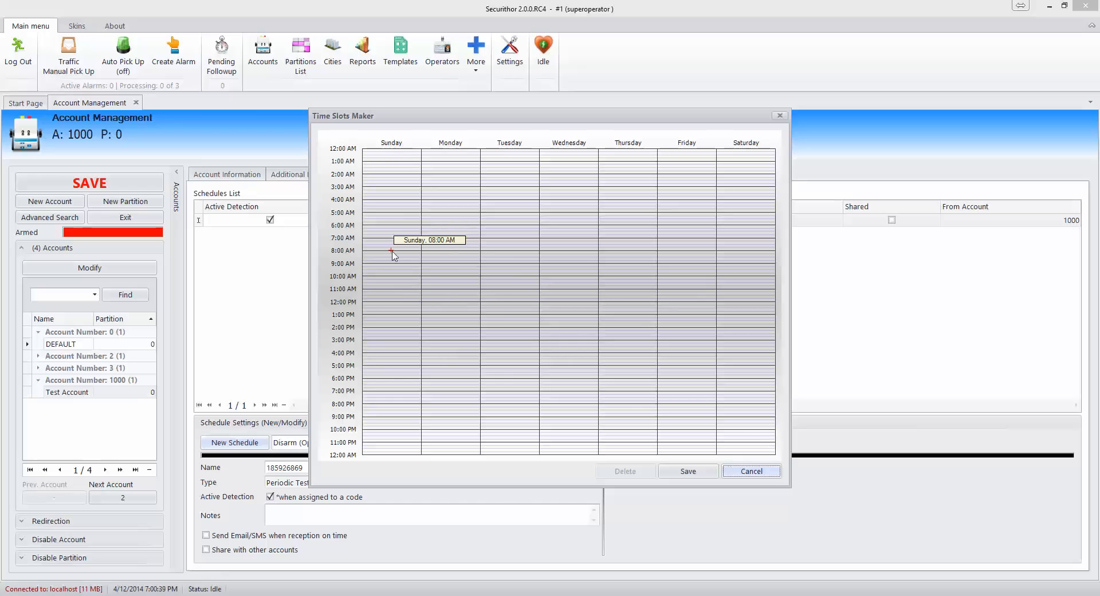
pyautogui.moveTo(391, 252); pyautogui.dragTo(391, 265)
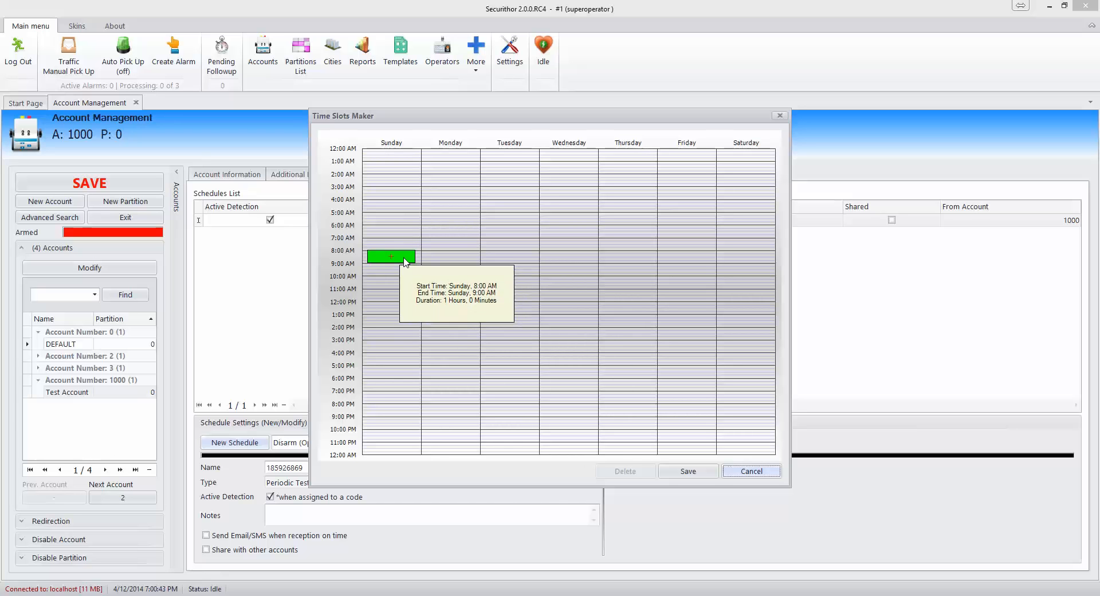
pyautogui.rightClick(404, 261)
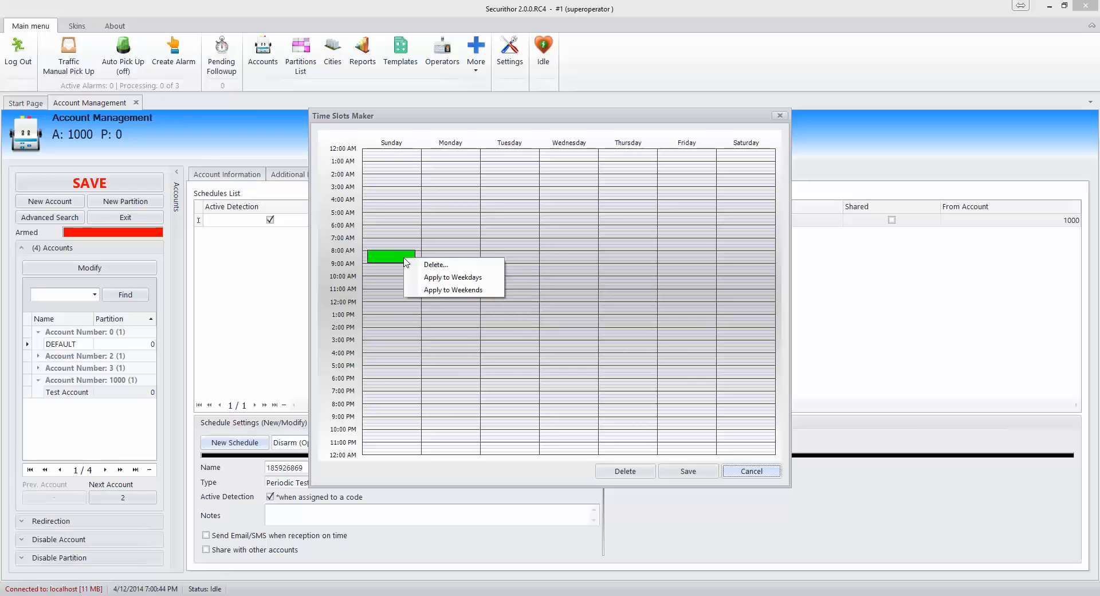
pyautogui.click(452, 279)
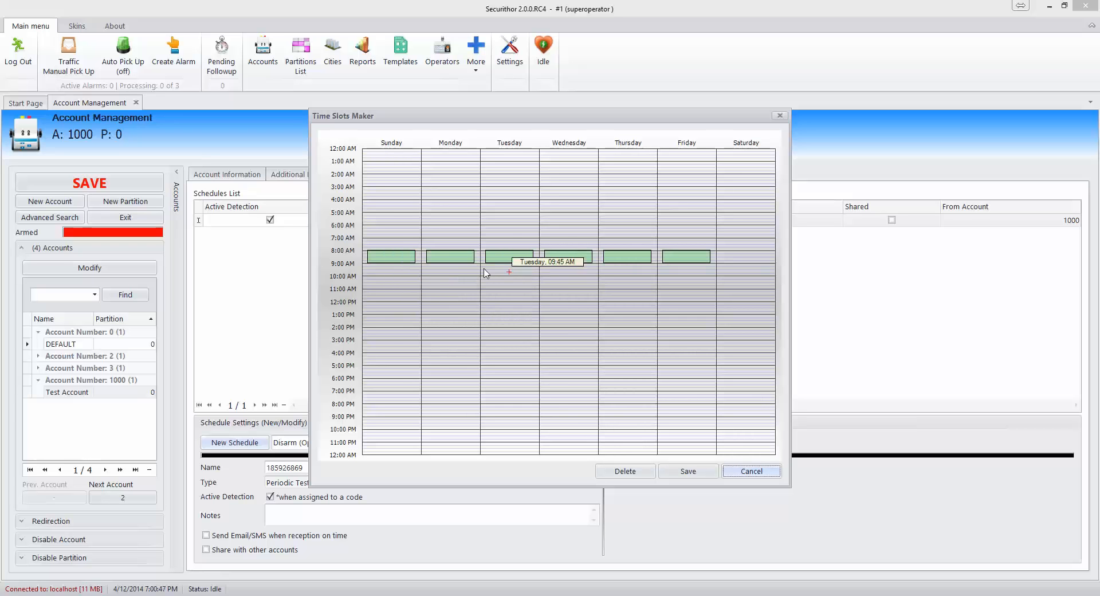
pyautogui.rightClick(377, 257)
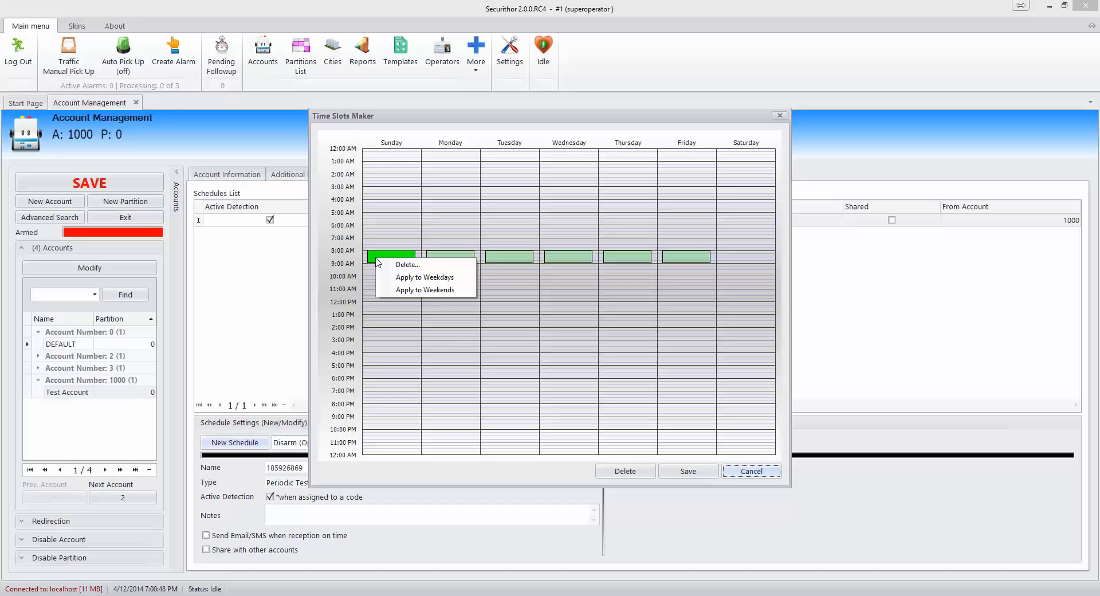
pyautogui.click(415, 292)
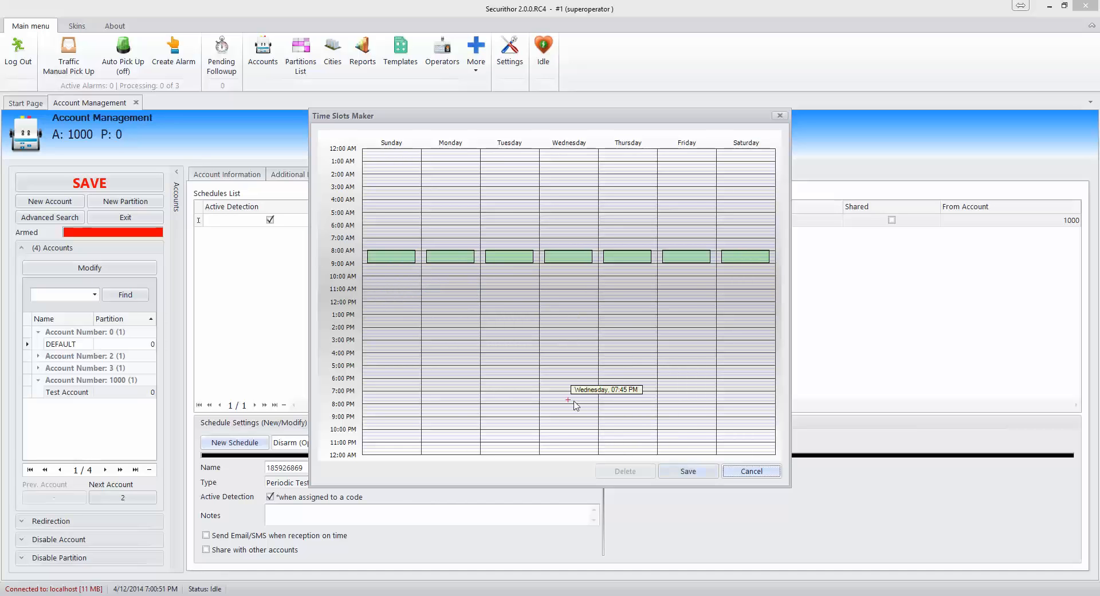
pyautogui.click(683, 474)
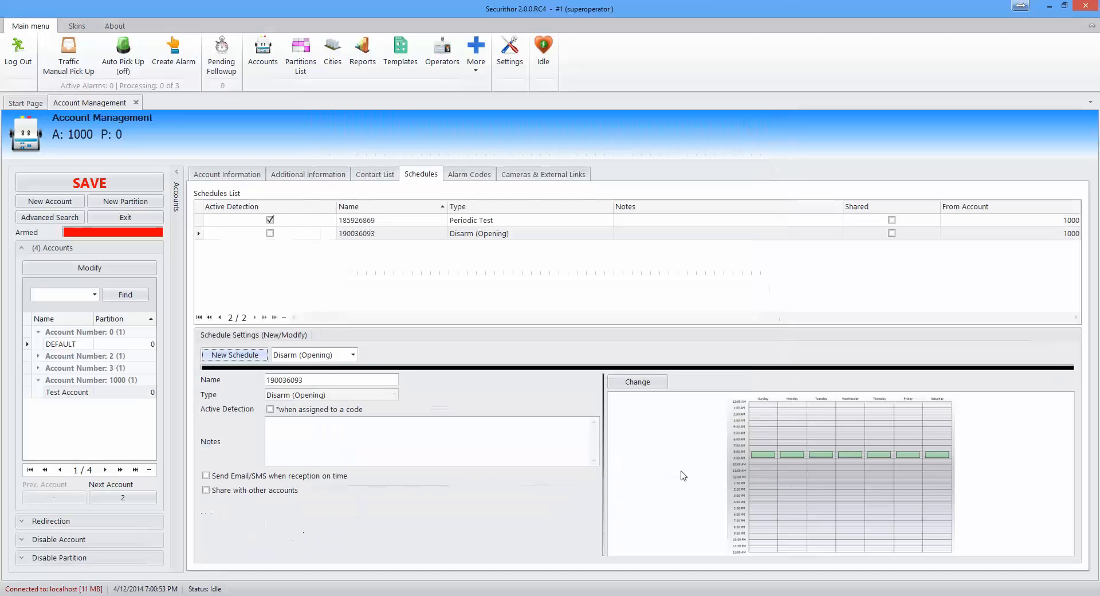
pyautogui.moveTo(919, 465)
# Step: Create an Arm (Closing) schedule with a daily 4–5 PM slot, then activate Disarm (Opening) detection
pyautogui.click(354, 356)
pyautogui.click(341, 404)
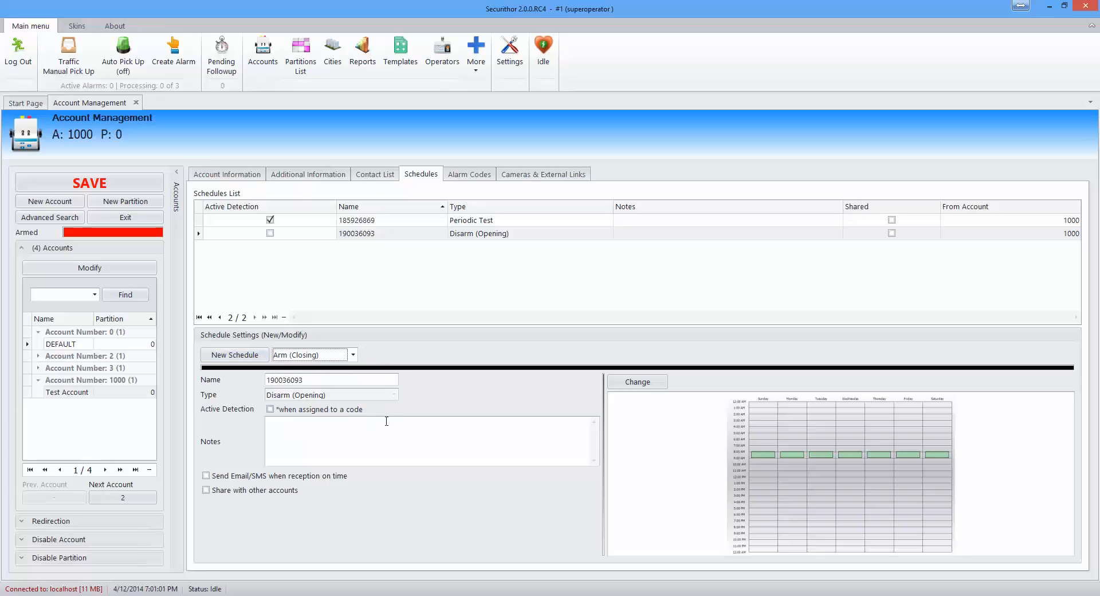
pyautogui.click(241, 356)
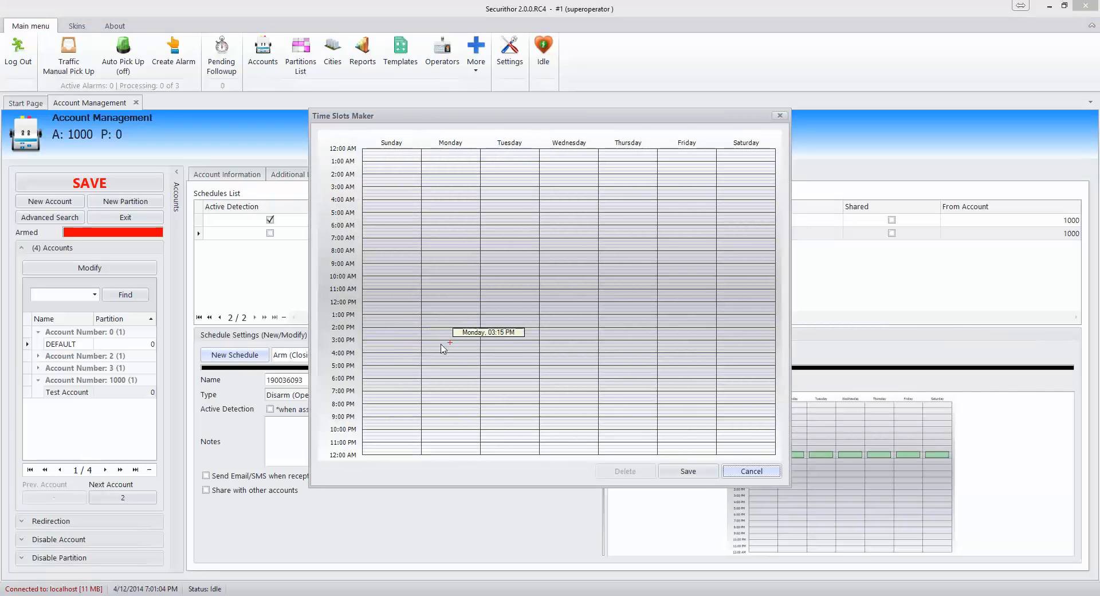
pyautogui.moveTo(388, 358); pyautogui.dragTo(388, 368)
pyautogui.rightClick(393, 358)
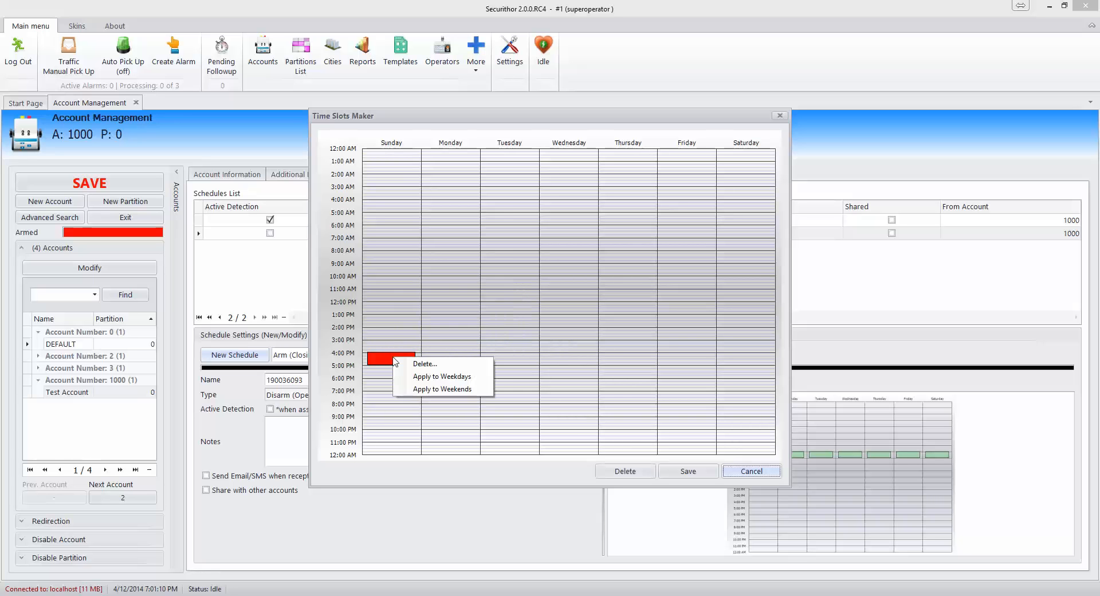
pyautogui.click(425, 376)
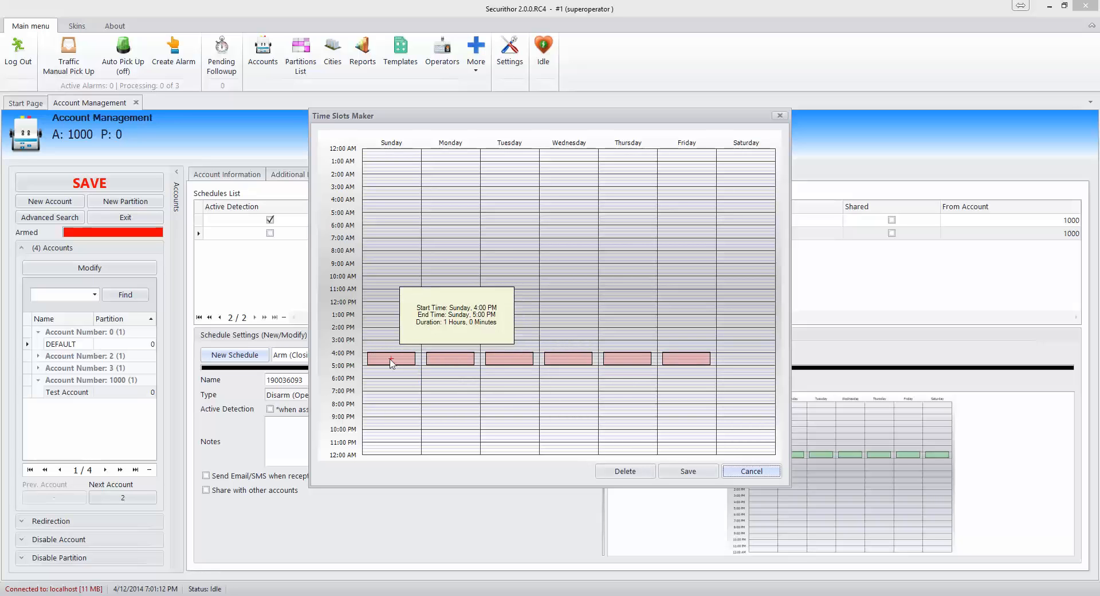
pyautogui.rightClick(391, 360)
pyautogui.click(419, 391)
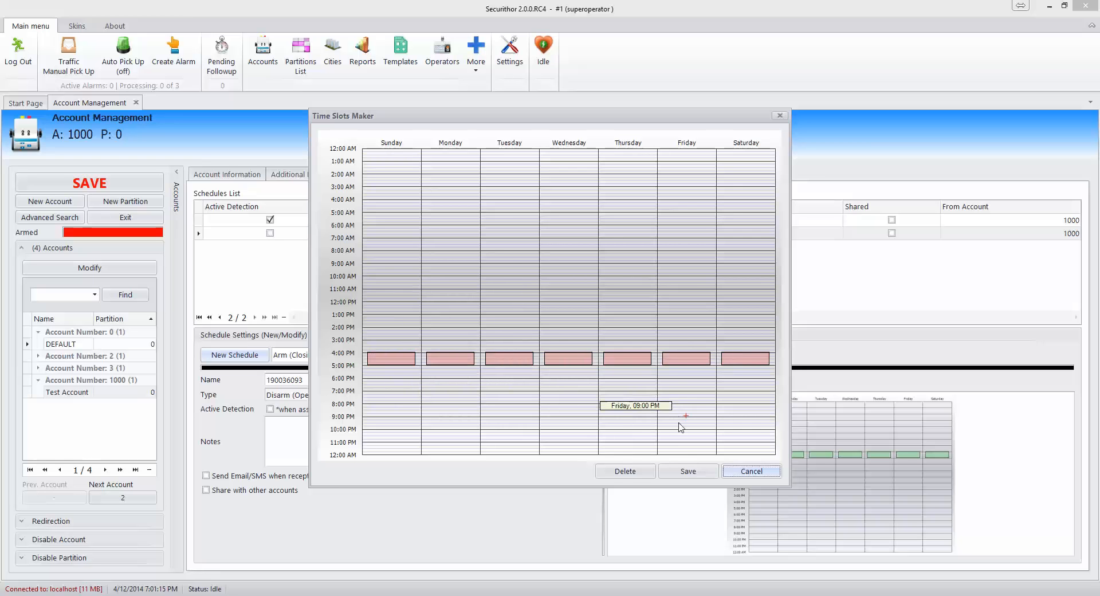
pyautogui.click(685, 471)
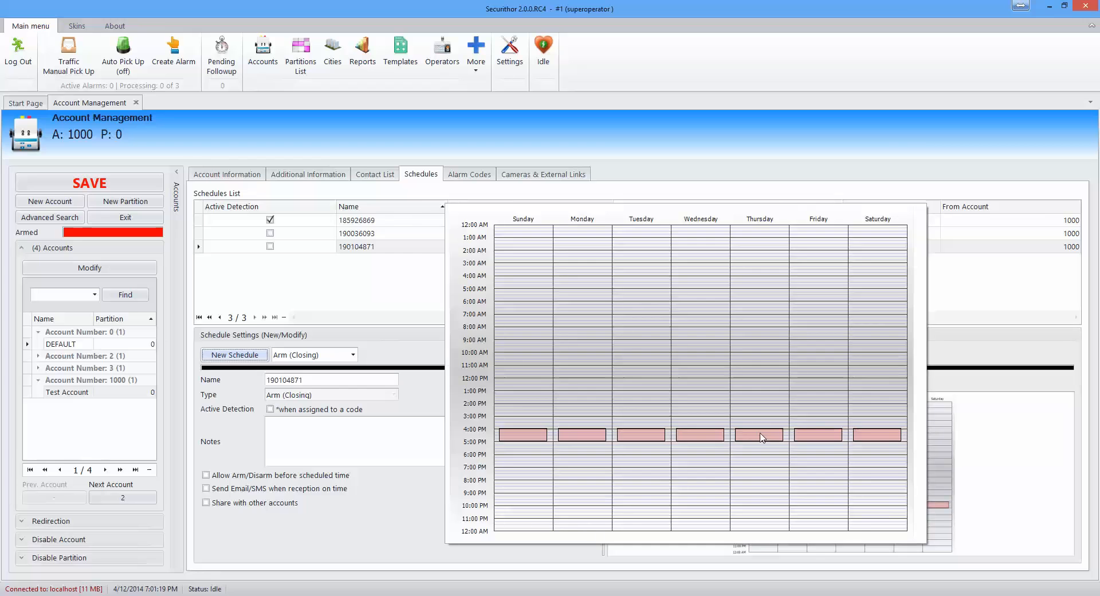
pyautogui.click(270, 233)
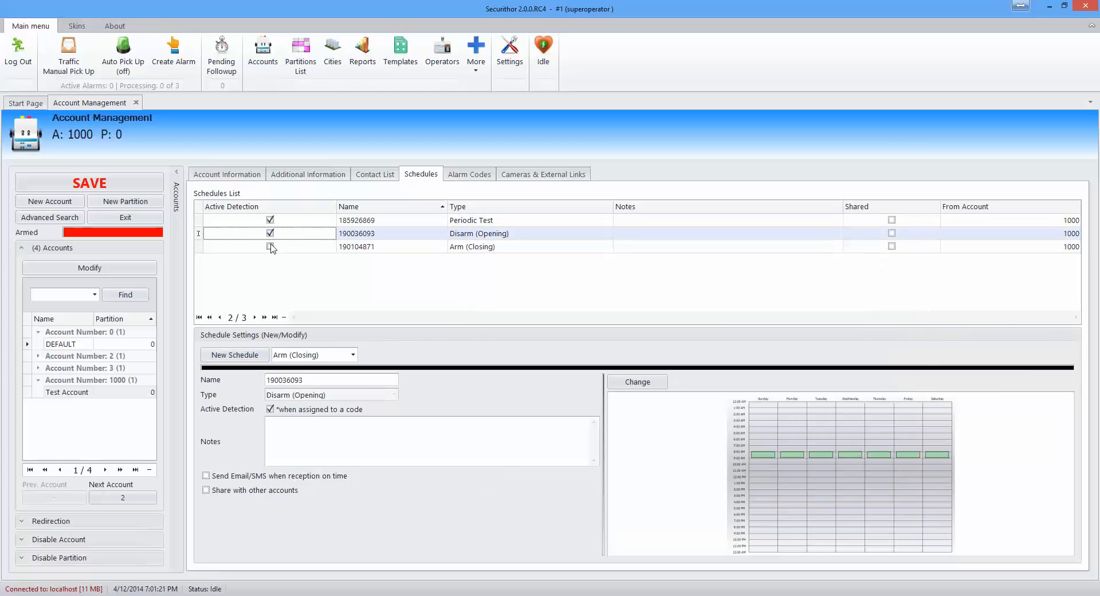
# Step: Activate detection for the Arm (Closing) schedule 190104871, then go to the Alarm Codes page
pyautogui.click(270, 247)
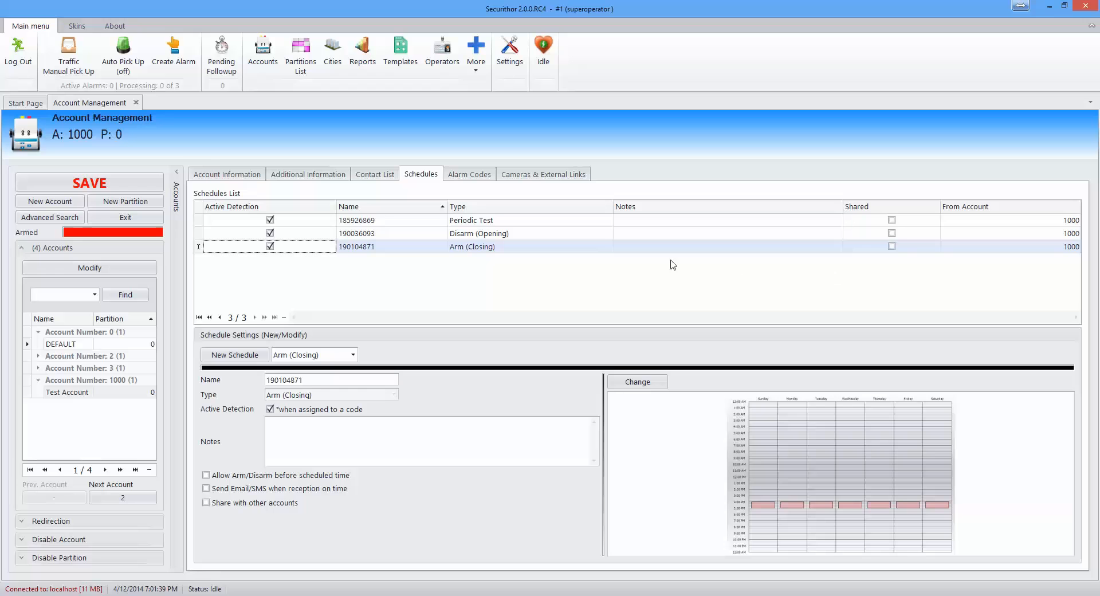
pyautogui.click(465, 175)
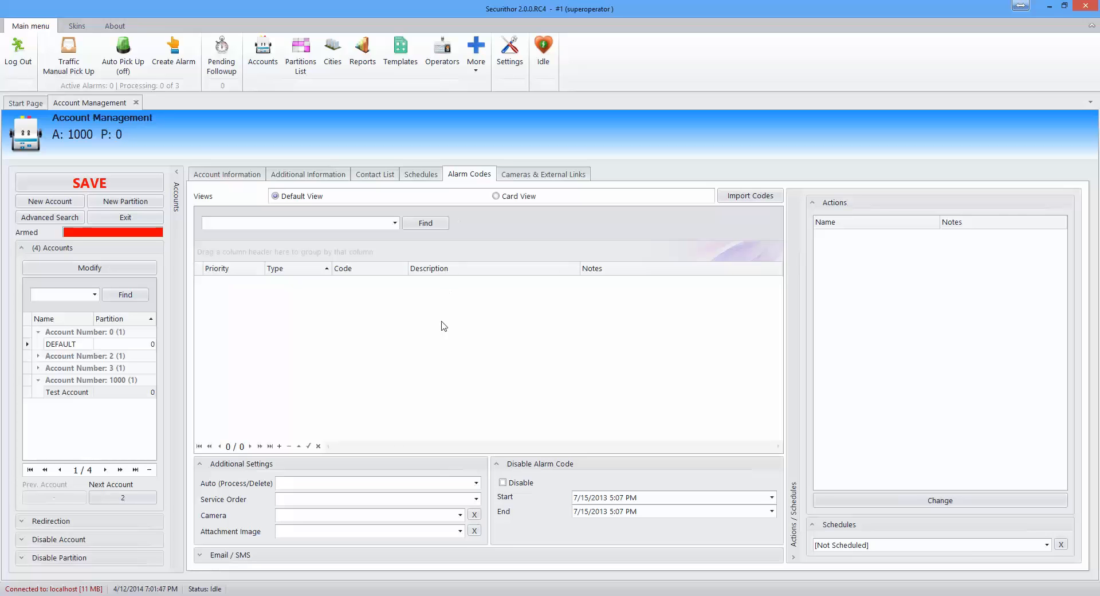
# Step: Import the 141 Contact ID Default template codes into account 1000's alarm codes
pyautogui.click(749, 196)
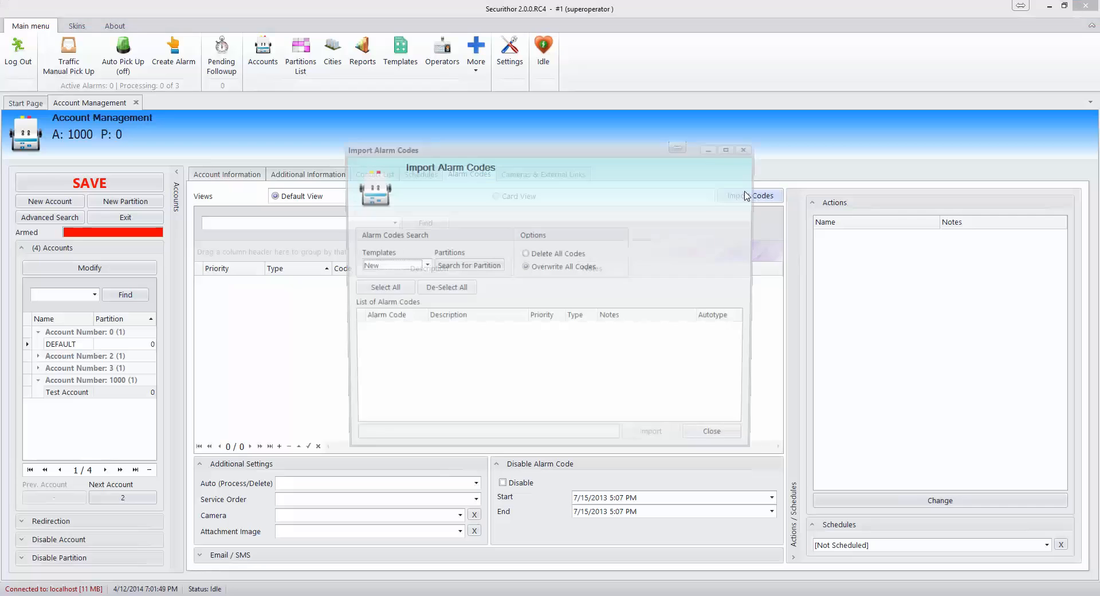
pyautogui.click(425, 266)
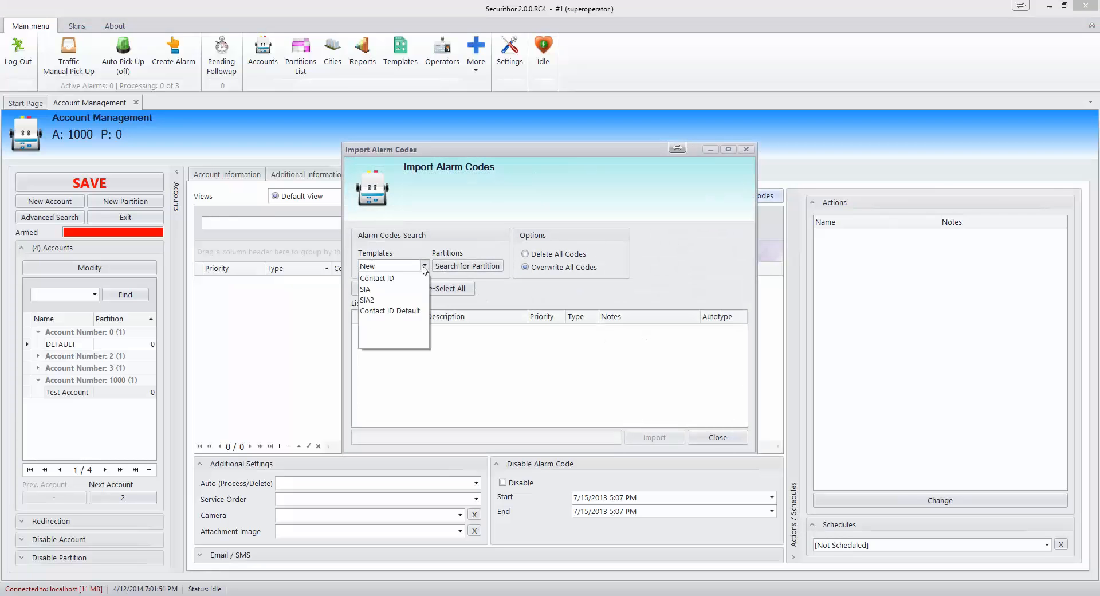
pyautogui.click(412, 313)
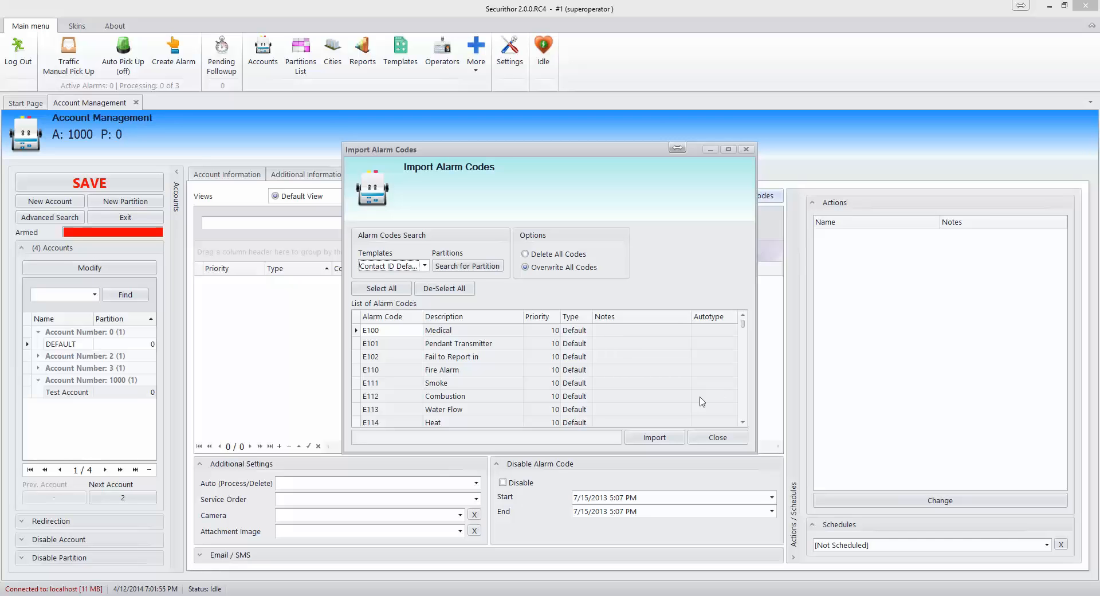
pyautogui.click(664, 440)
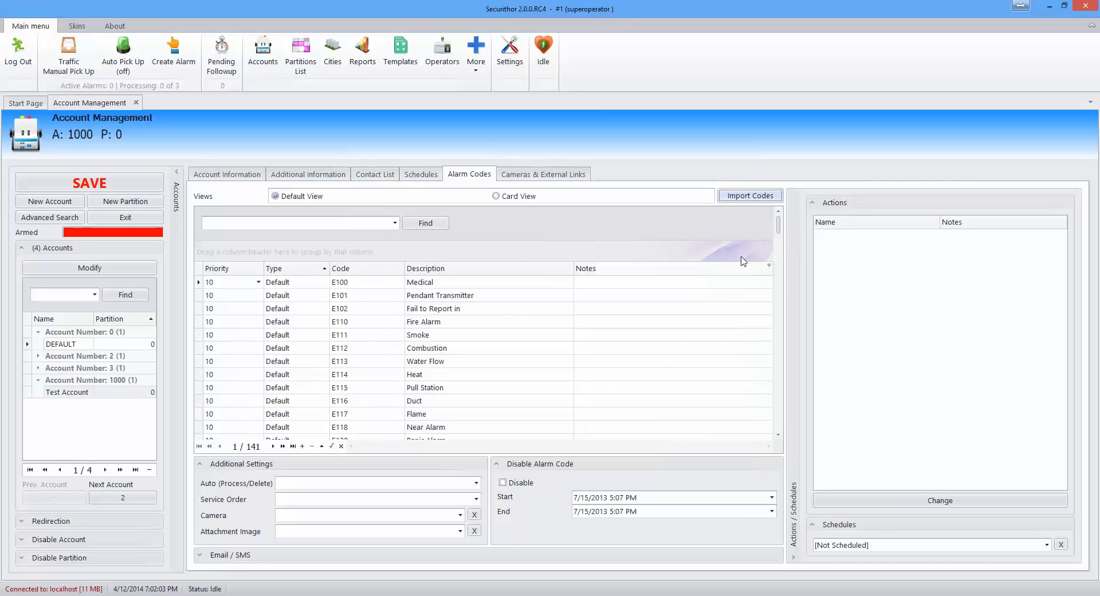
# Step: Set code E100's type to Disarm (Opening) and its description to 'Opening by'
pyautogui.moveTo(782, 228)
pyautogui.mouseDown()
pyautogui.moveTo(783, 284)
pyautogui.moveTo(784, 219)
pyautogui.mouseUp()
pyautogui.click(360, 285)
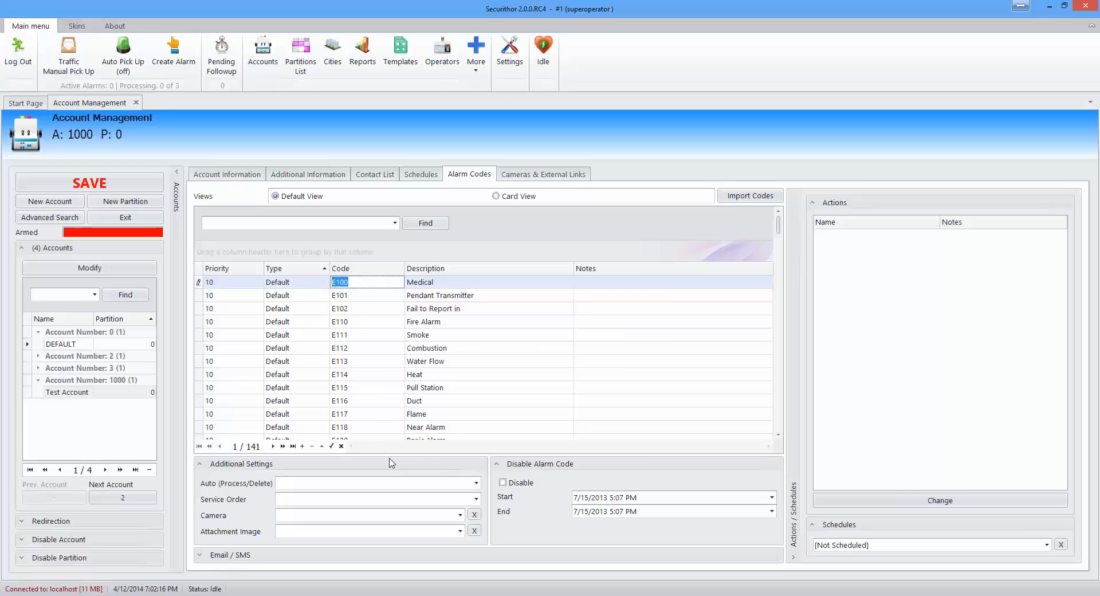
pyautogui.click(317, 288)
pyautogui.click(326, 284)
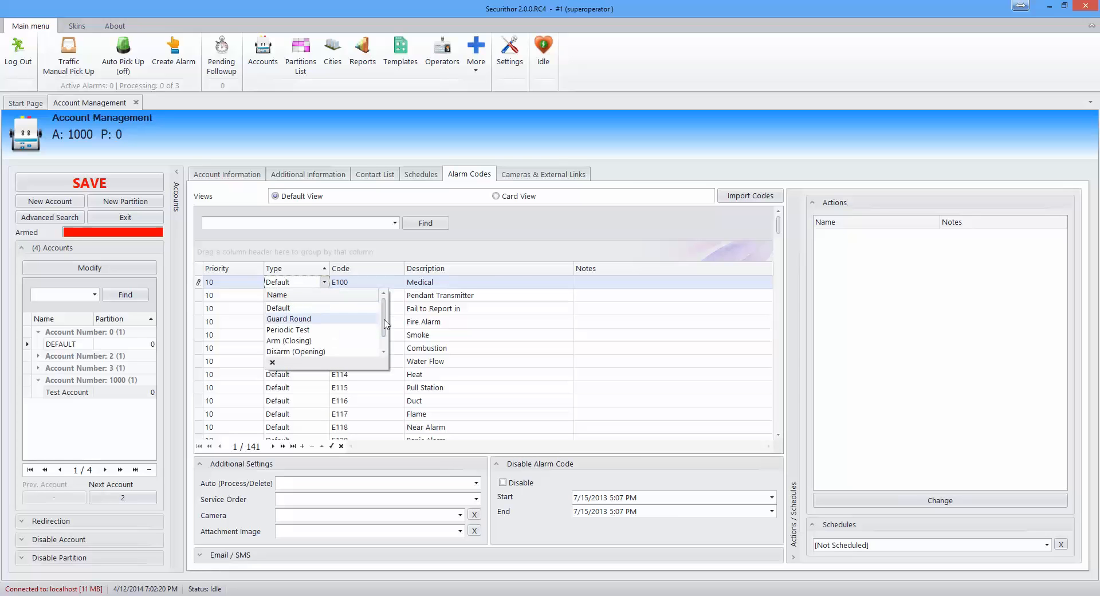
pyautogui.moveTo(385, 319); pyautogui.dragTo(384, 336)
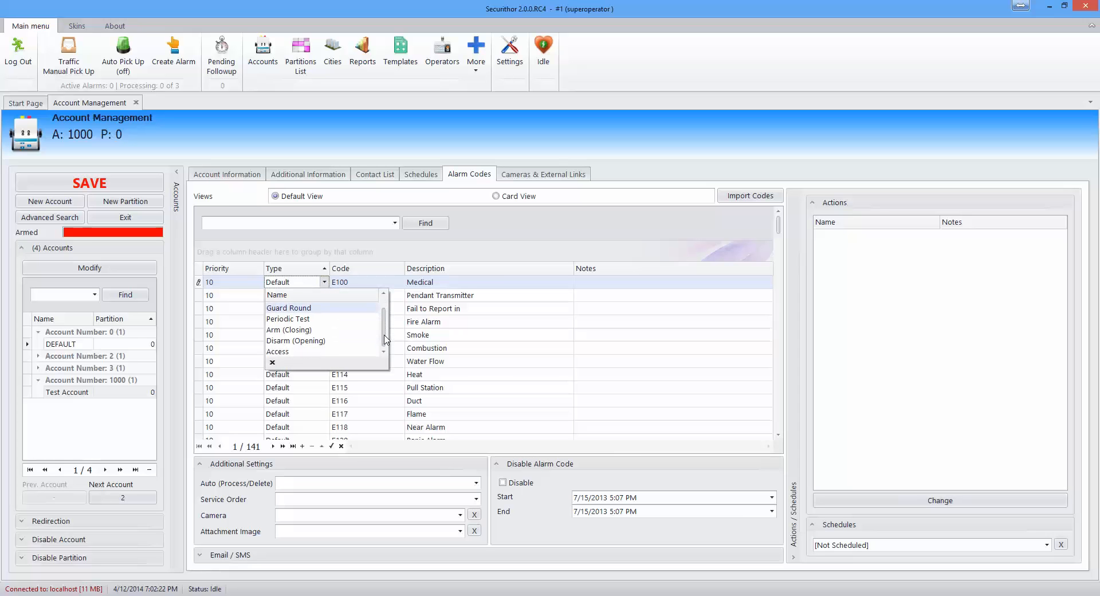
pyautogui.click(338, 341)
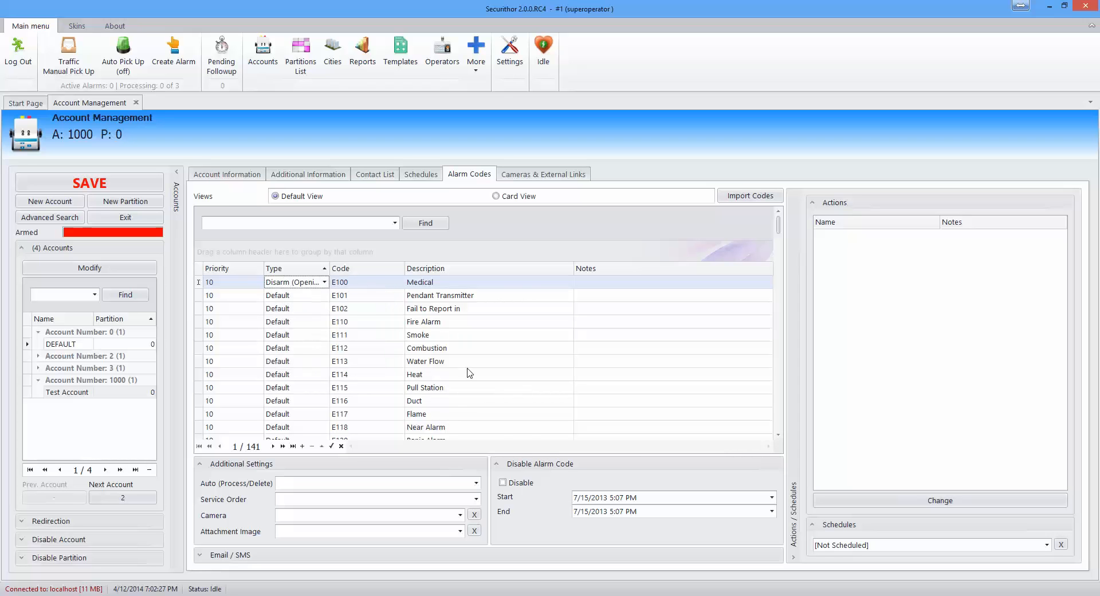
pyautogui.click(450, 282)
pyautogui.write('O')
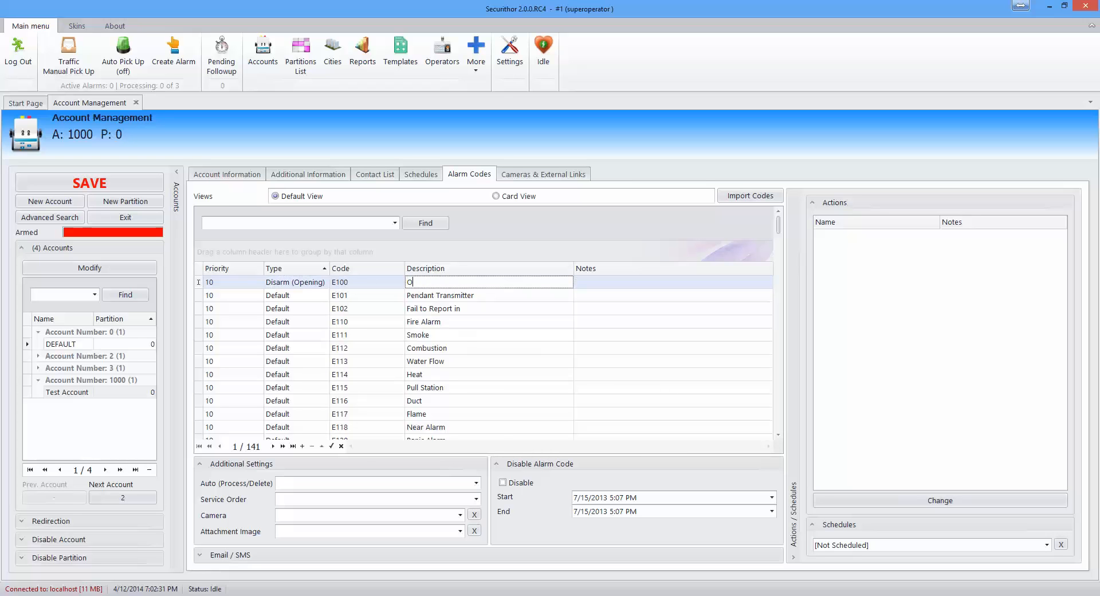
pyautogui.write('pening by')
pyautogui.click(476, 484)
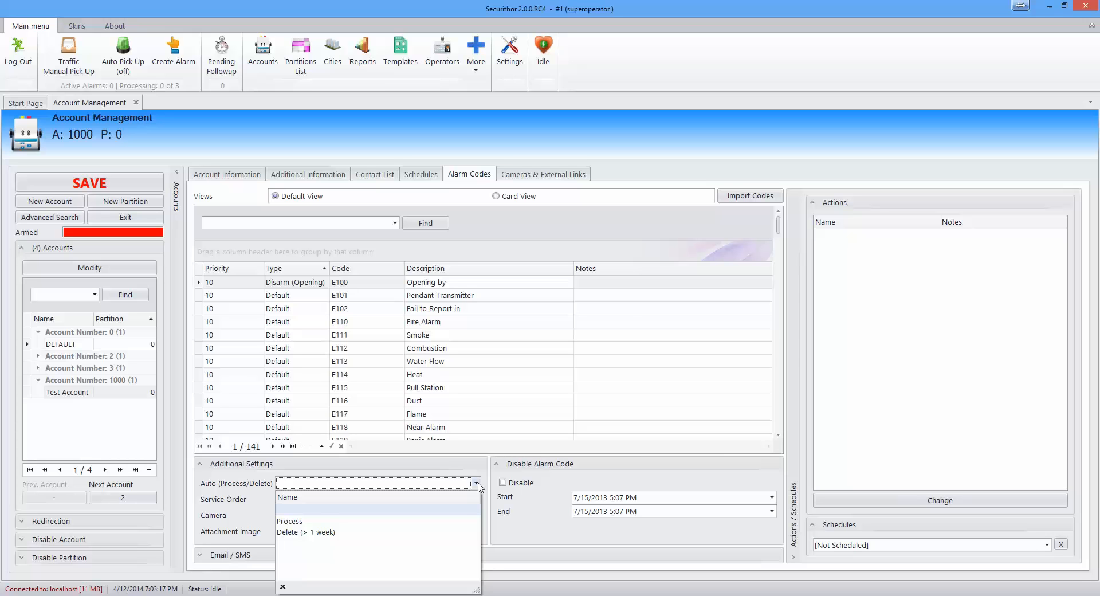
# Step: Describe code E101 as 'Periodic Test' and set its type to Periodic Test
pyautogui.click(479, 486)
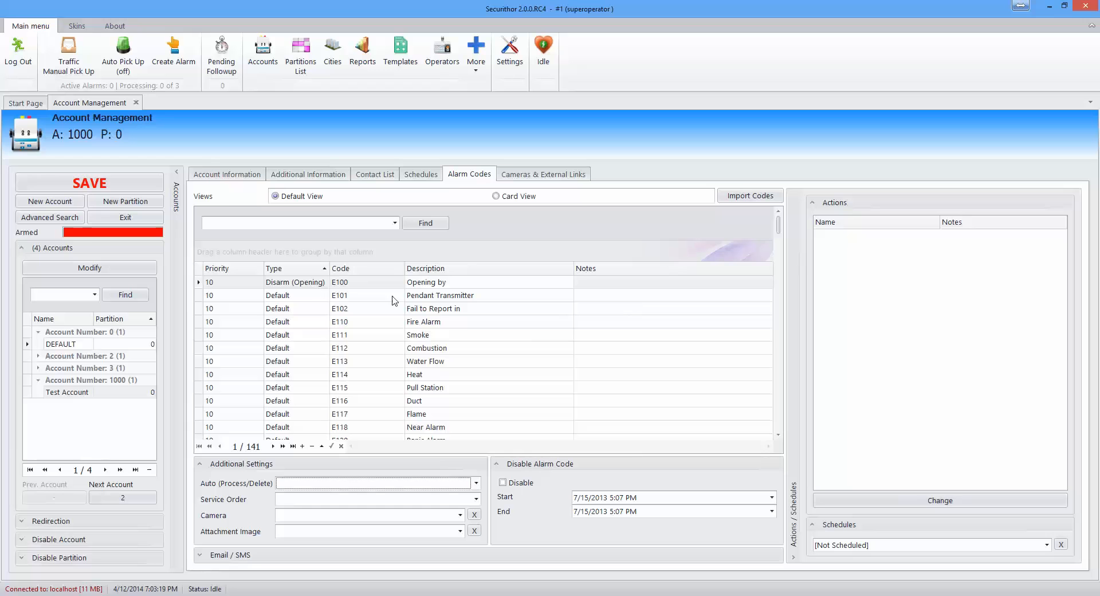
pyautogui.click(363, 296)
pyautogui.click(471, 295)
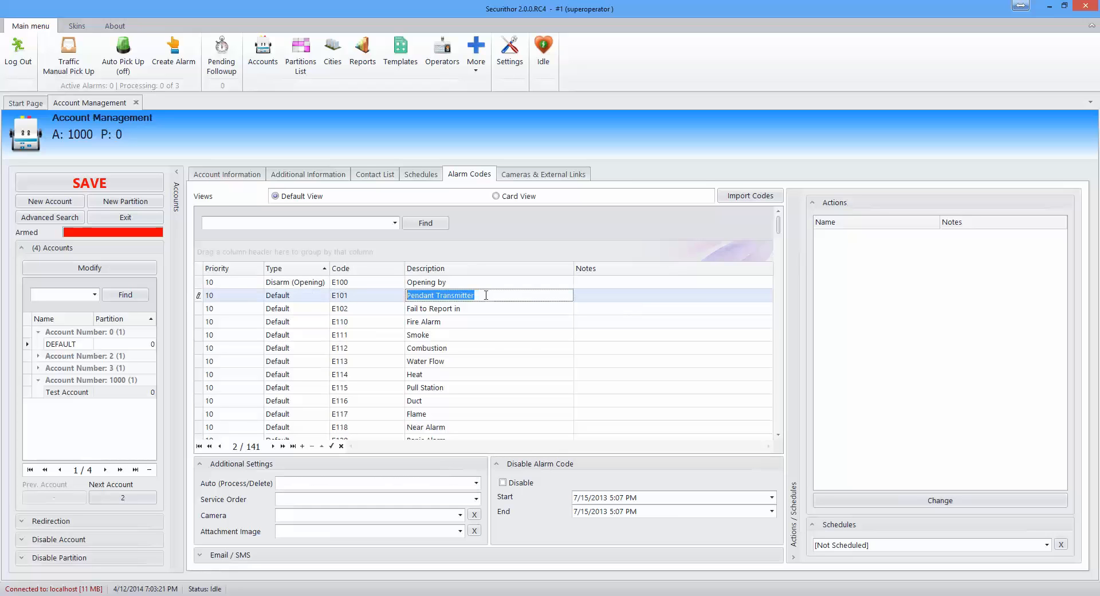
pyautogui.write('A')
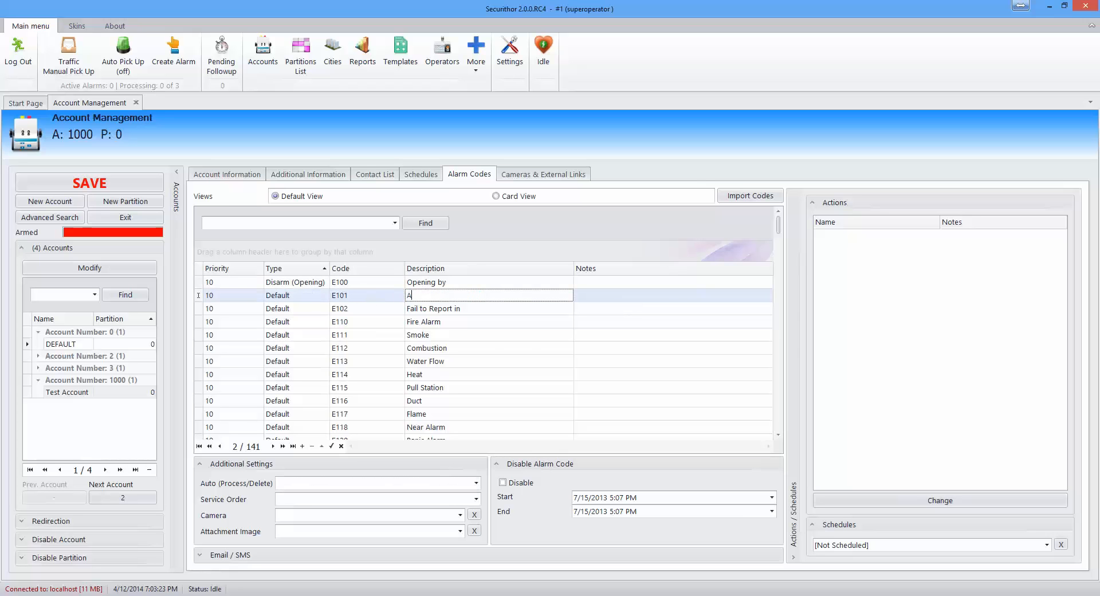
pyautogui.write('eriodic Test')
pyautogui.click(323, 297)
pyautogui.click(324, 295)
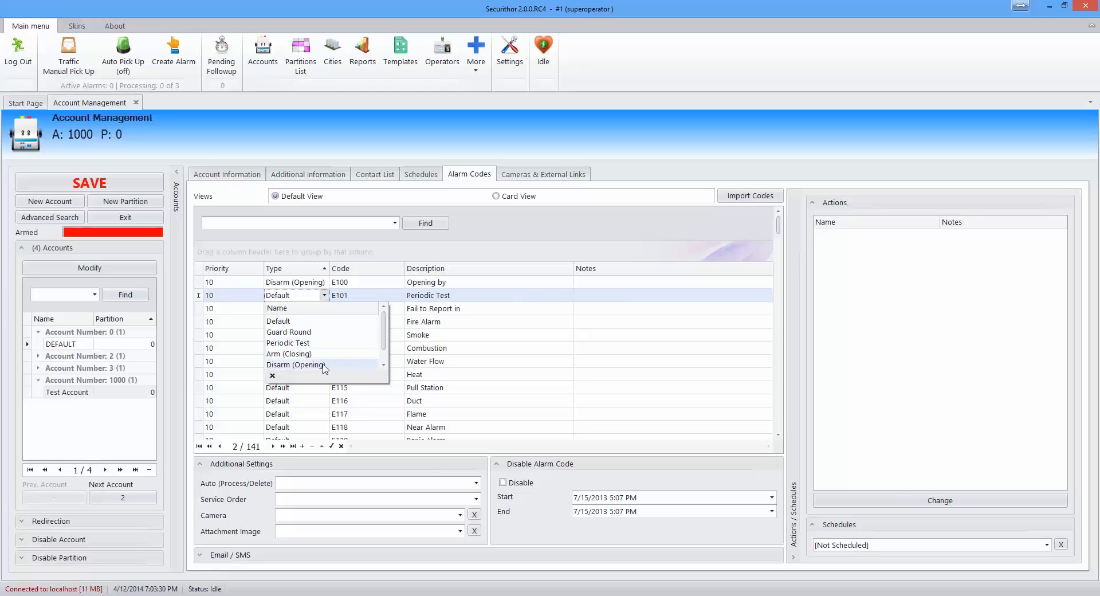
pyautogui.click(321, 344)
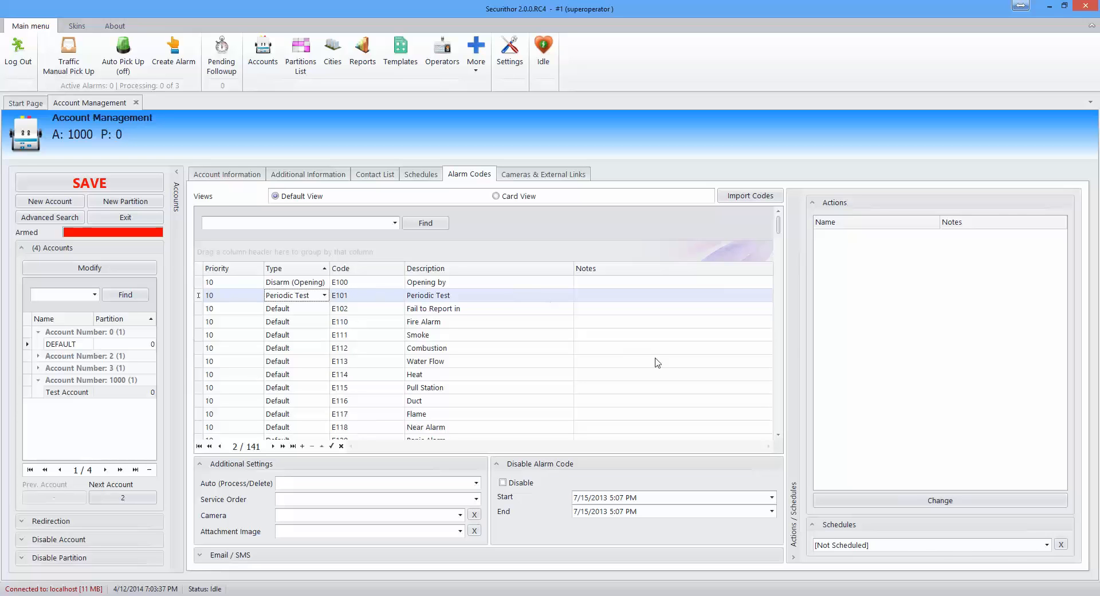
# Step: Attach schedule 185926869 to code E101 and schedule 190036093 to code E100
pyautogui.click(1047, 545)
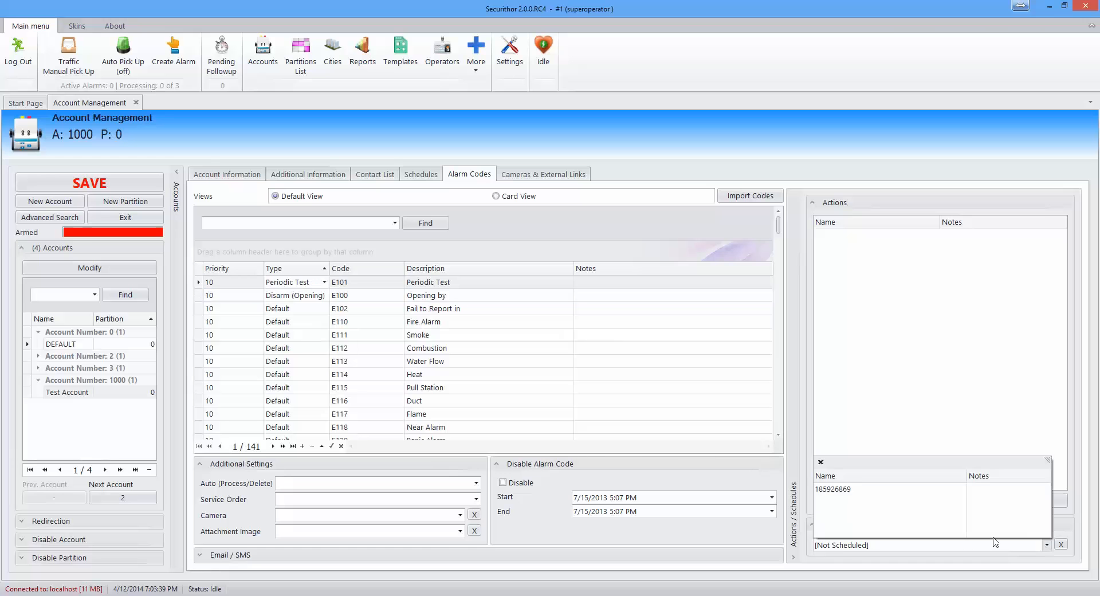
pyautogui.click(865, 499)
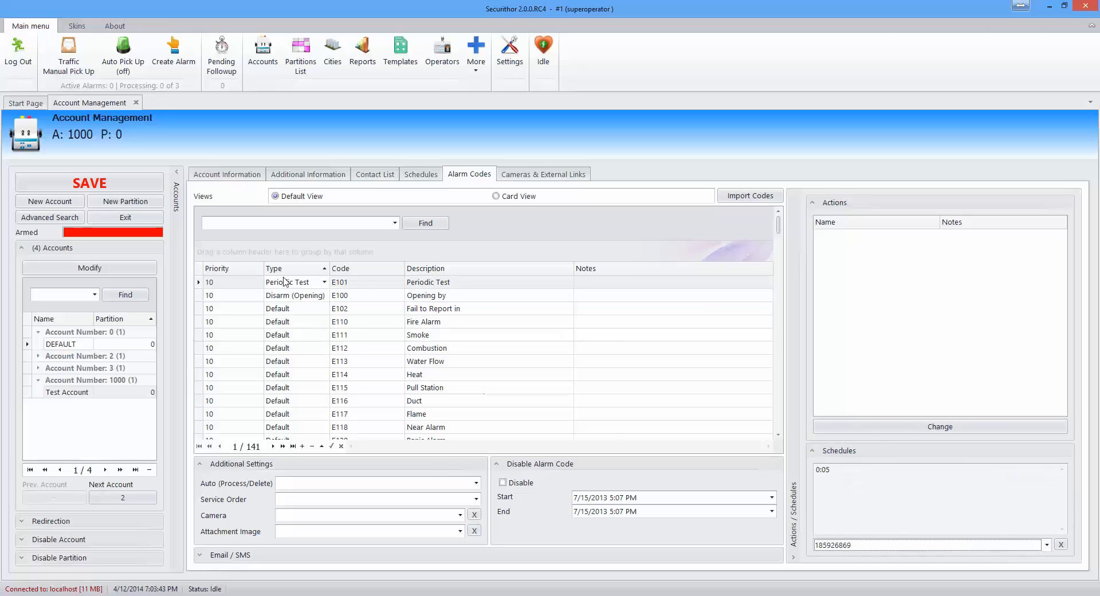
pyautogui.click(365, 295)
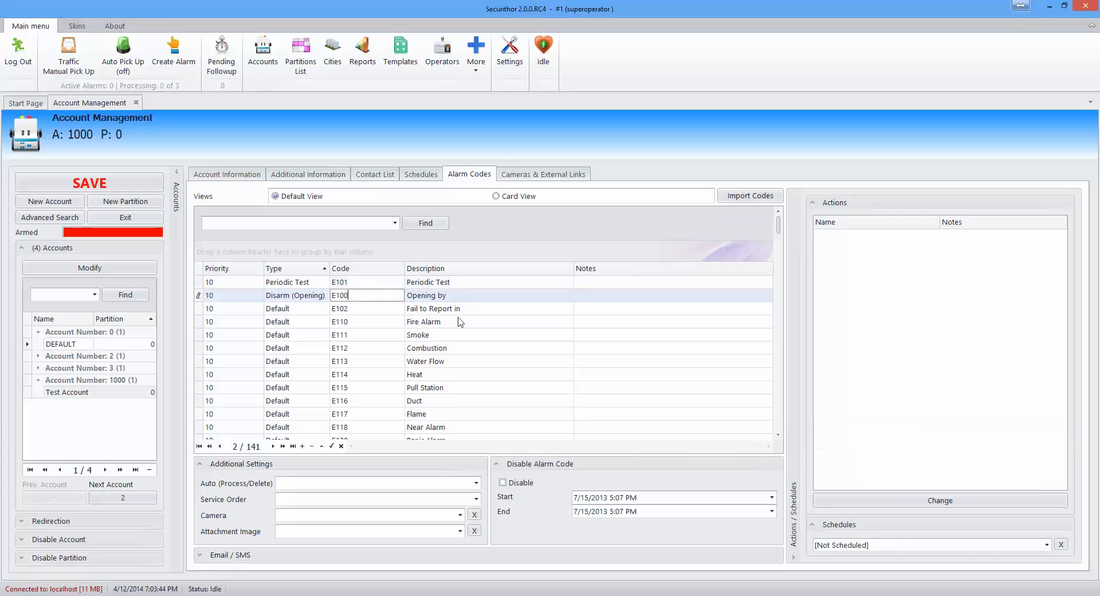
pyautogui.click(1046, 544)
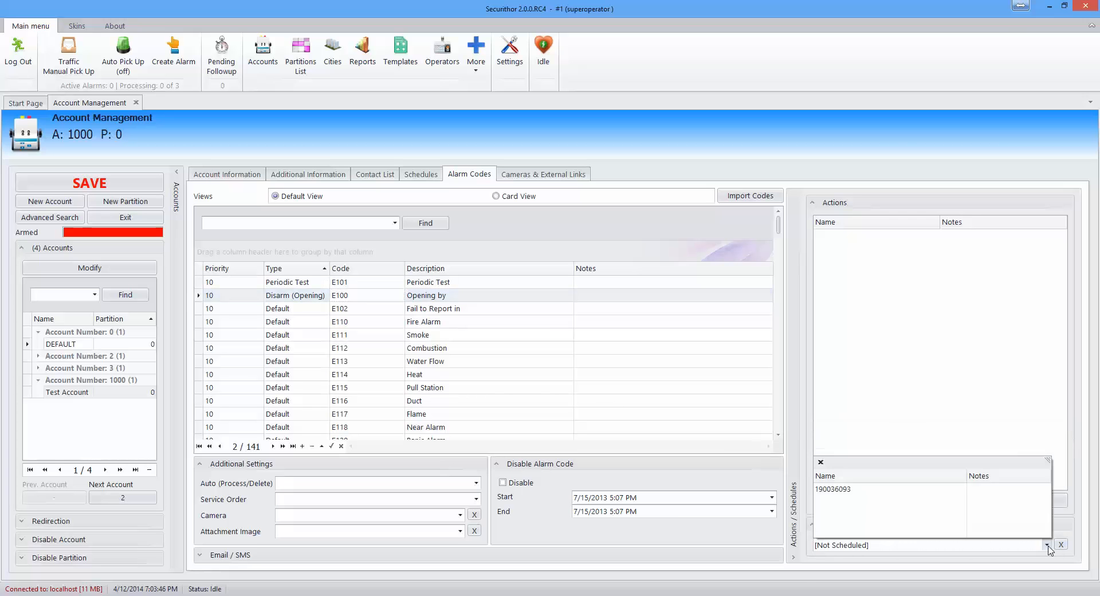
pyautogui.click(848, 489)
pyautogui.moveTo(964, 457)
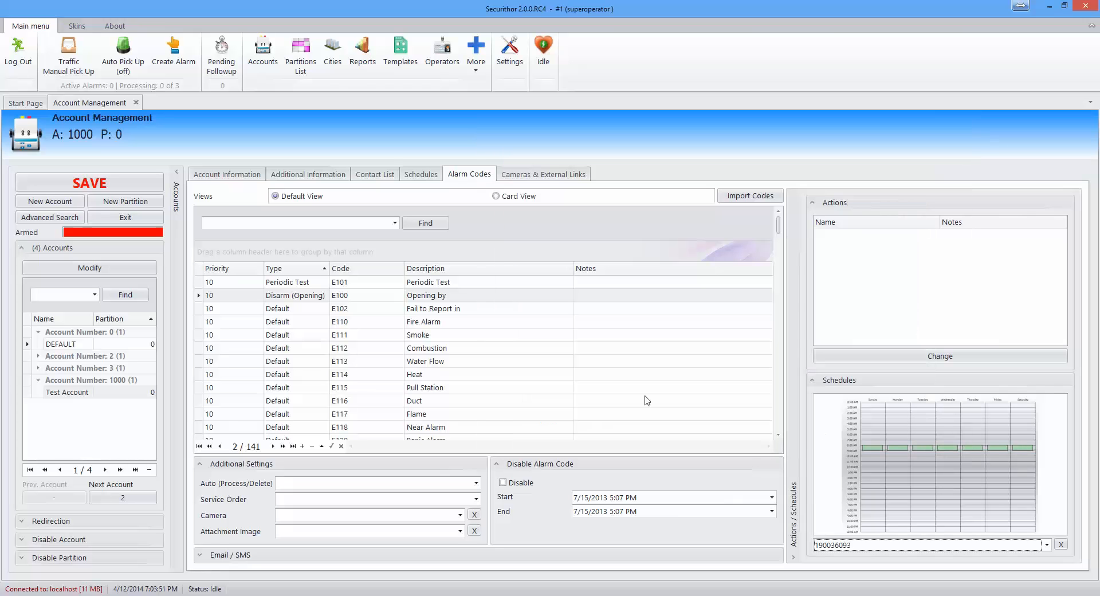
# Step: Make E102 an Arm (Closing) code described 'Closing by', linked to schedule 190104871
pyautogui.click(301, 311)
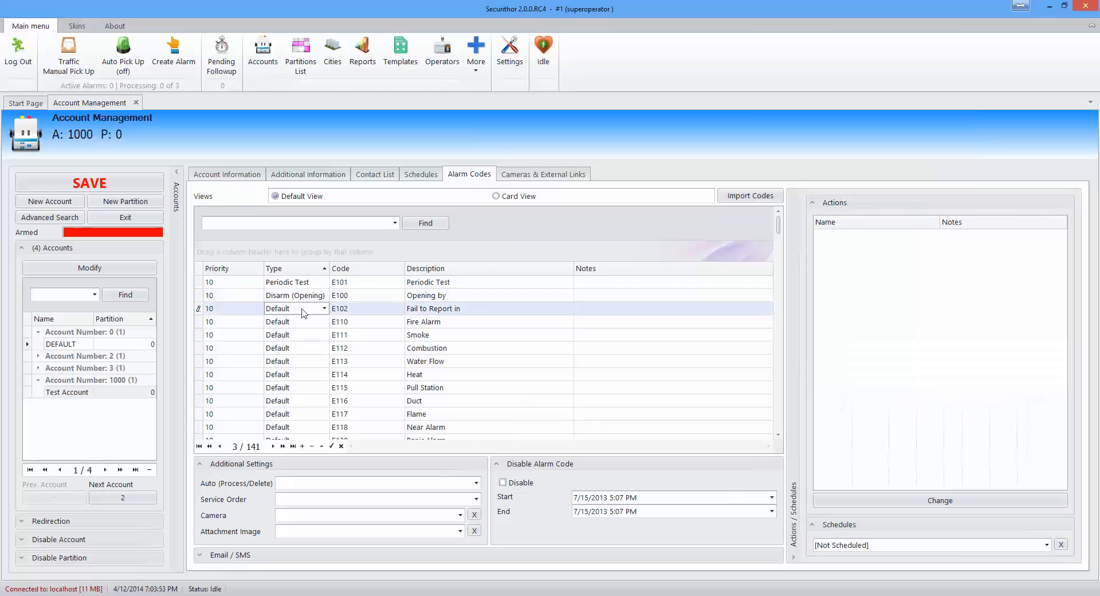
pyautogui.click(325, 308)
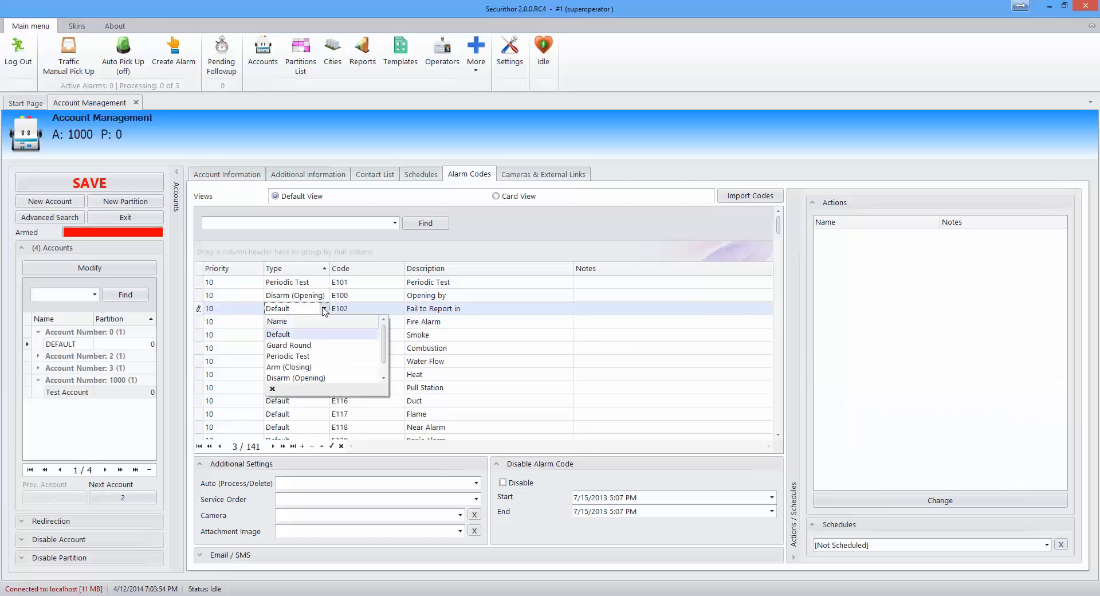
pyautogui.click(300, 368)
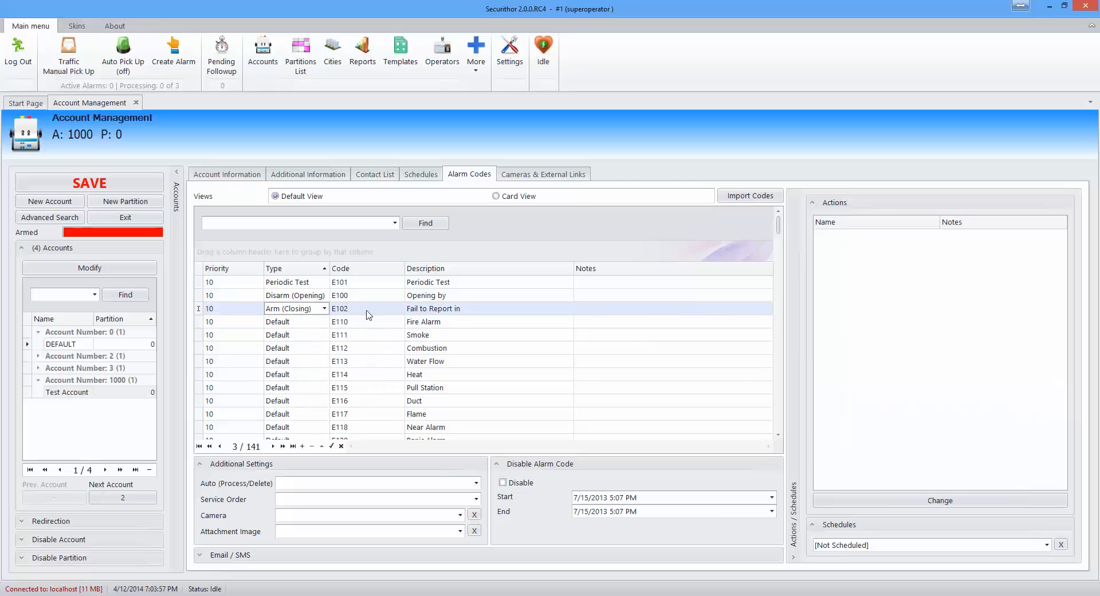
pyautogui.click(487, 308)
pyautogui.click(487, 308)
pyautogui.moveTo(487, 308); pyautogui.dragTo(392, 310)
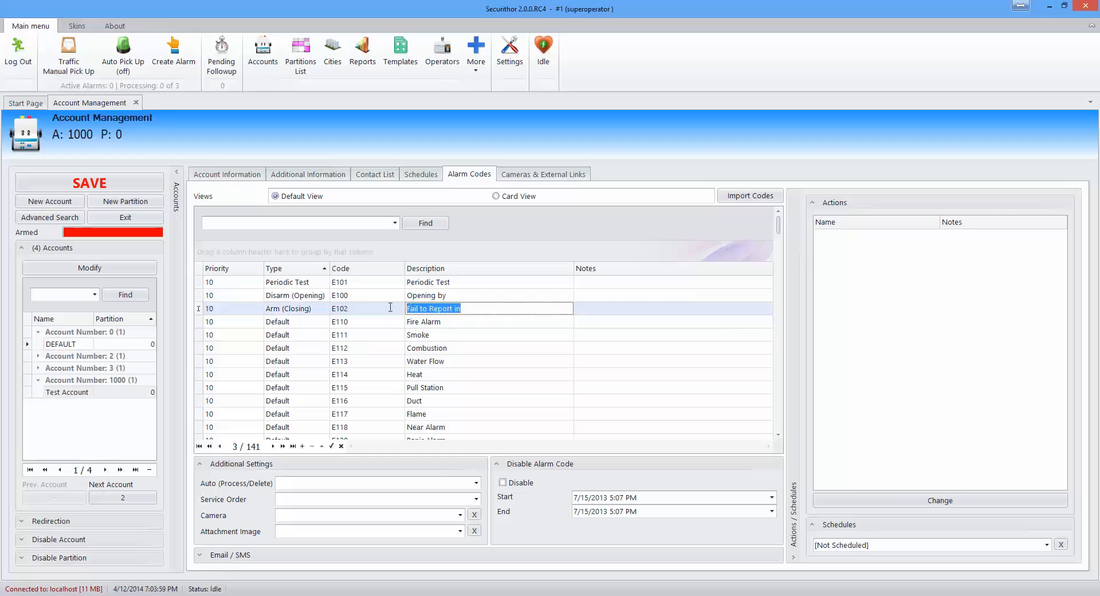
pyautogui.write('Closing by')
pyautogui.click(1047, 544)
pyautogui.click(840, 498)
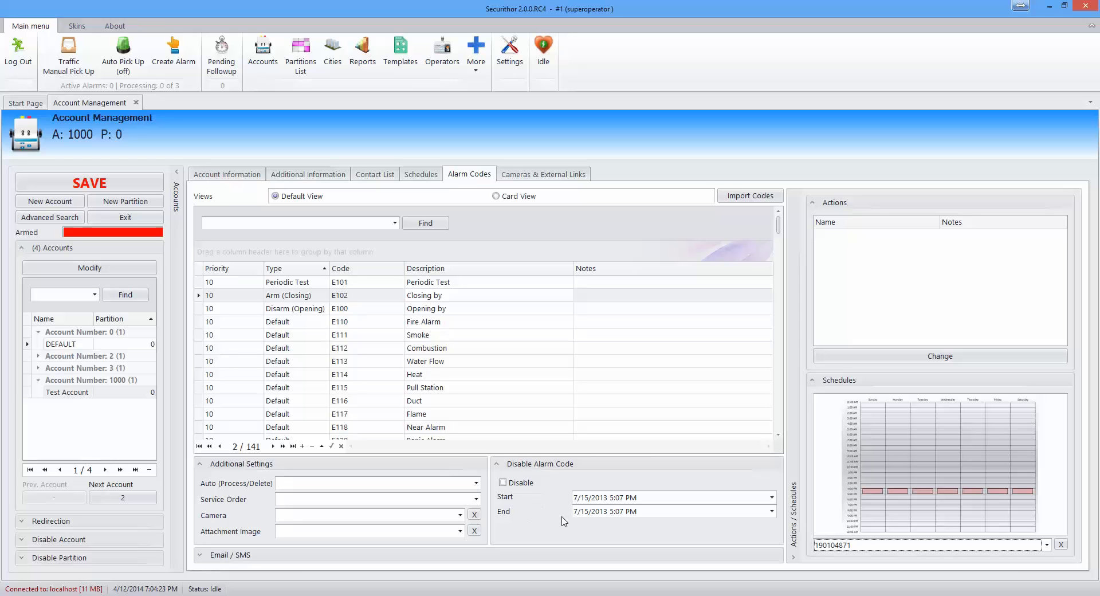
# Step: Toggle the Disable Account and Disable Partition panels, then list E102's service order options
pyautogui.click(21, 539)
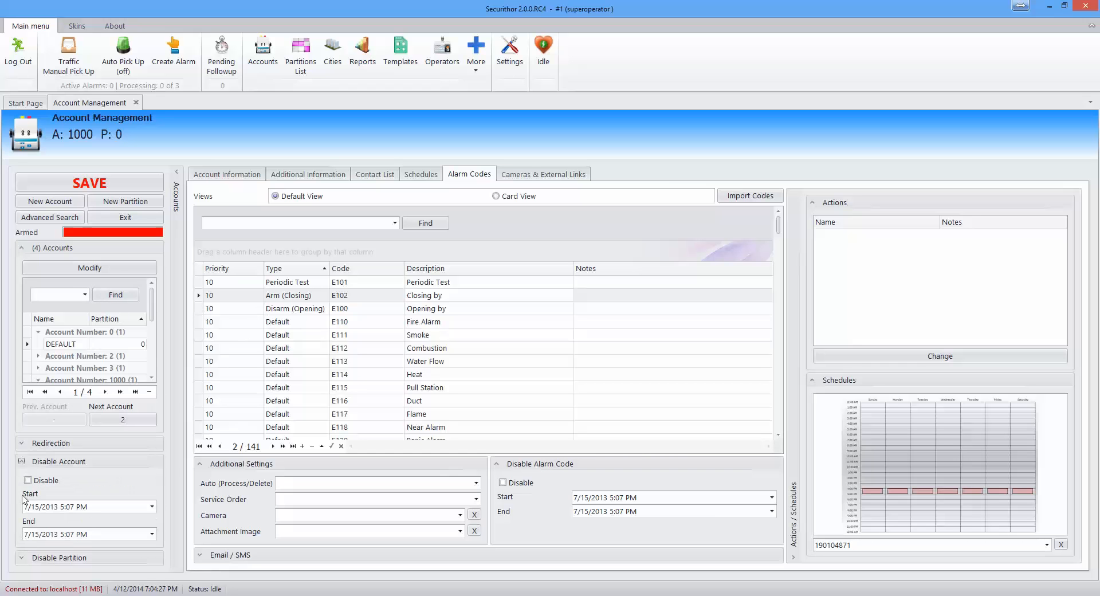
pyautogui.click(22, 462)
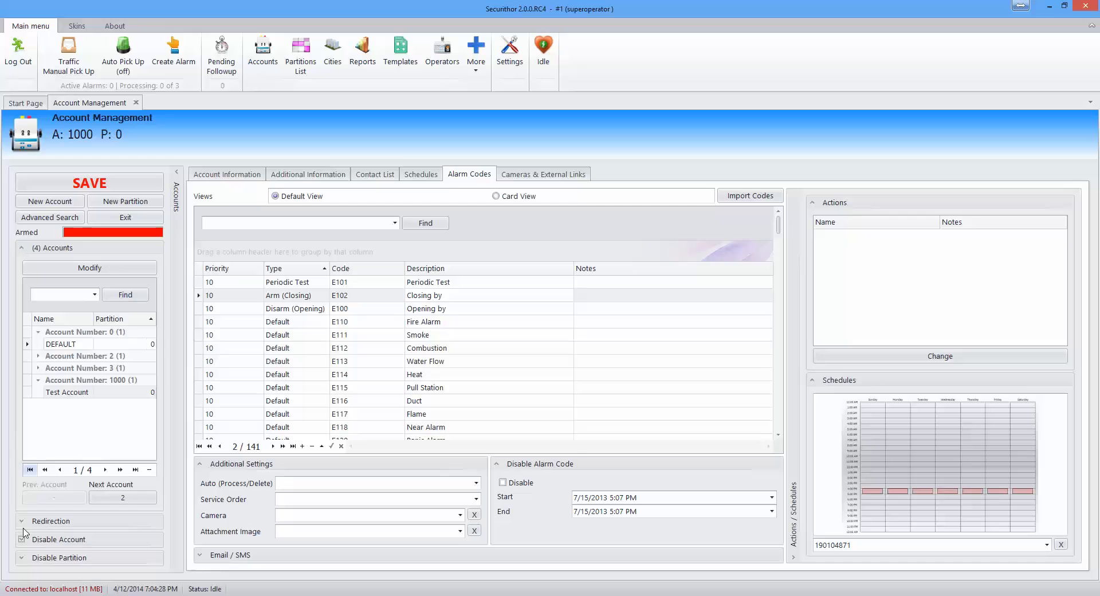
pyautogui.click(23, 557)
pyautogui.click(23, 482)
pyautogui.click(475, 499)
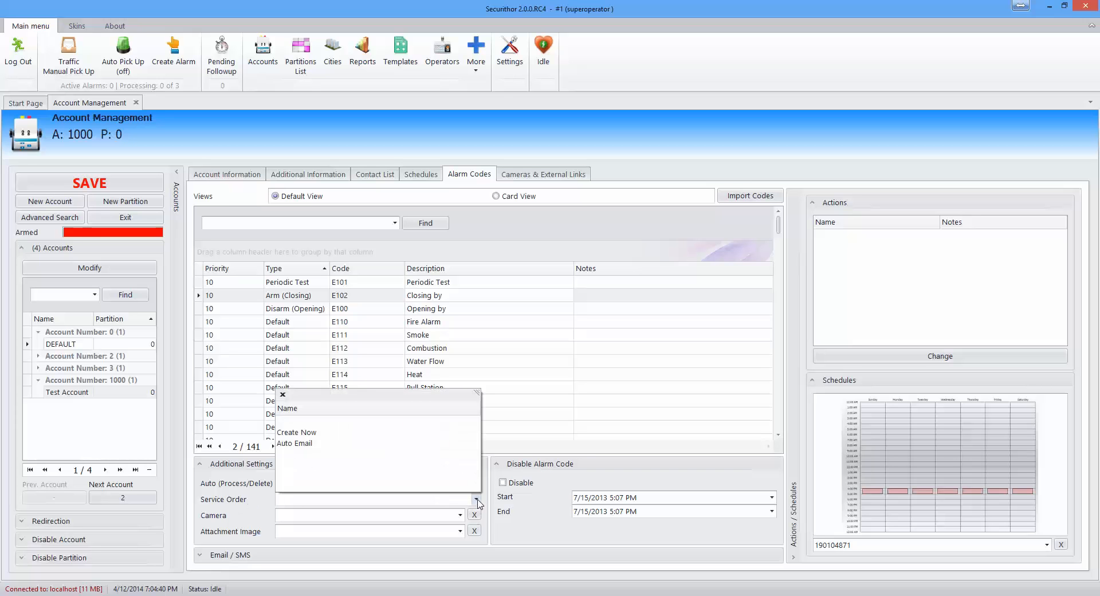
# Step: Set E102's service order to Create Now, saving an order named 'test' with verification notes
pyautogui.click(329, 433)
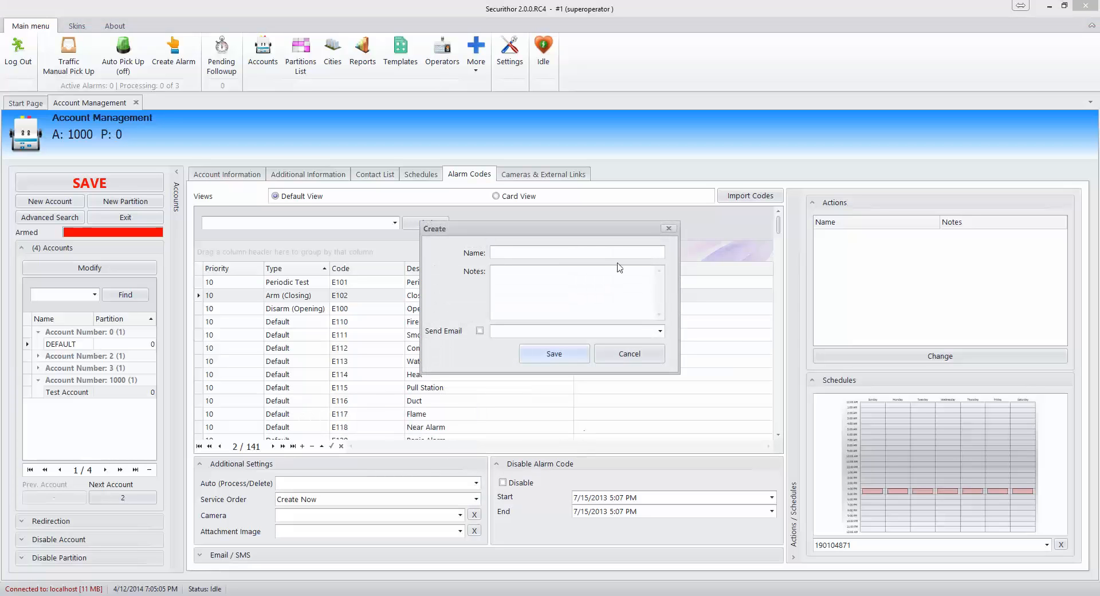
pyautogui.click(591, 251)
pyautogui.write('test')
pyautogui.write('need to ')
pyautogui.write('ver')
pyautogui.write('ify if the site is ok')
pyautogui.click(554, 356)
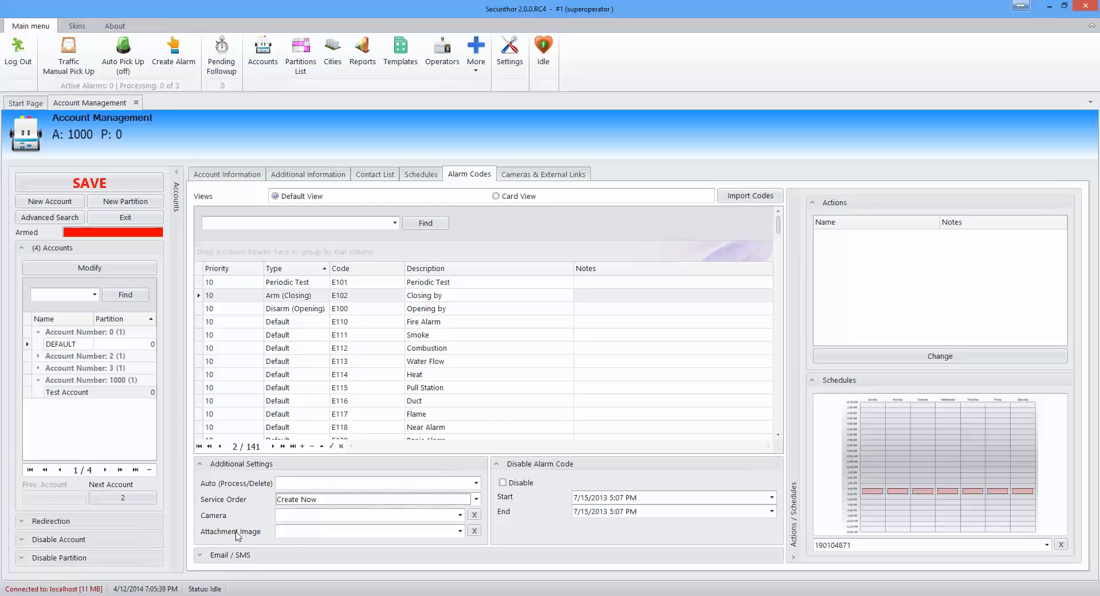
# Step: Move from the Arm (Closing) code to the Disarm (Opening) code and finish the row edit
pyautogui.click(308, 295)
pyautogui.click(308, 309)
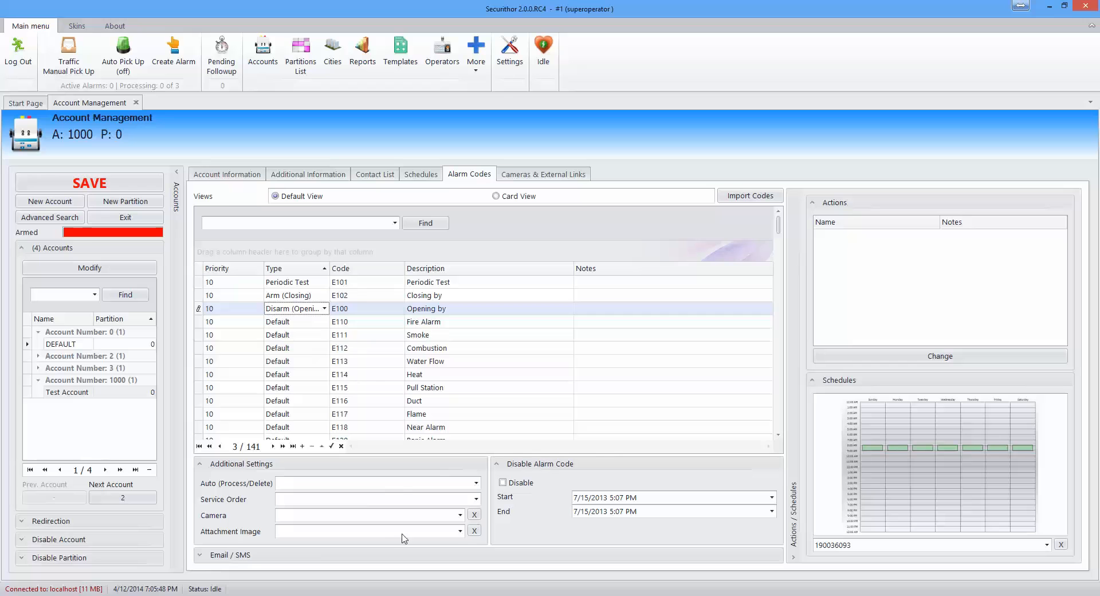
pyautogui.click(461, 531)
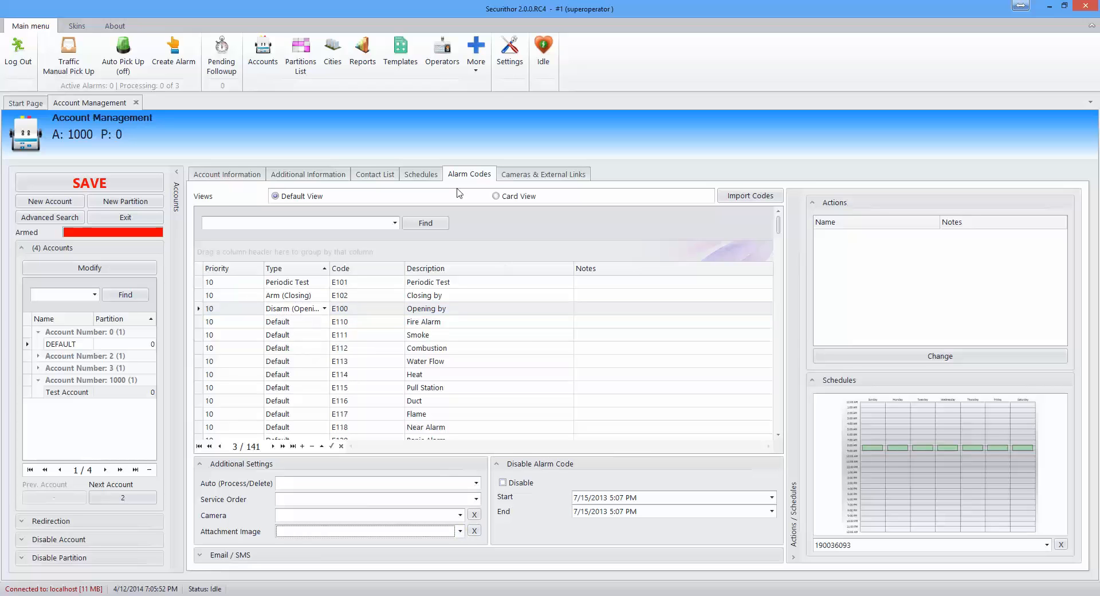
# Step: Add a HikVision camera entry named 'Test Video' under Cameras & External Links
pyautogui.click(531, 177)
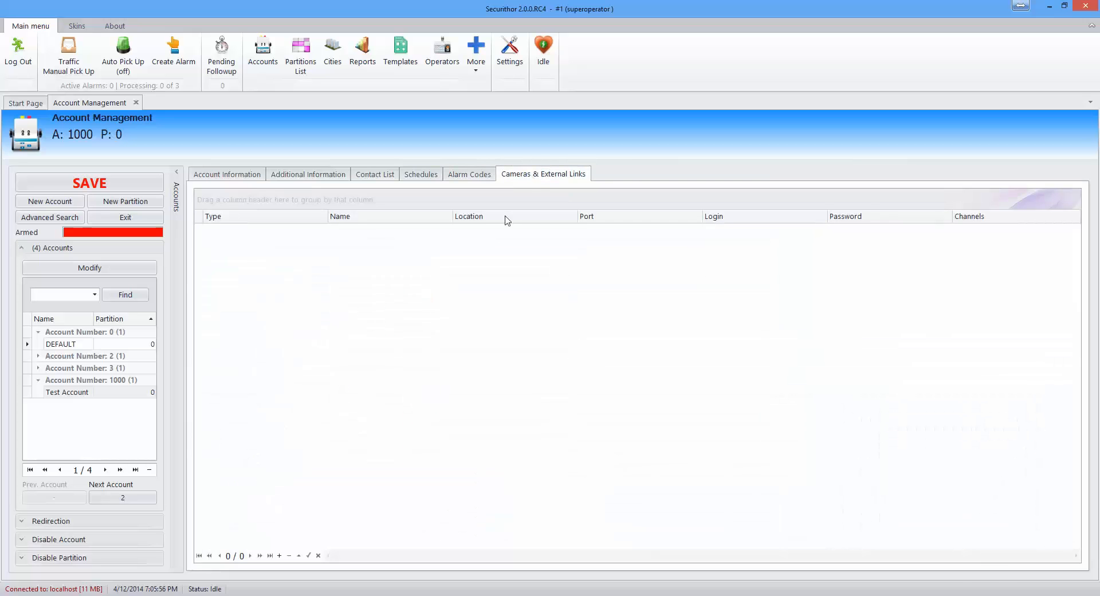
pyautogui.click(279, 556)
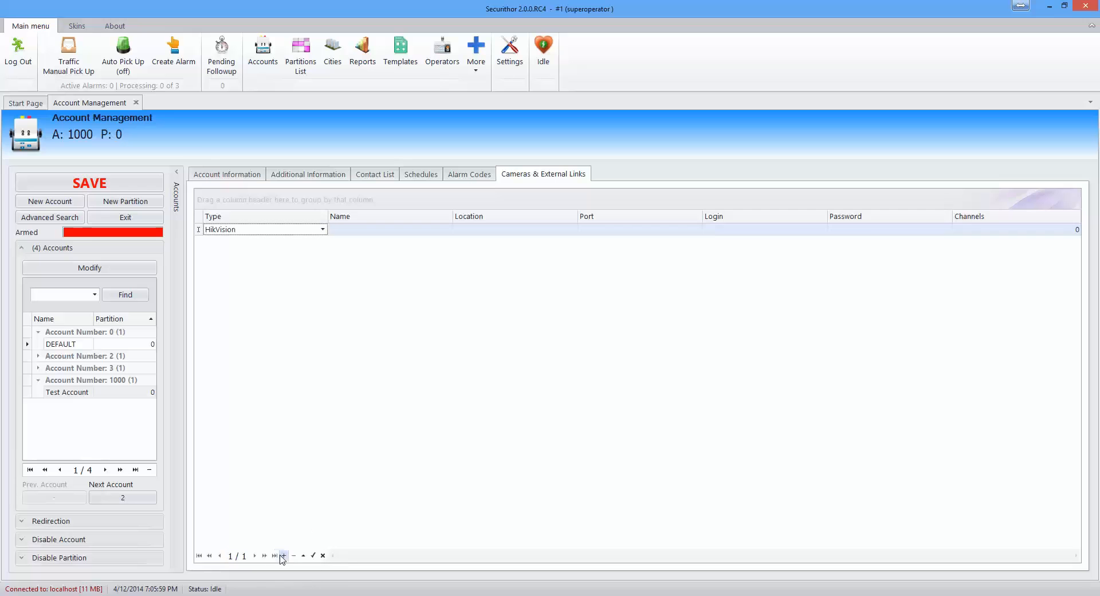
pyautogui.click(323, 230)
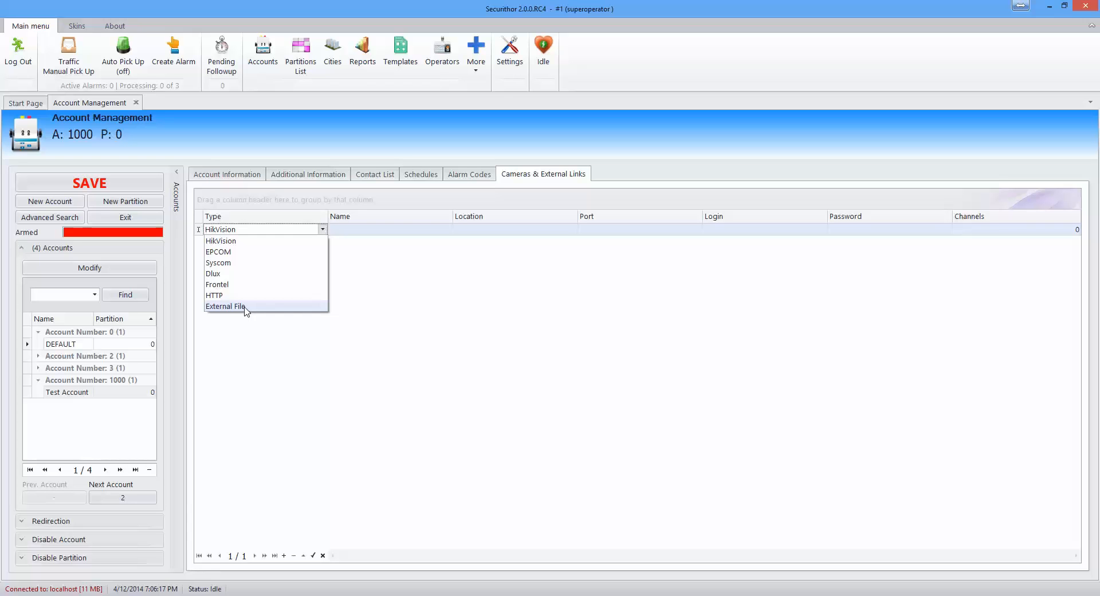
pyautogui.click(372, 230)
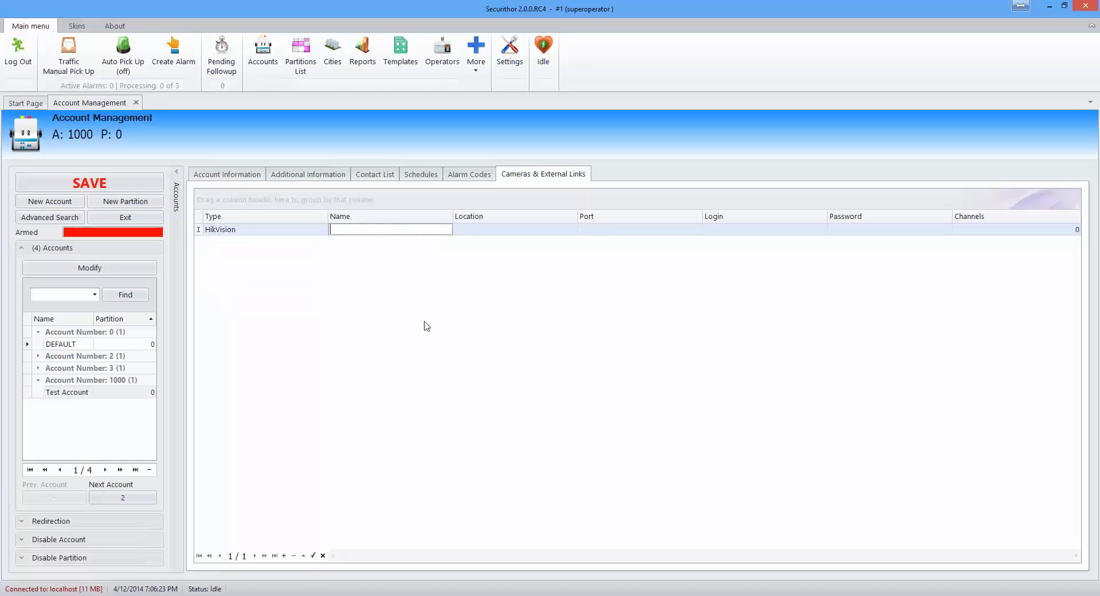
pyautogui.write('Test Video')
# Step: Give it address 69.70.1.242, port 8500, login credentials and 4 channels, then return to Alarm Codes
pyautogui.click(485, 229)
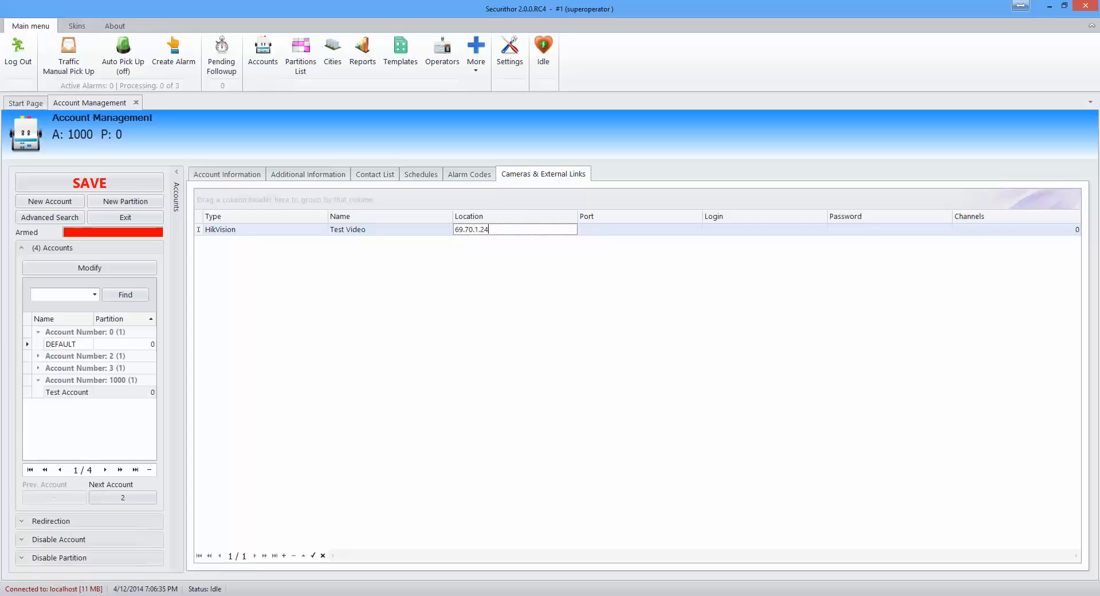
pyautogui.press('Tab')
pyautogui.write('8')
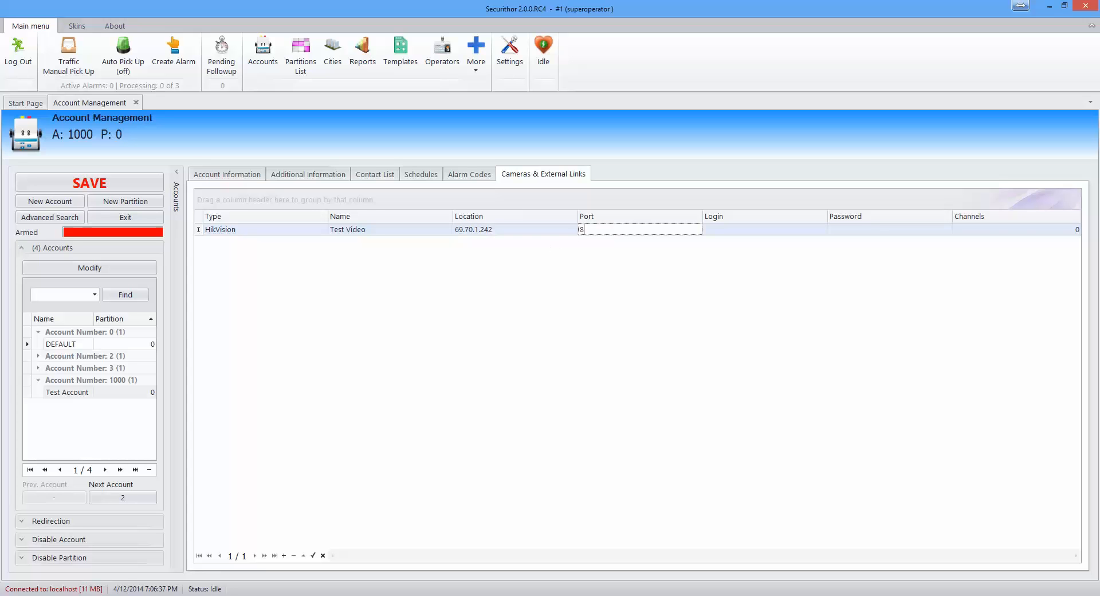
pyautogui.press('Tab')
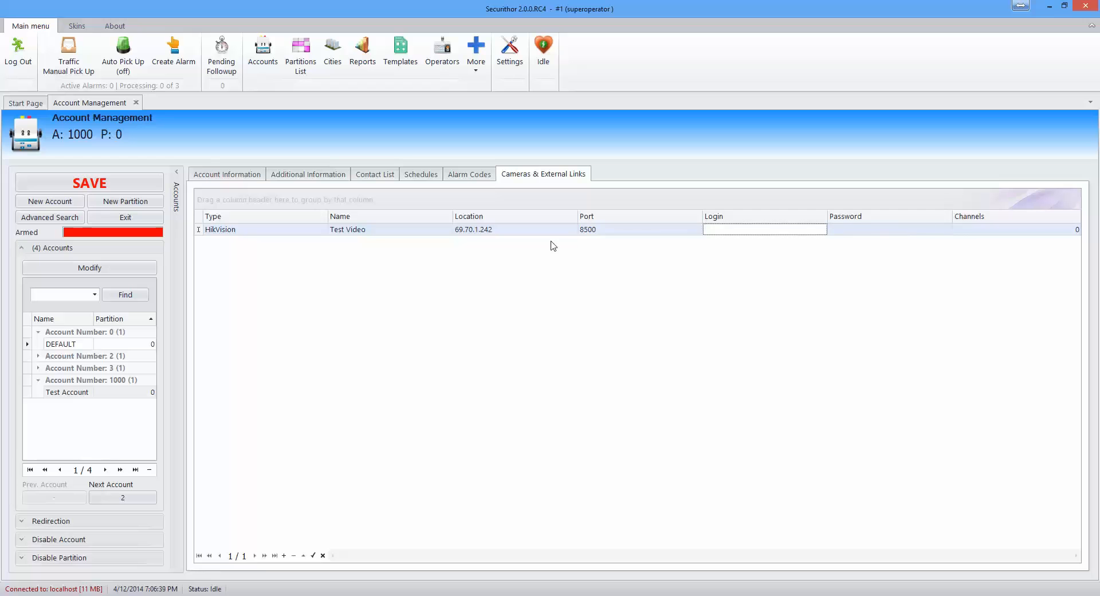
pyautogui.write('admin')
pyautogui.press('Tab')
pyautogui.write('123')
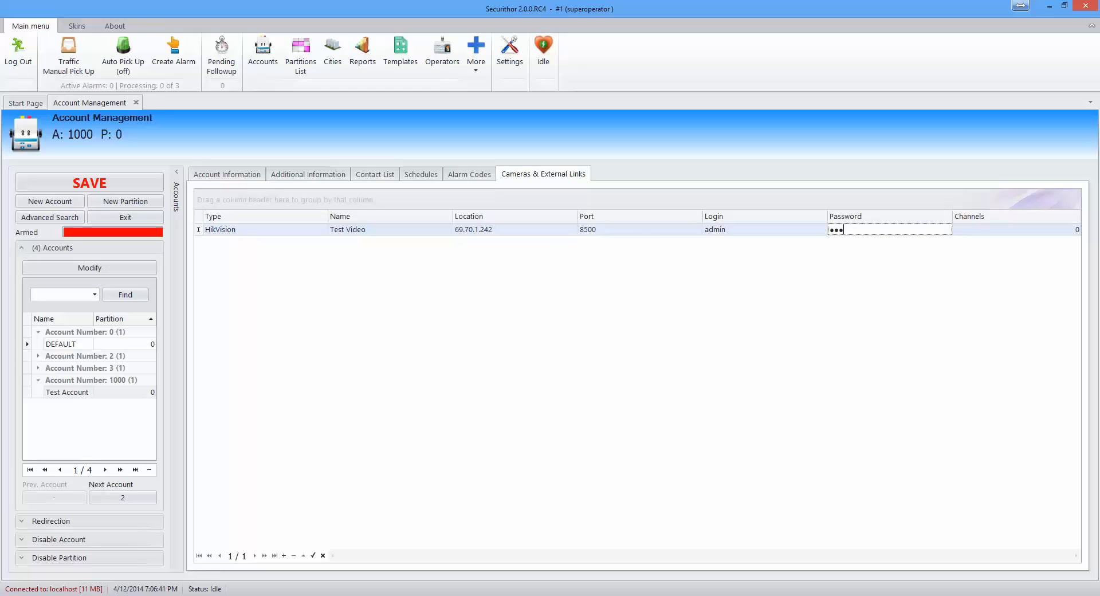
pyautogui.click(1027, 230)
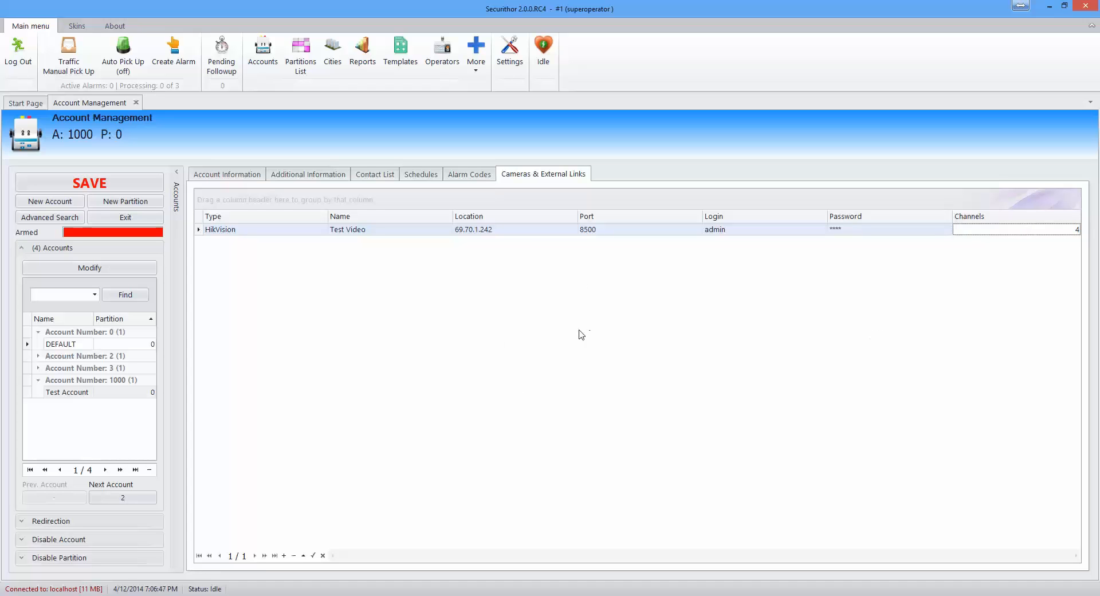
pyautogui.click(312, 555)
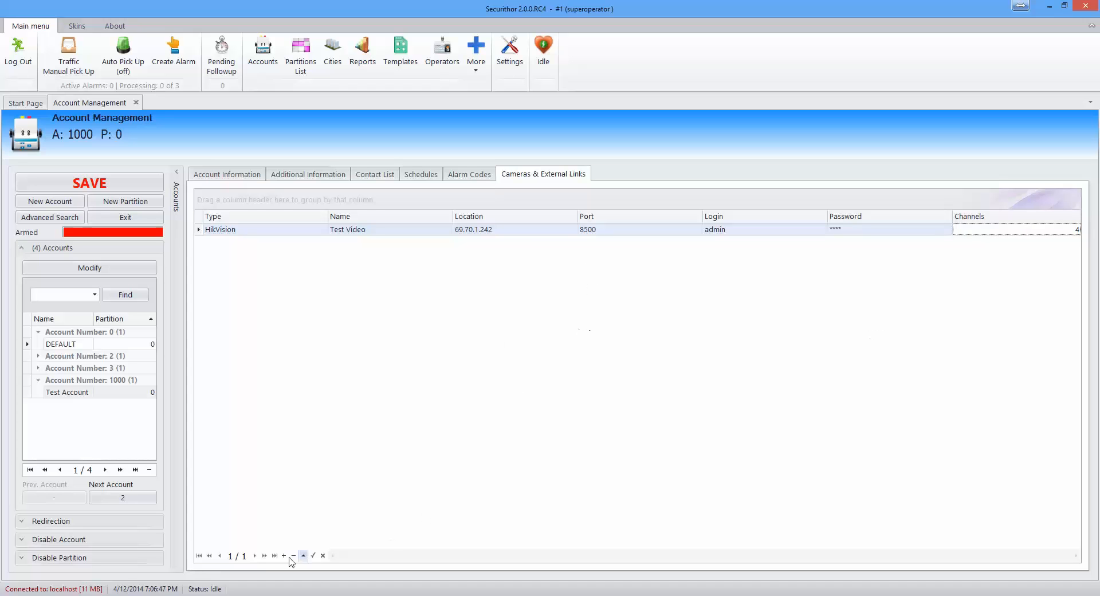
pyautogui.click(460, 177)
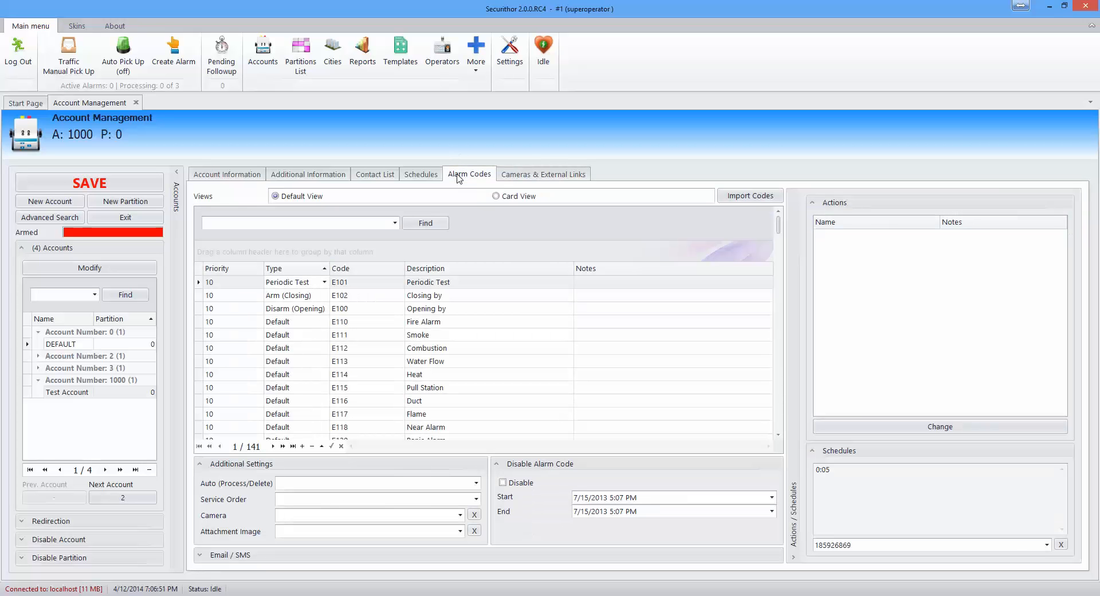
# Step: Link the E100 Disarm (Opening) code to camera Test Video, channel 2
pyautogui.click(367, 310)
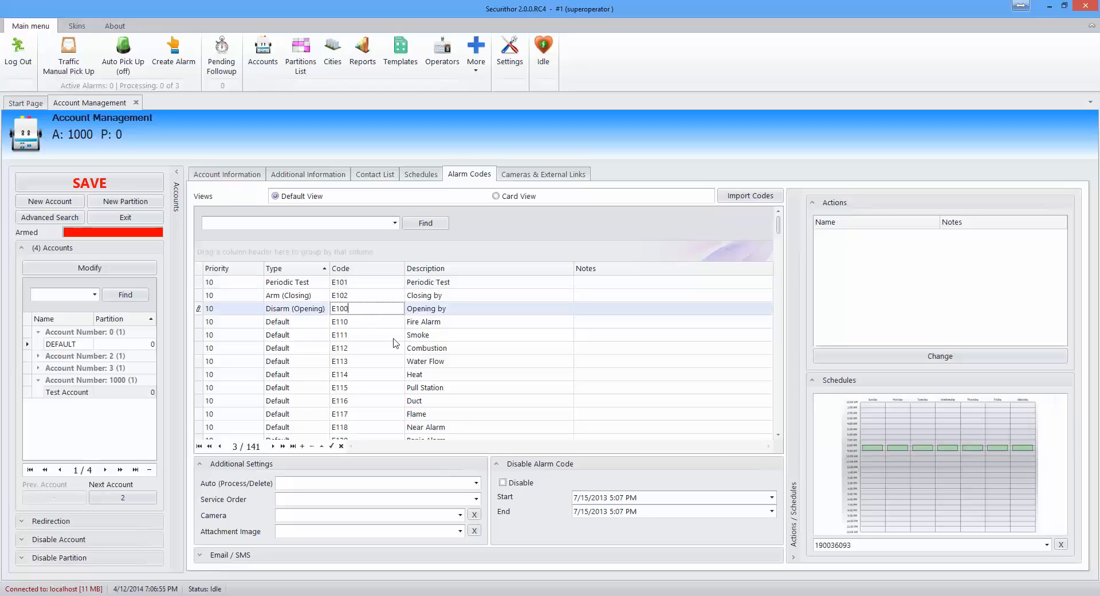
pyautogui.click(460, 515)
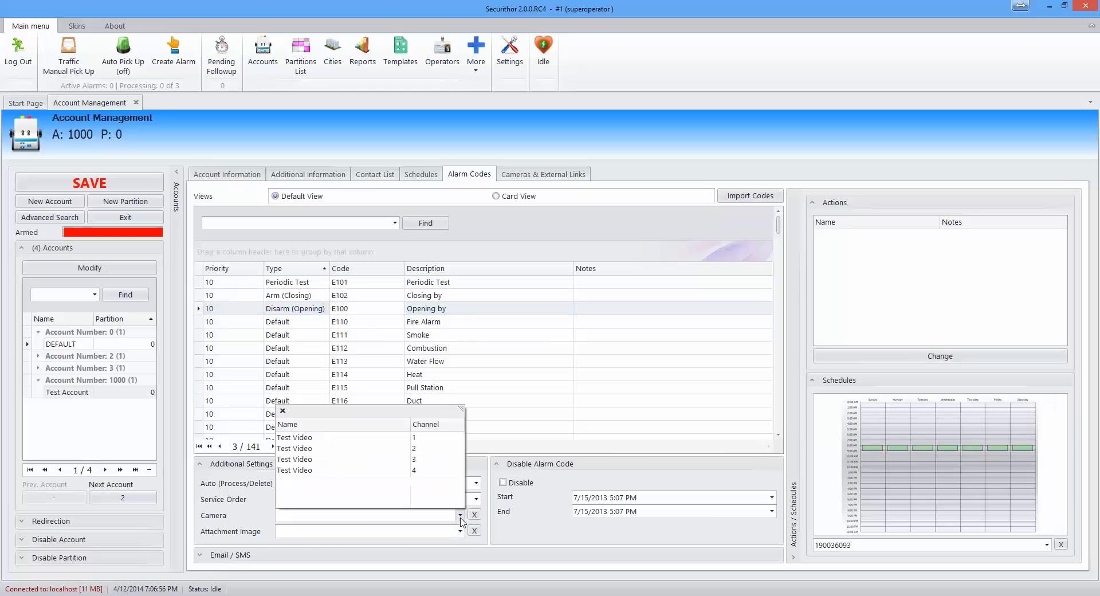
pyautogui.click(355, 448)
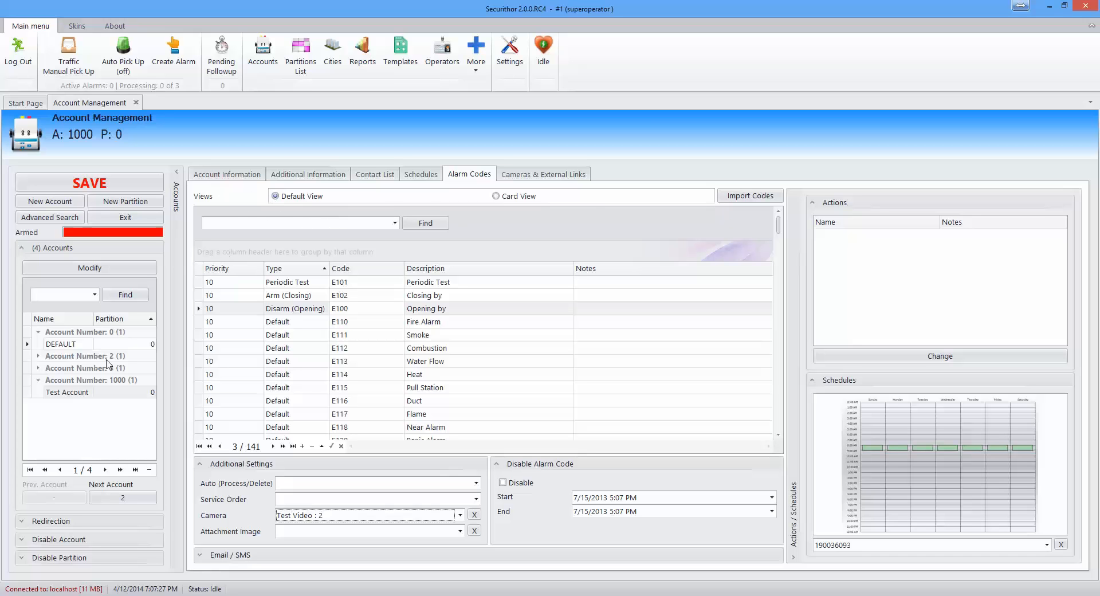
pyautogui.click(255, 224)
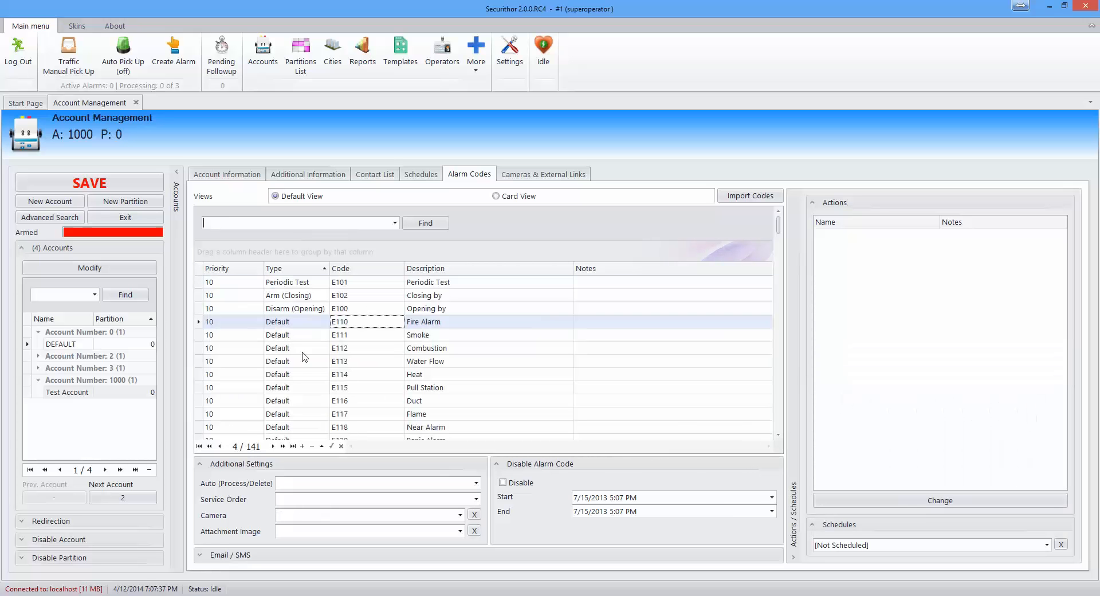
# Step: Give codes E101, E102 and E100 a call list: user's cell, MCDI Headquarters, Montreal ambulance
pyautogui.moveTo(294, 286); pyautogui.dragTo(294, 309)
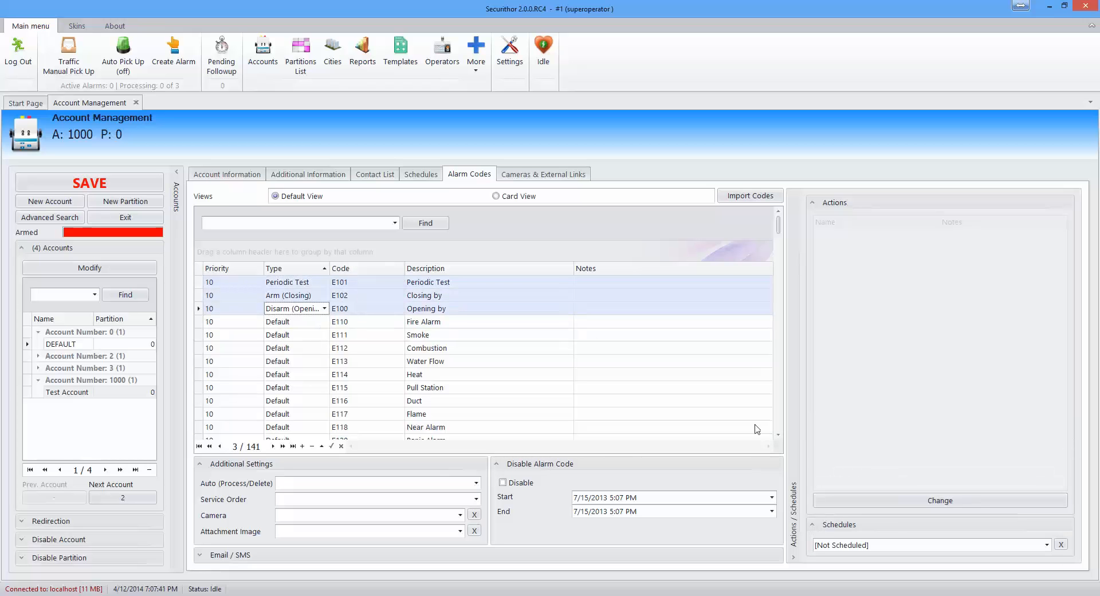
pyautogui.click(895, 501)
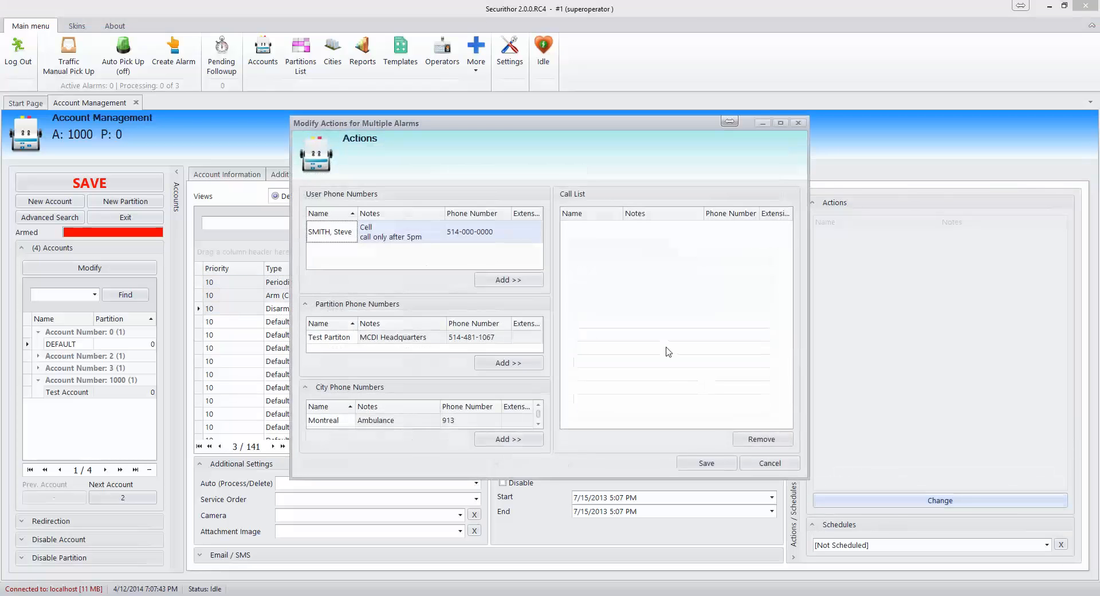
pyautogui.click(508, 280)
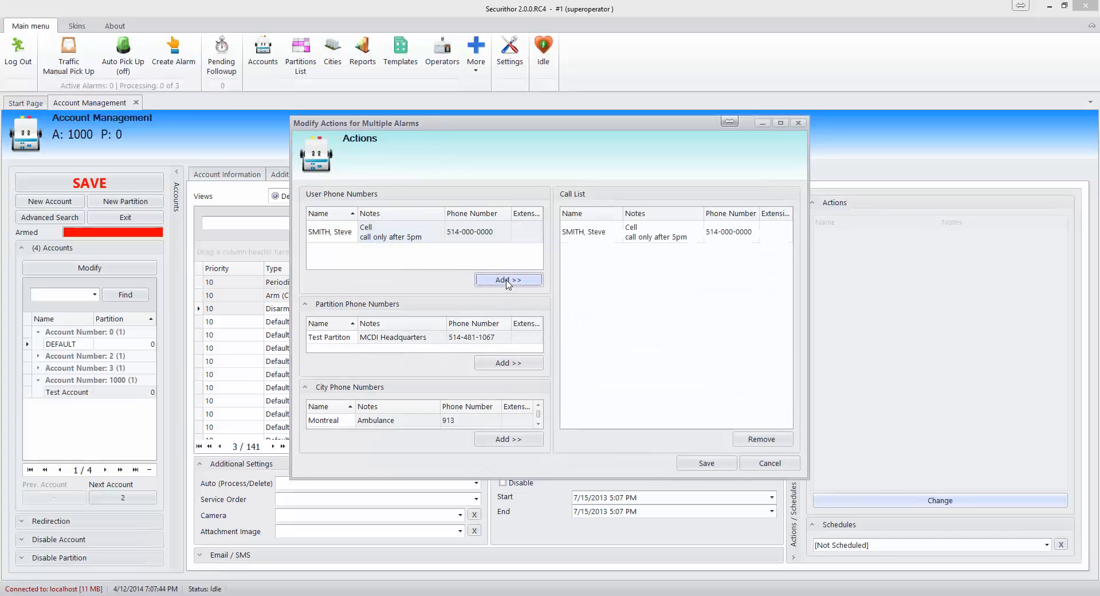
pyautogui.click(506, 362)
pyautogui.click(508, 439)
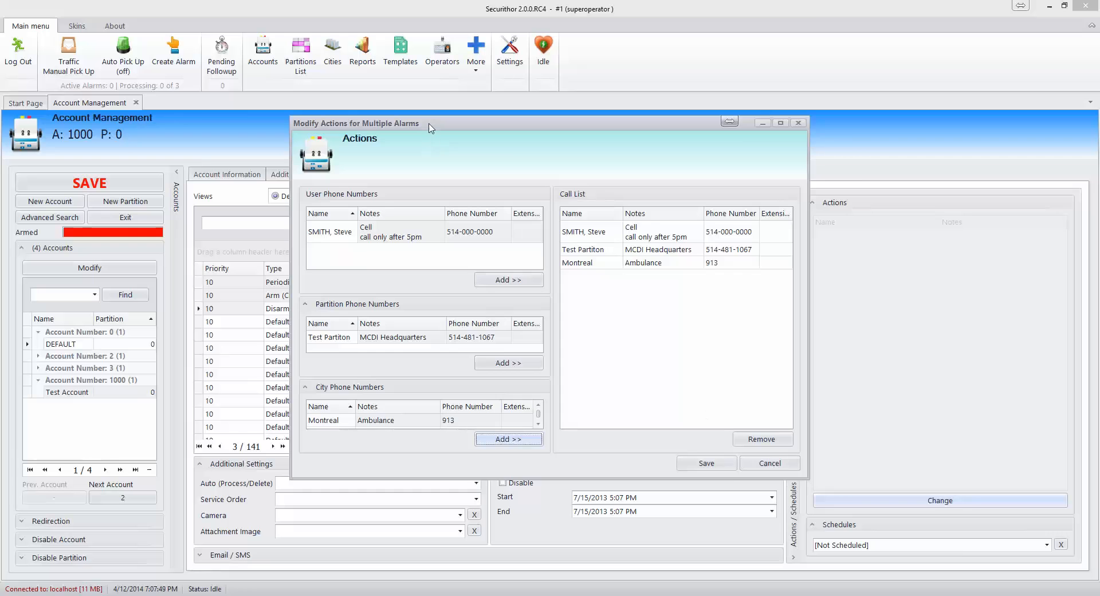
pyautogui.moveTo(429, 123); pyautogui.dragTo(632, 147)
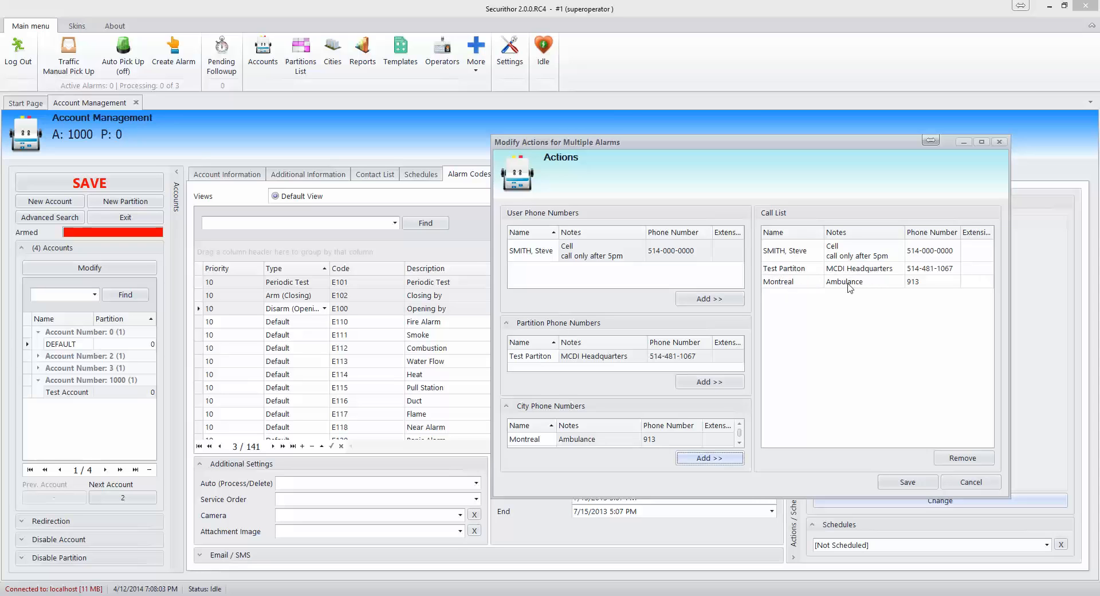
pyautogui.click(907, 483)
# Step: Look through the E100, Periodic Test, Smoke and Water Flow code settings
pyautogui.click(419, 308)
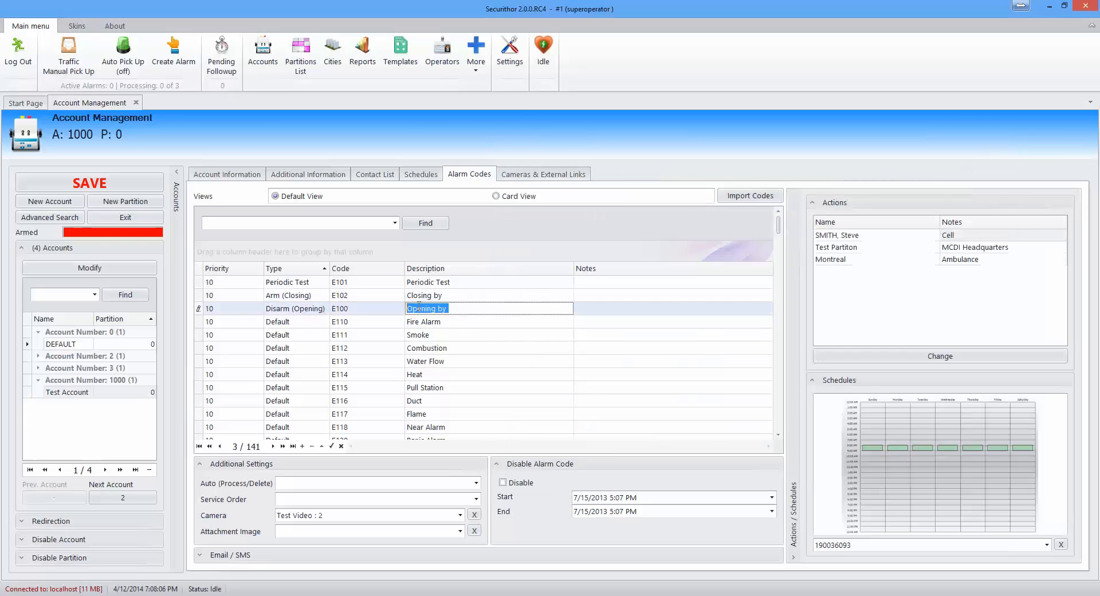
pyautogui.press('Up')
pyautogui.press('Up')
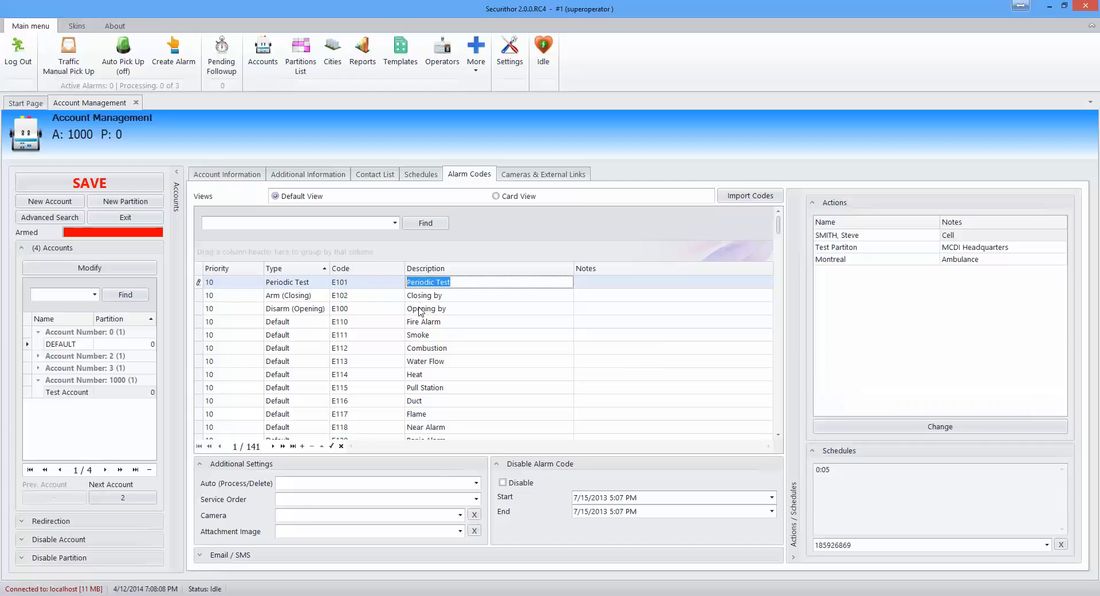
pyautogui.click(421, 309)
pyautogui.click(425, 340)
pyautogui.click(424, 364)
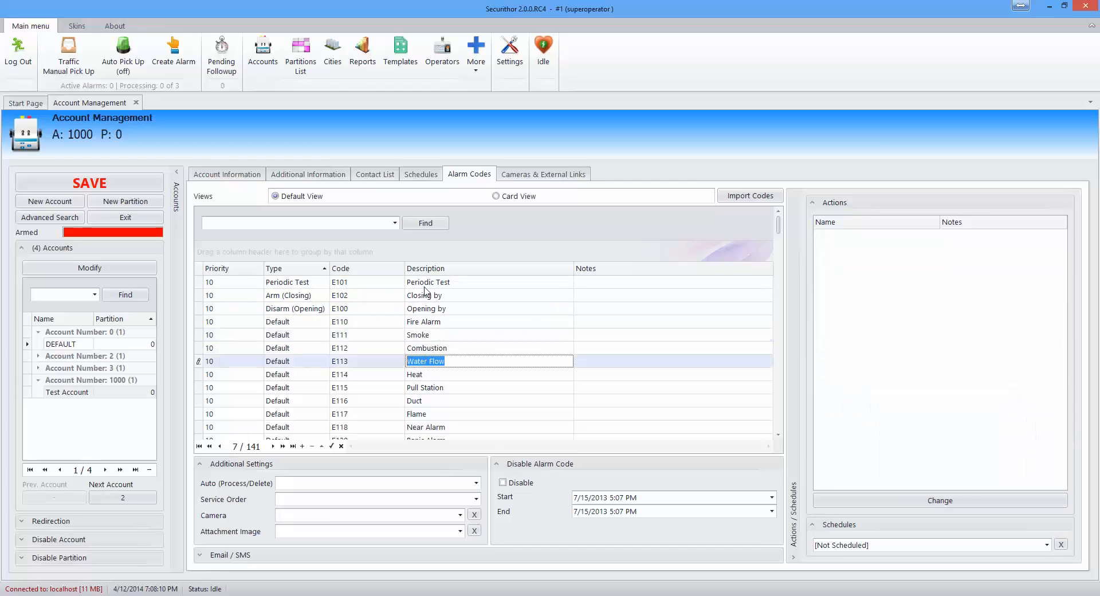
pyautogui.click(425, 286)
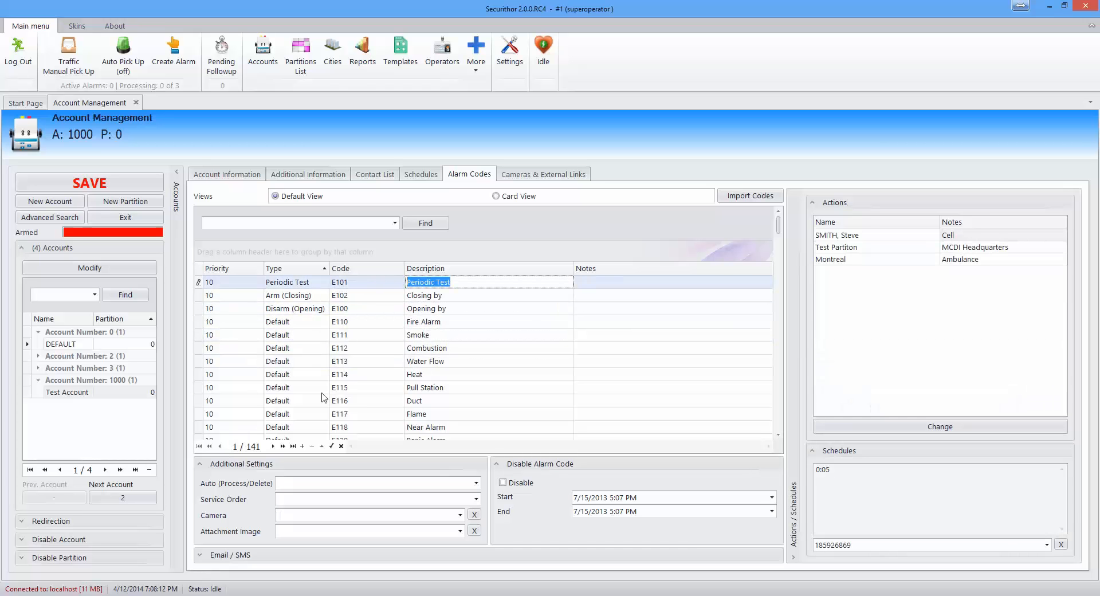
# Step: Drag the E115 Pull Station row above E112 Combustion, right after E111 Smoke
pyautogui.click(277, 389)
pyautogui.click(220, 387)
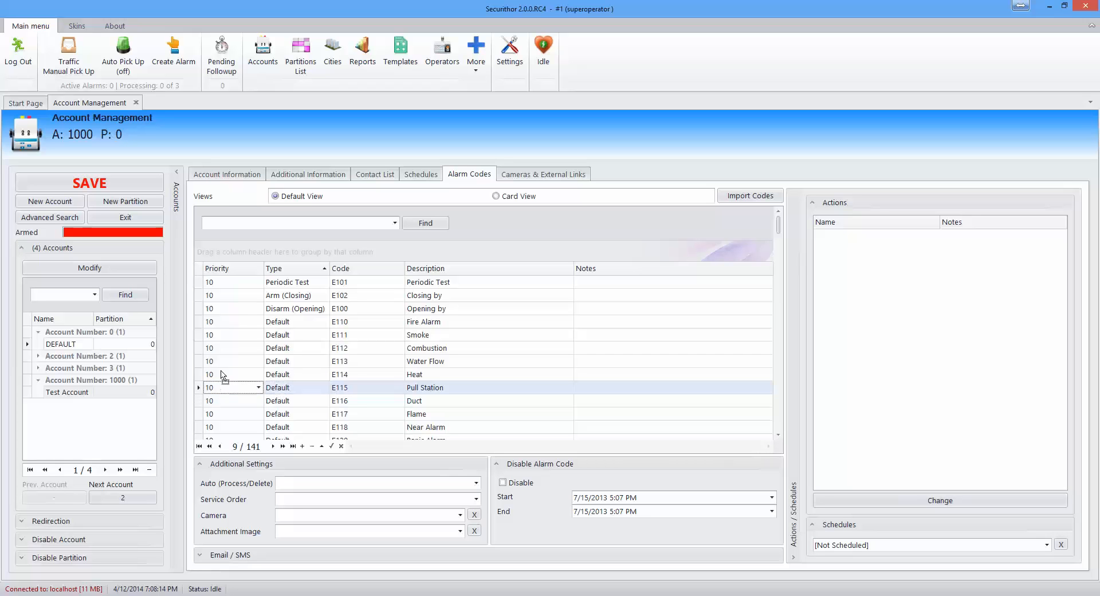
pyautogui.moveTo(224, 341); pyautogui.dragTo(224, 346)
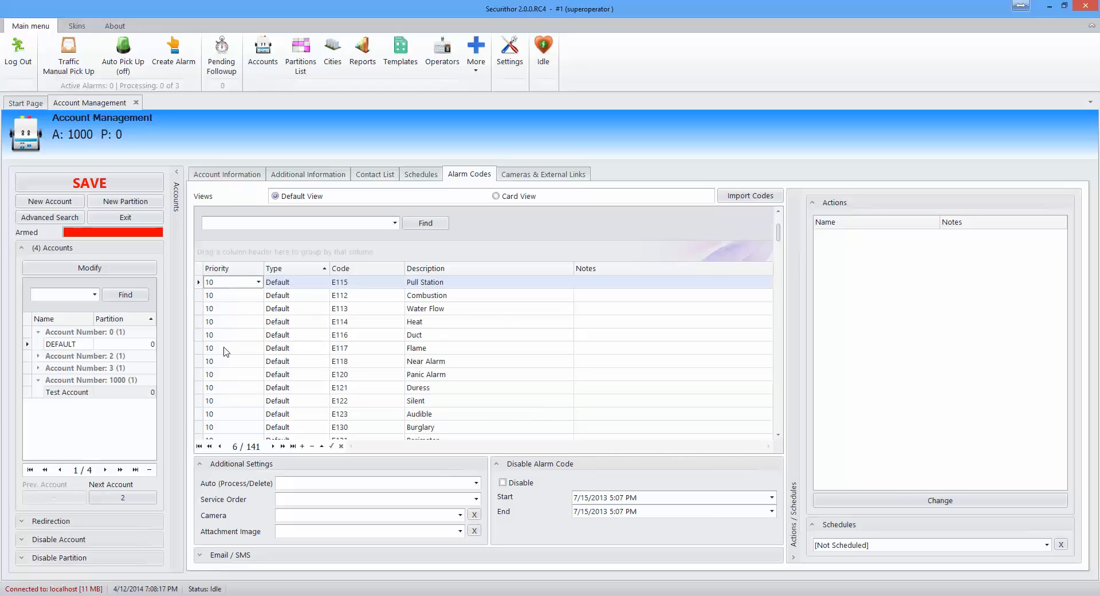
pyautogui.click(228, 346)
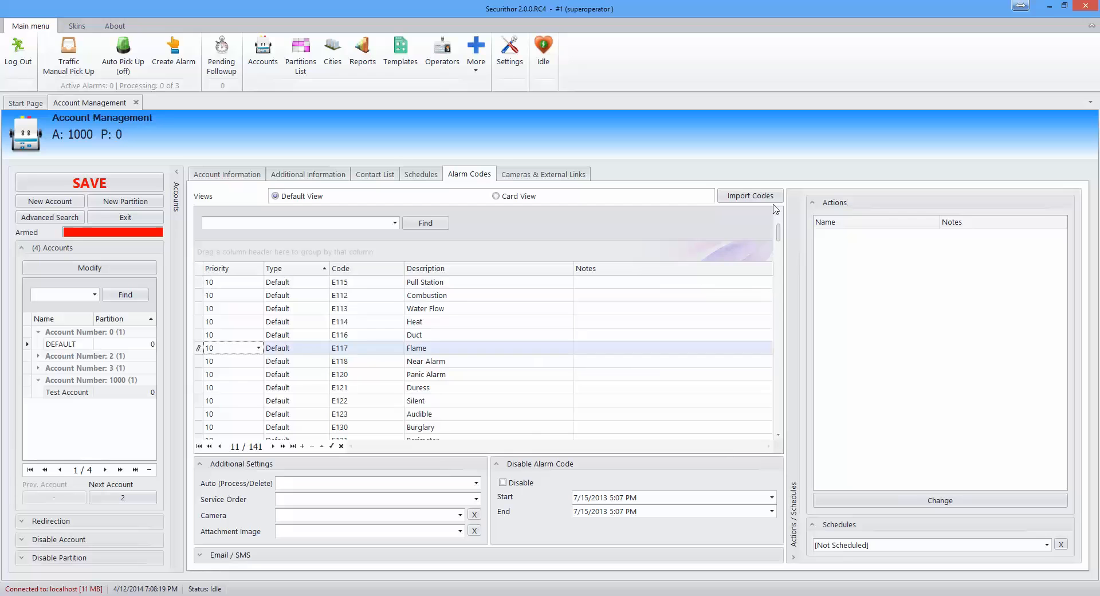
pyautogui.moveTo(778, 228); pyautogui.dragTo(779, 219)
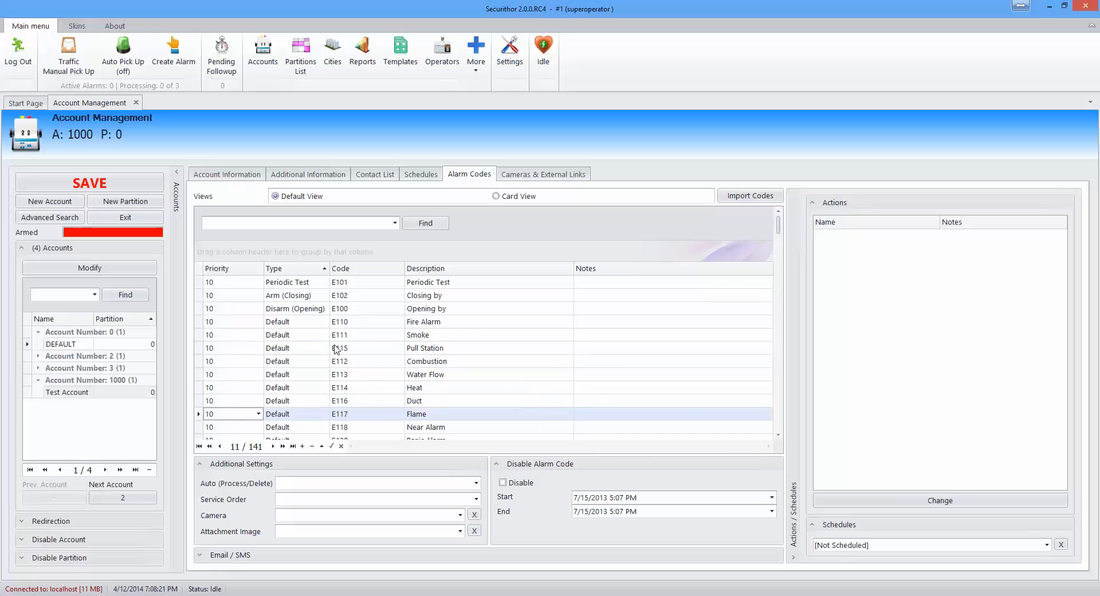
pyautogui.click(361, 349)
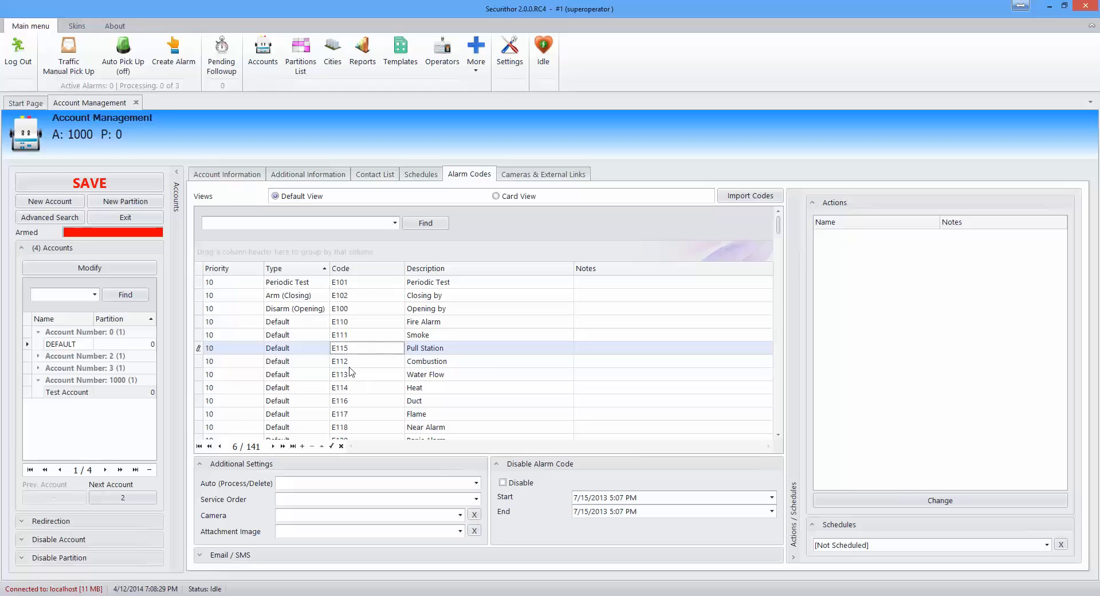
# Step: Set the Combustion row's Code to E11#### and expand the Email / SMS panel below the grid
pyautogui.click(355, 378)
pyautogui.click(350, 362)
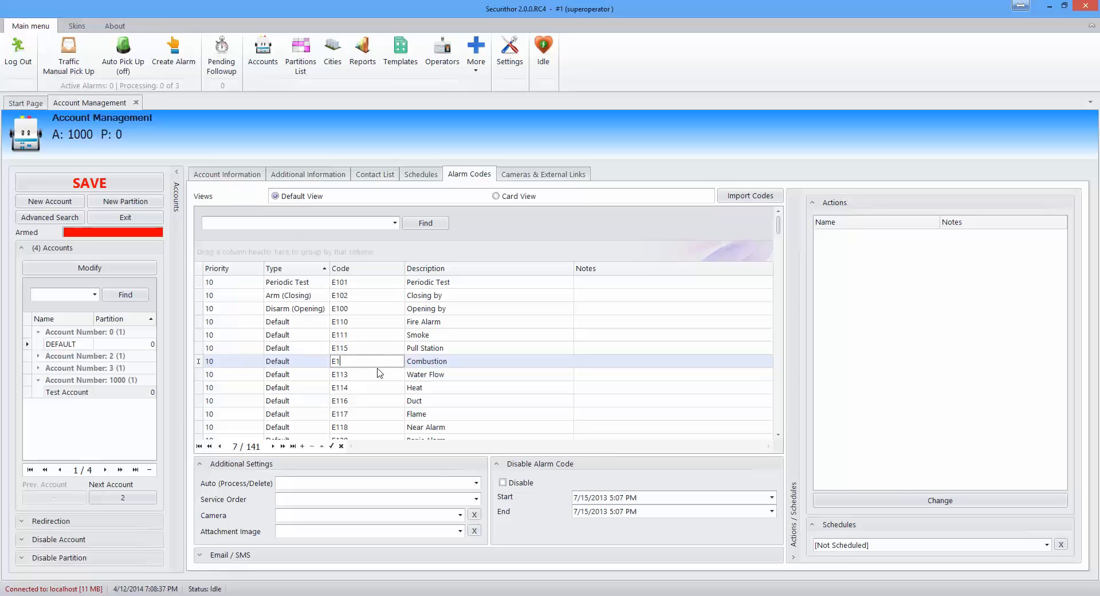
pyautogui.write('1####')
pyautogui.click(367, 374)
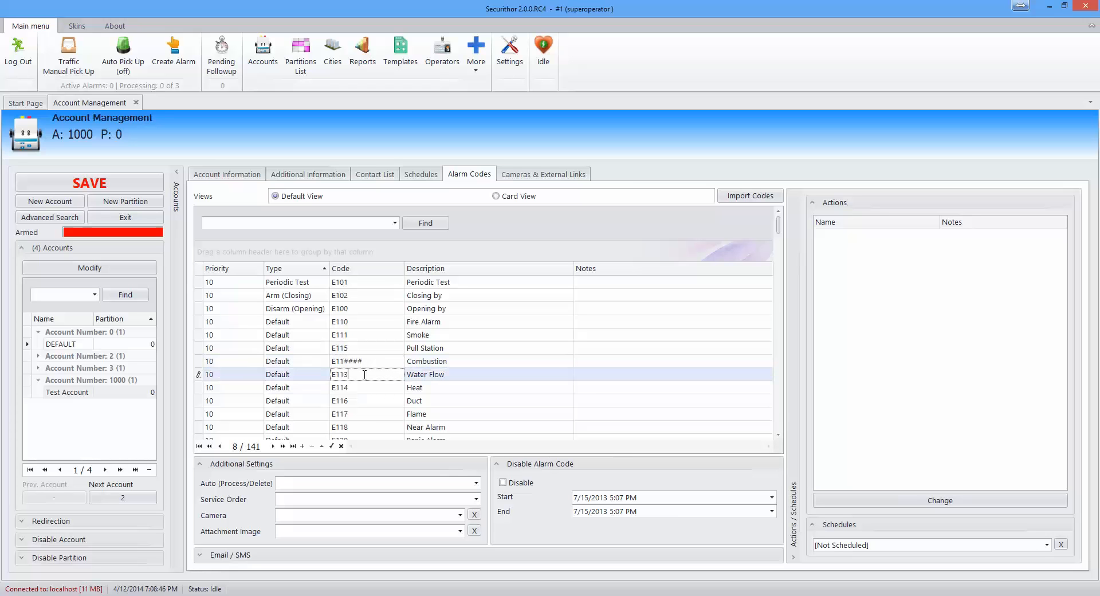
pyautogui.click(345, 351)
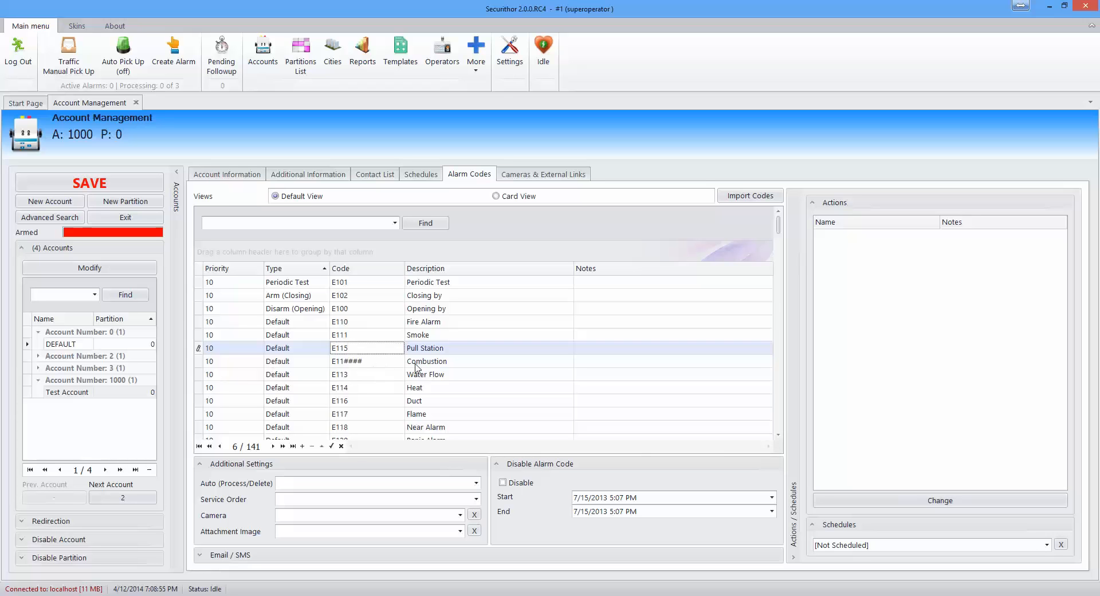
pyautogui.click(372, 378)
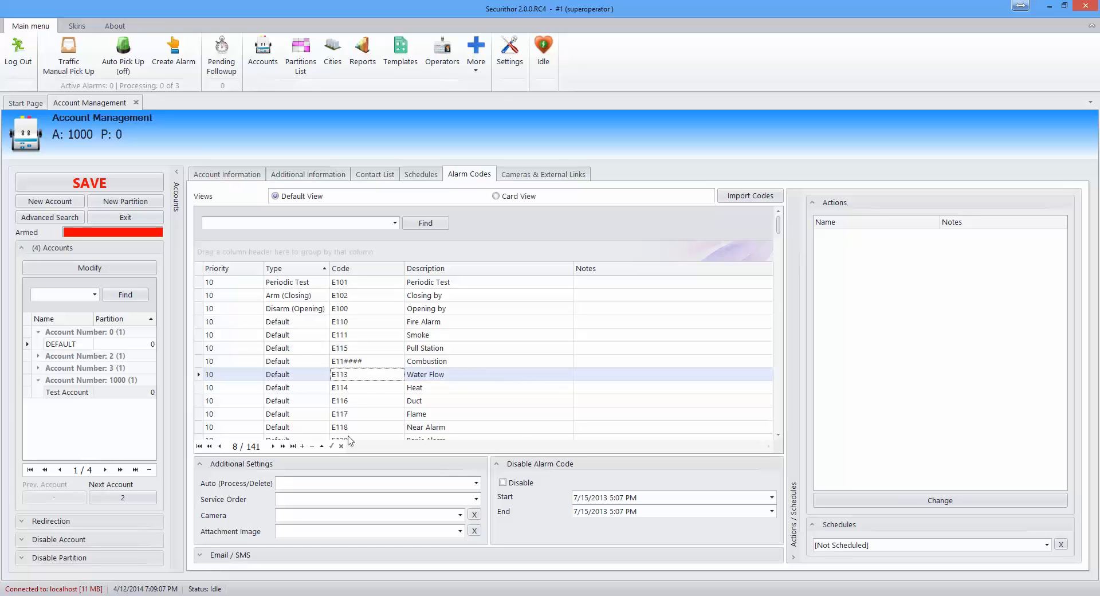
pyautogui.click(351, 363)
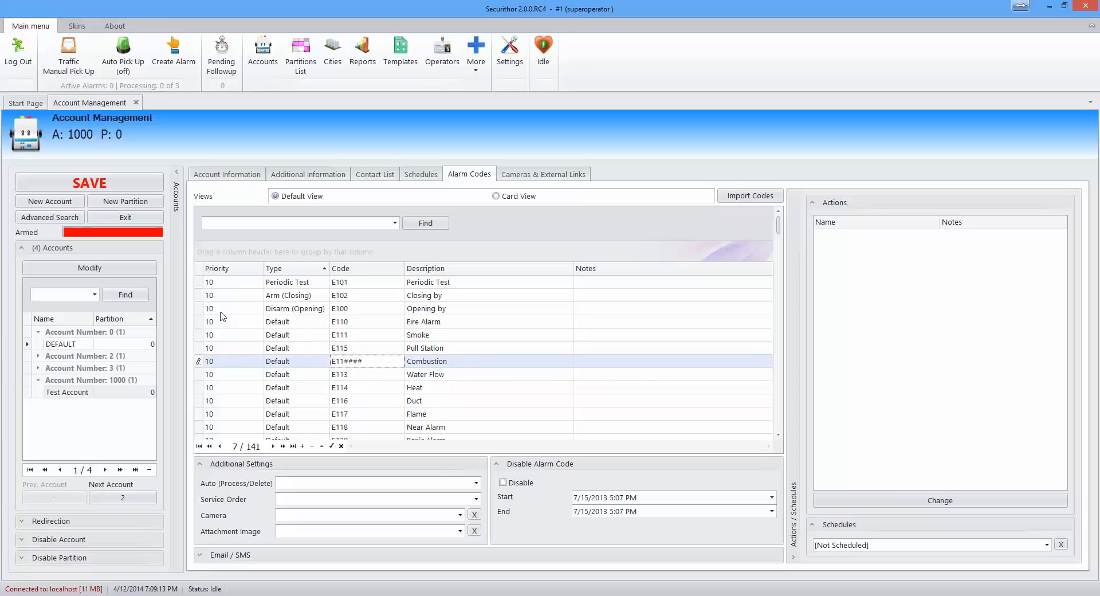
pyautogui.click(201, 555)
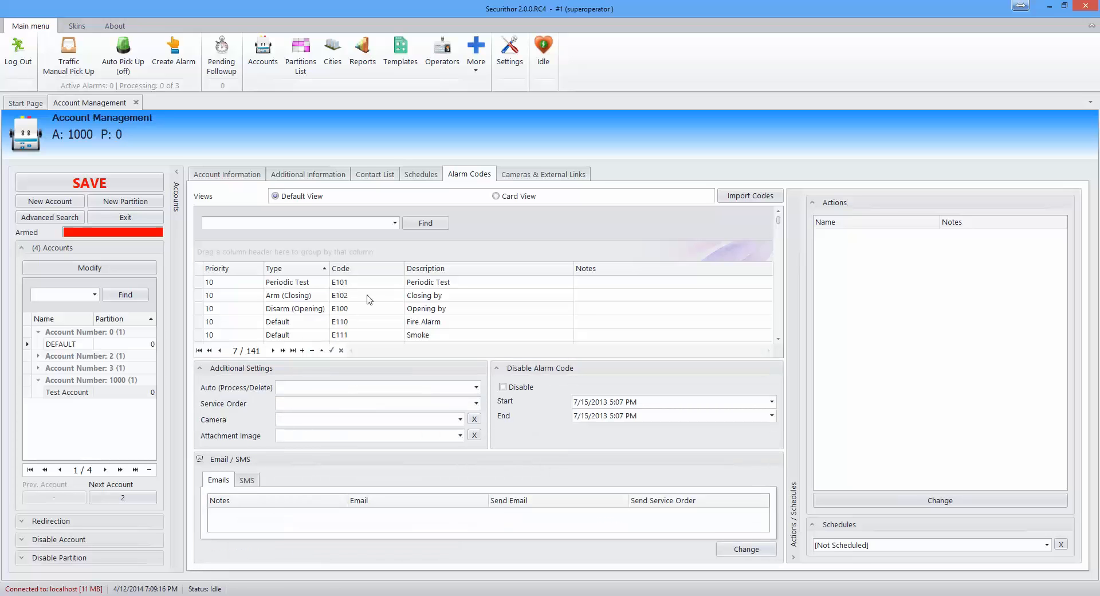
# Step: Select the Periodic Test, Arm (Closing) and Disarm (Opening) alarm code rows together
pyautogui.click(297, 312)
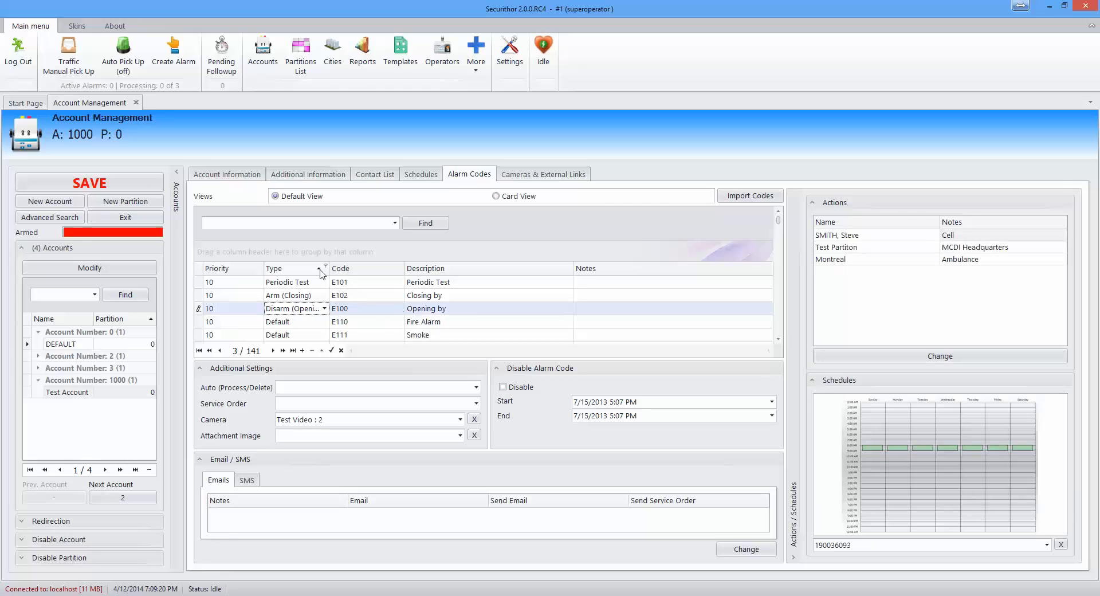
pyautogui.click(354, 296)
pyautogui.click(355, 283)
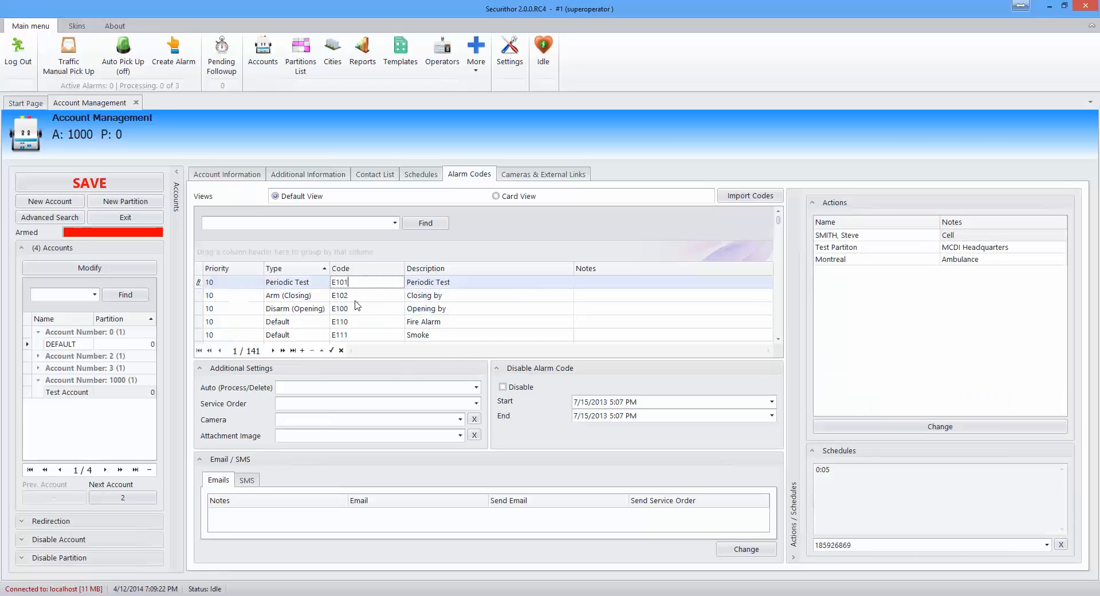
pyautogui.click(355, 309)
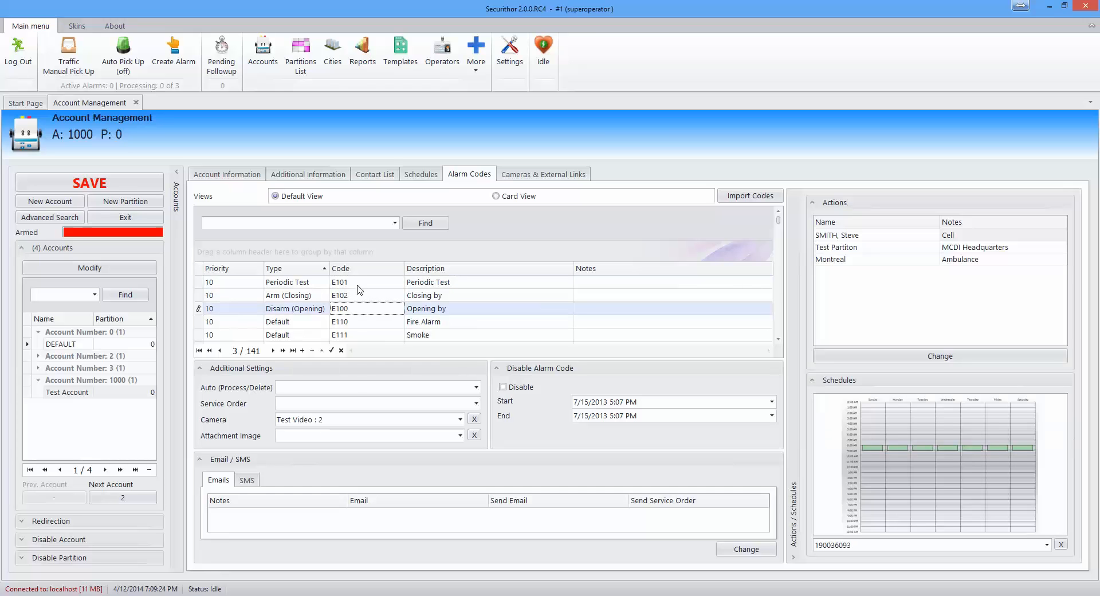
pyautogui.keyDown('shift'); pyautogui.click(357, 284); pyautogui.keyUp('shift')
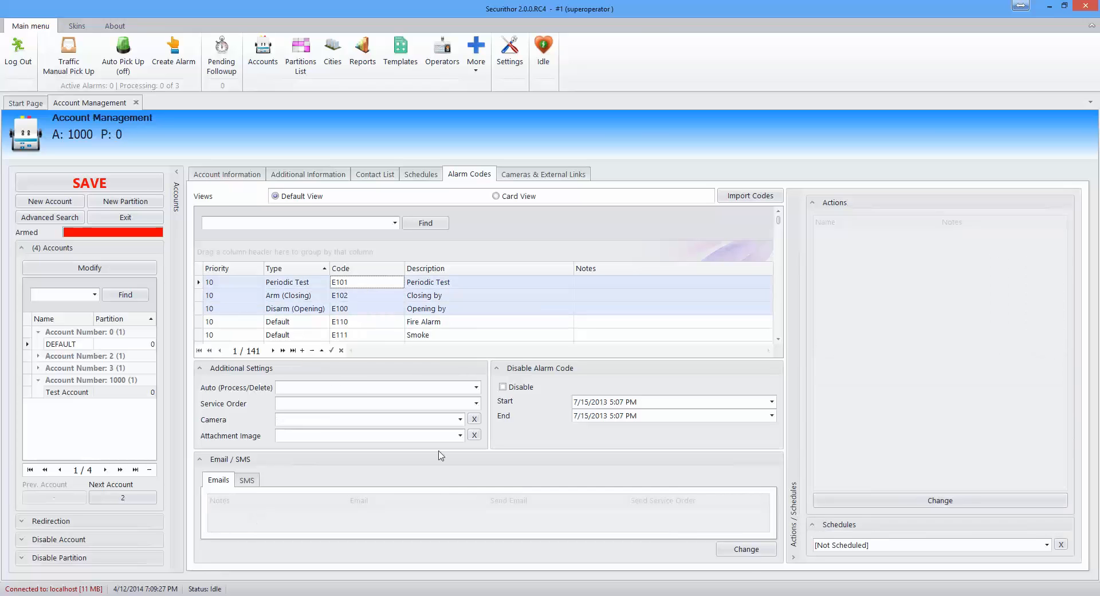
# Step: Add the test contact's e-mail to those codes as a To: recipient and save
pyautogui.click(753, 552)
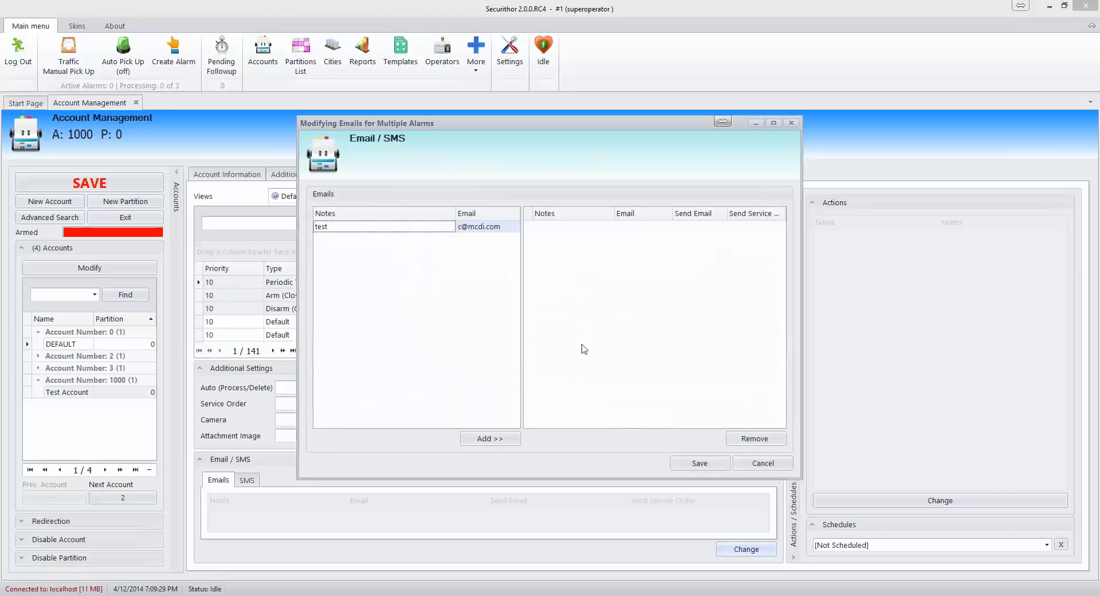
pyautogui.click(491, 440)
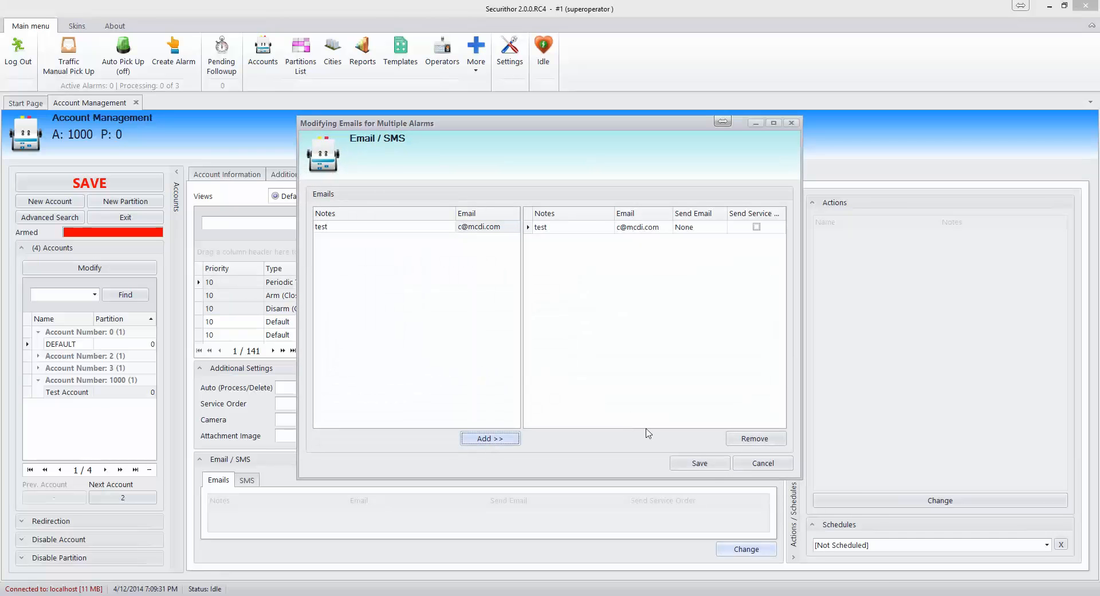
pyautogui.click(707, 470)
pyautogui.click(711, 229)
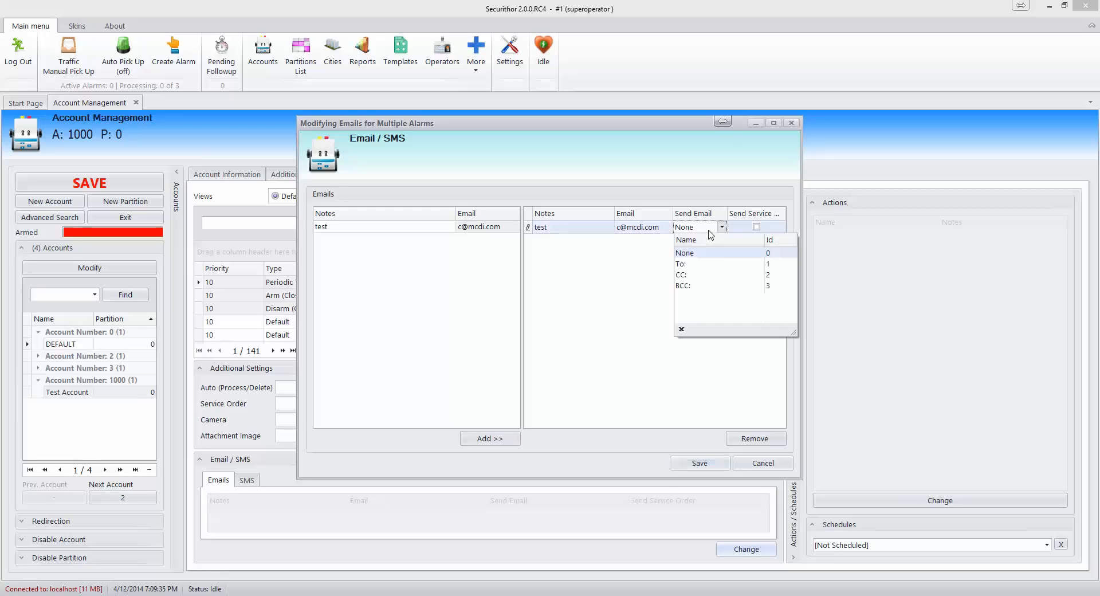
pyautogui.click(712, 269)
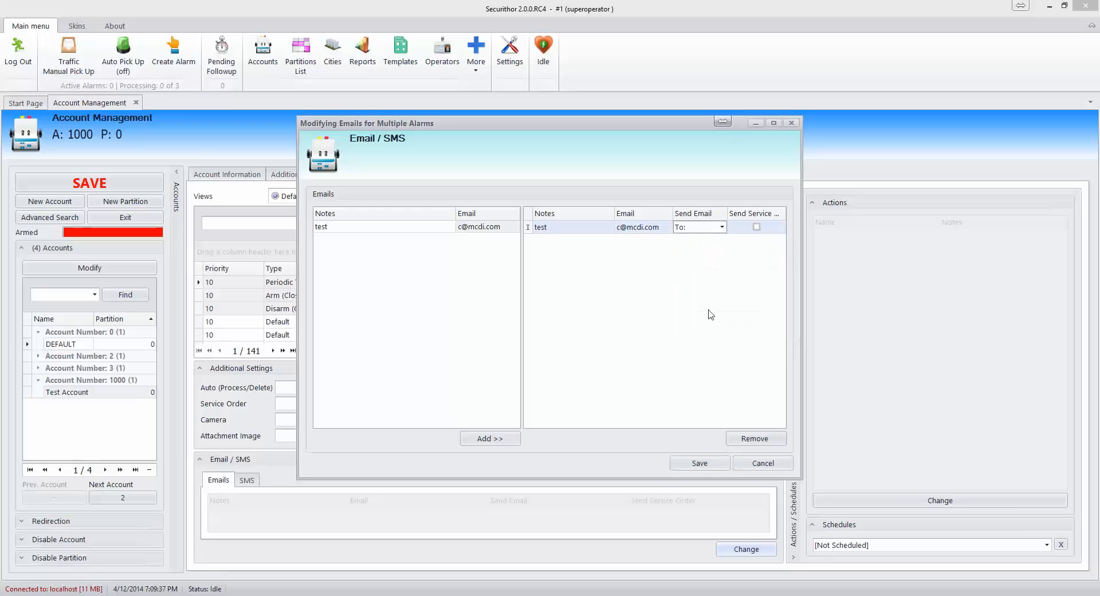
pyautogui.click(717, 461)
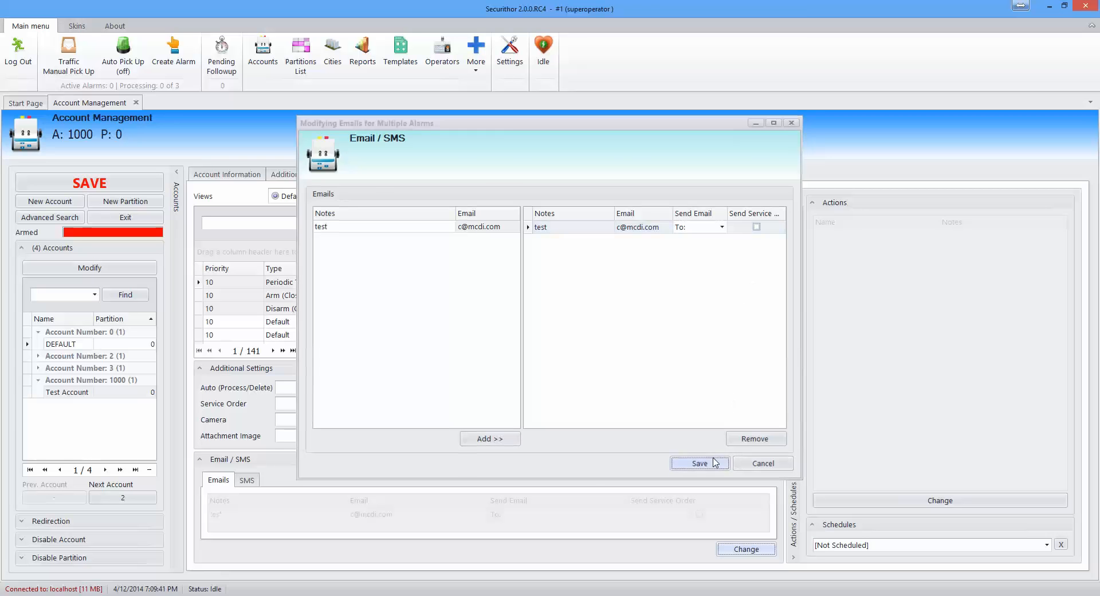
pyautogui.click(348, 325)
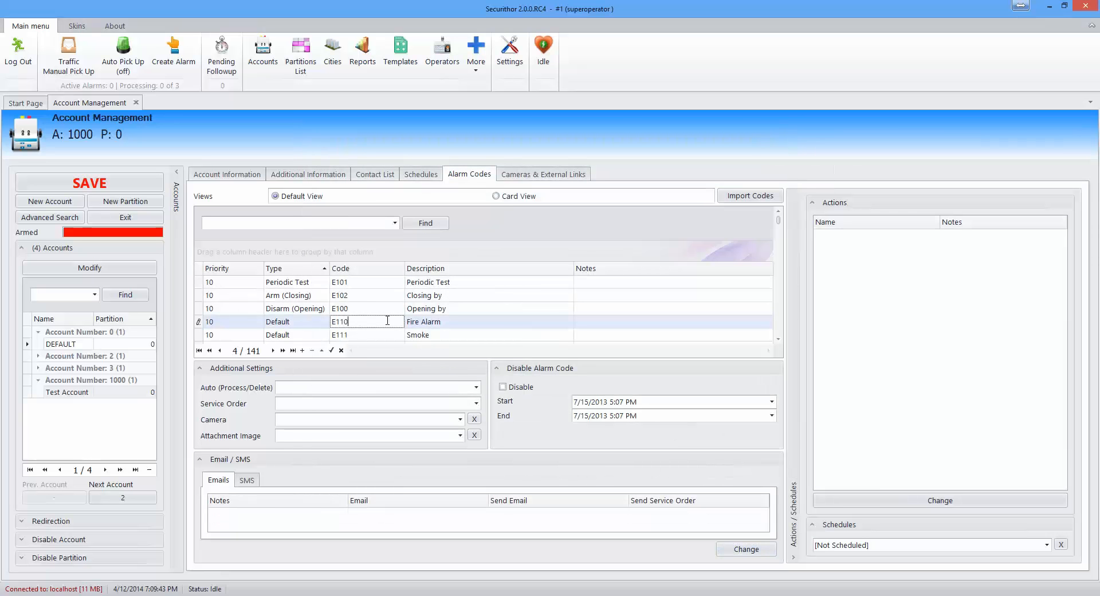
# Step: Compare the Opening, Closing and Fire Alarm codes' e-mail recipients, then bring up Securithor Settings
pyautogui.click(368, 309)
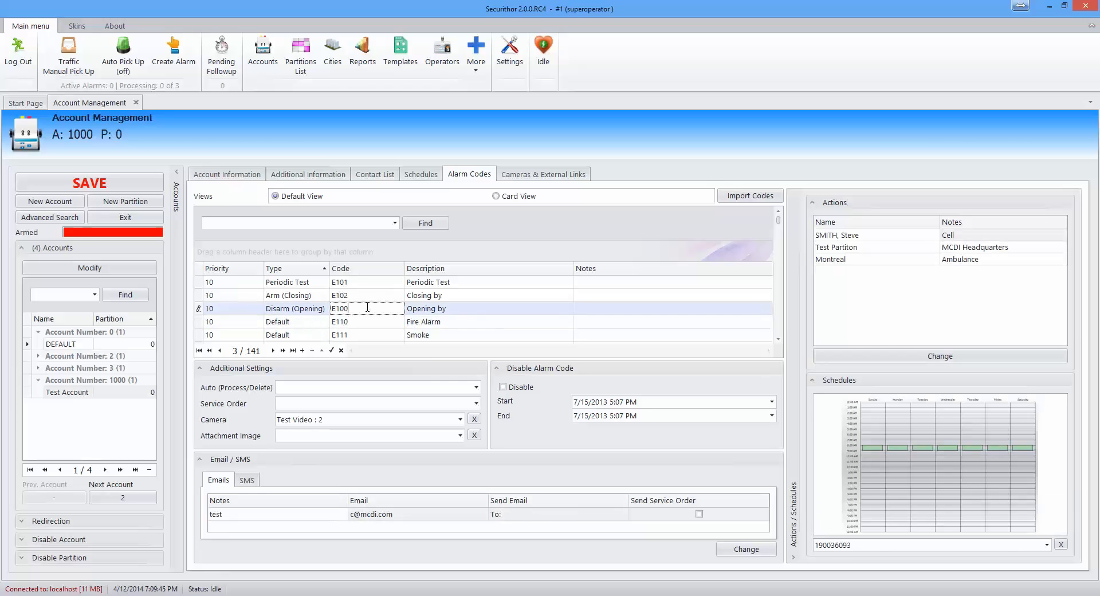
pyautogui.click(367, 296)
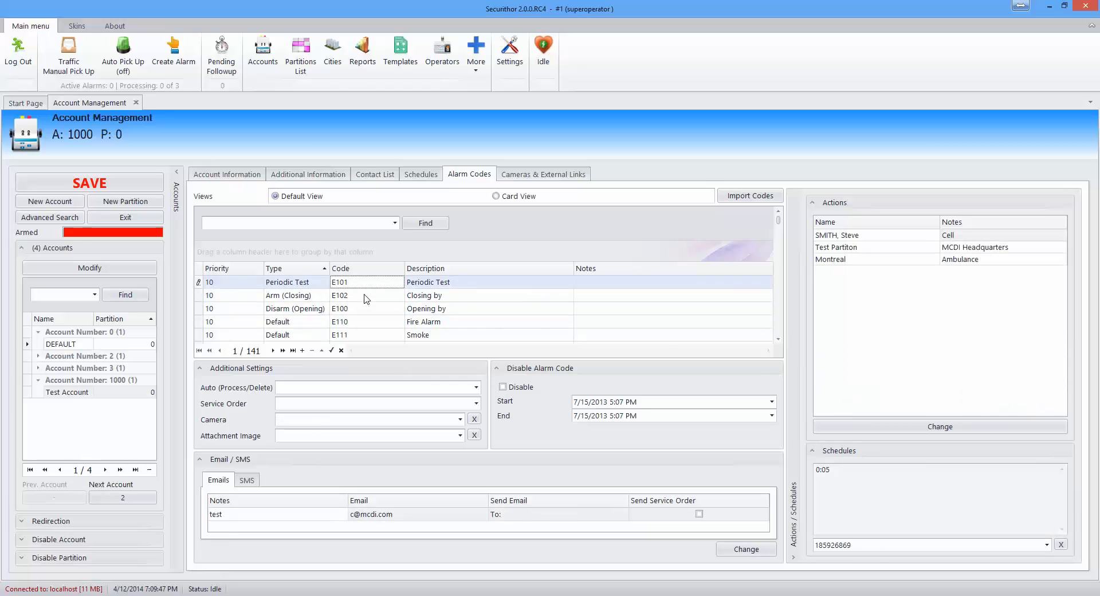
pyautogui.click(366, 310)
pyautogui.click(368, 322)
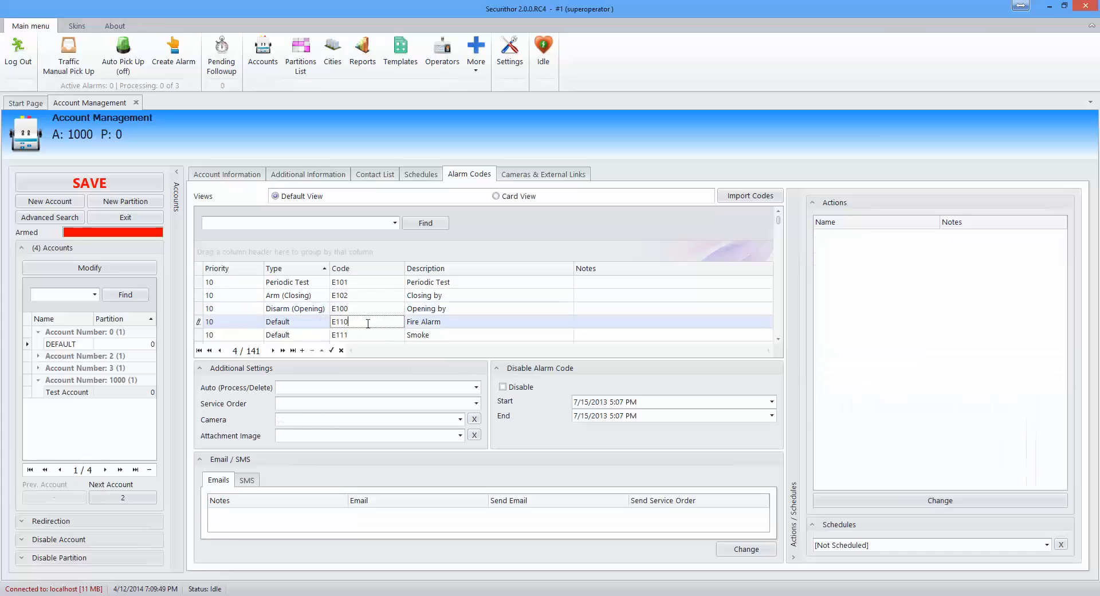
pyautogui.click(368, 308)
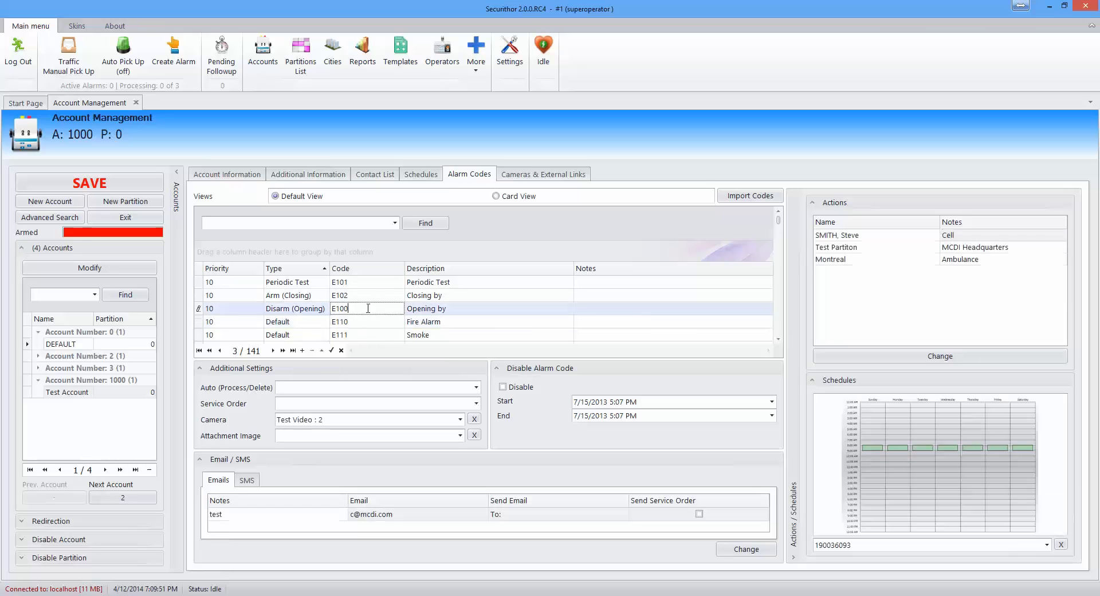
pyautogui.click(510, 52)
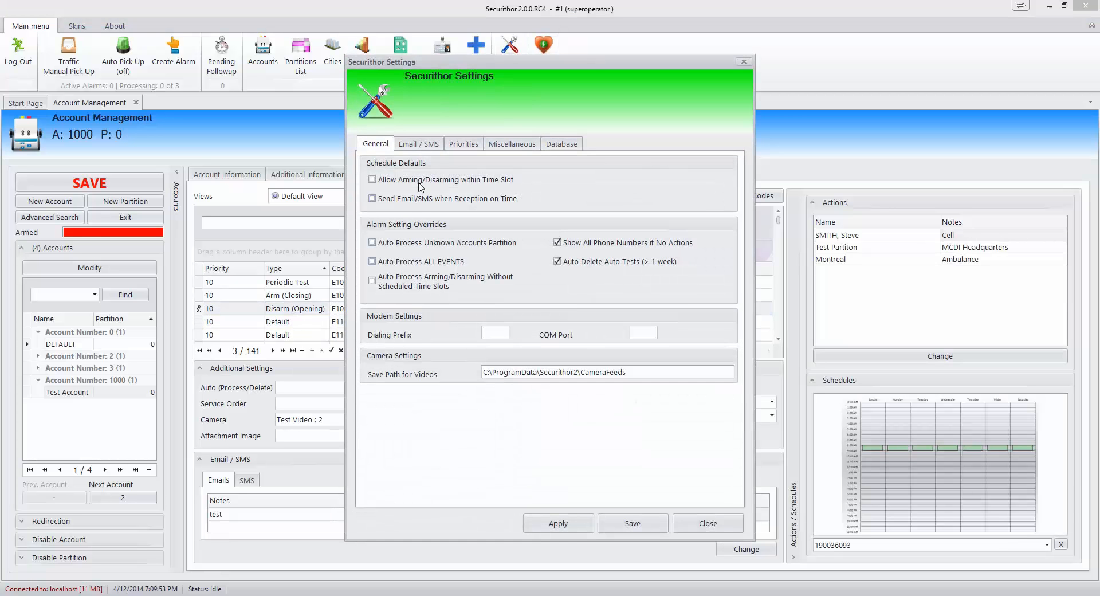
# Step: View the e-mail/SMS settings, close Settings, and save account 1000 from the E100 code row
pyautogui.click(420, 143)
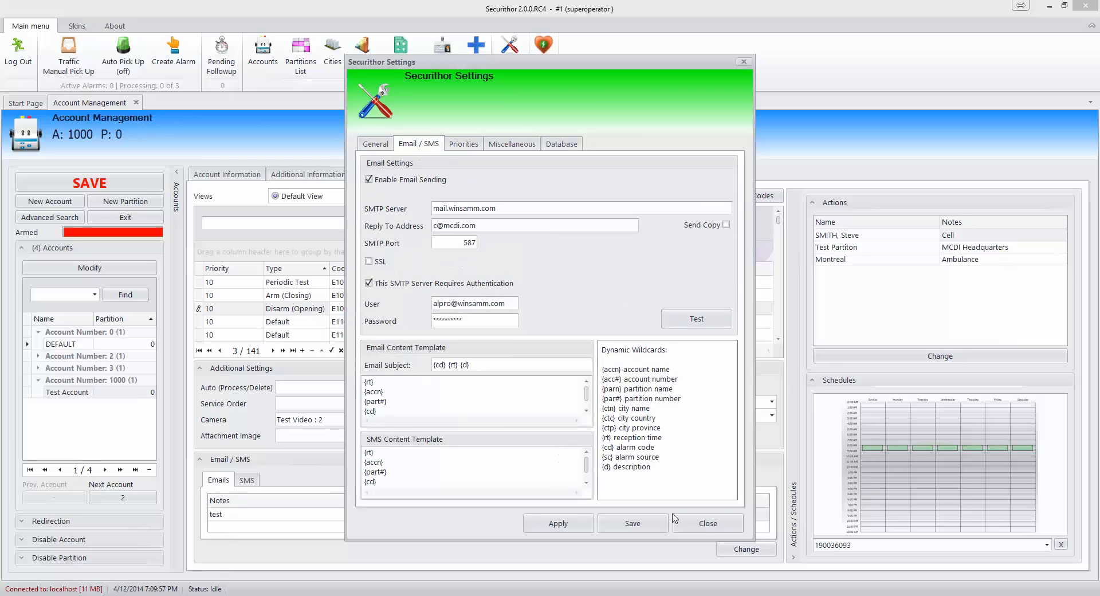
pyautogui.click(705, 524)
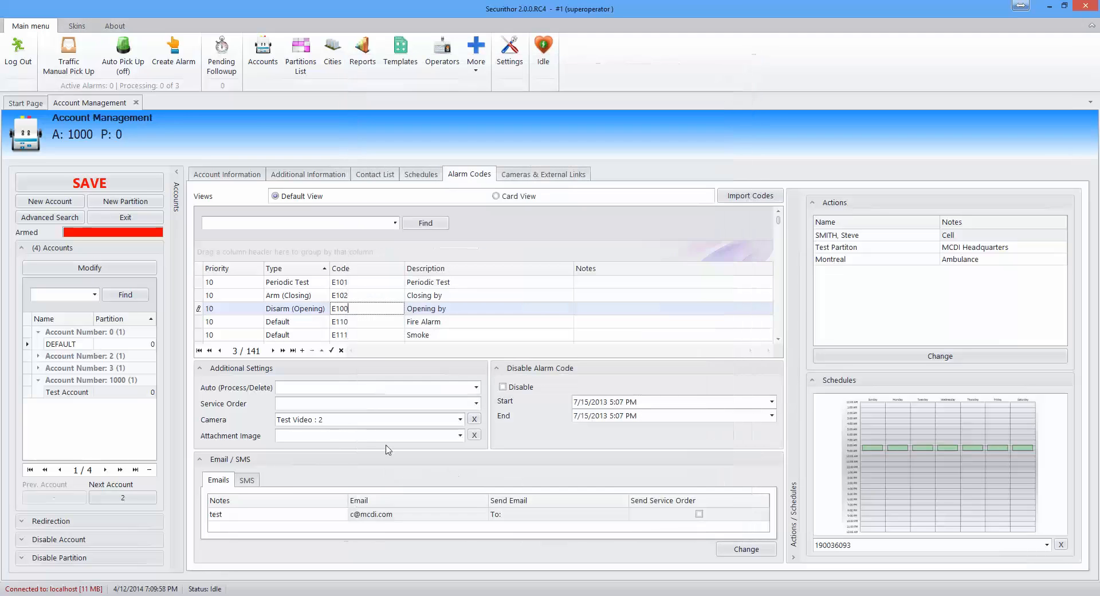
pyautogui.click(344, 309)
pyautogui.click(125, 185)
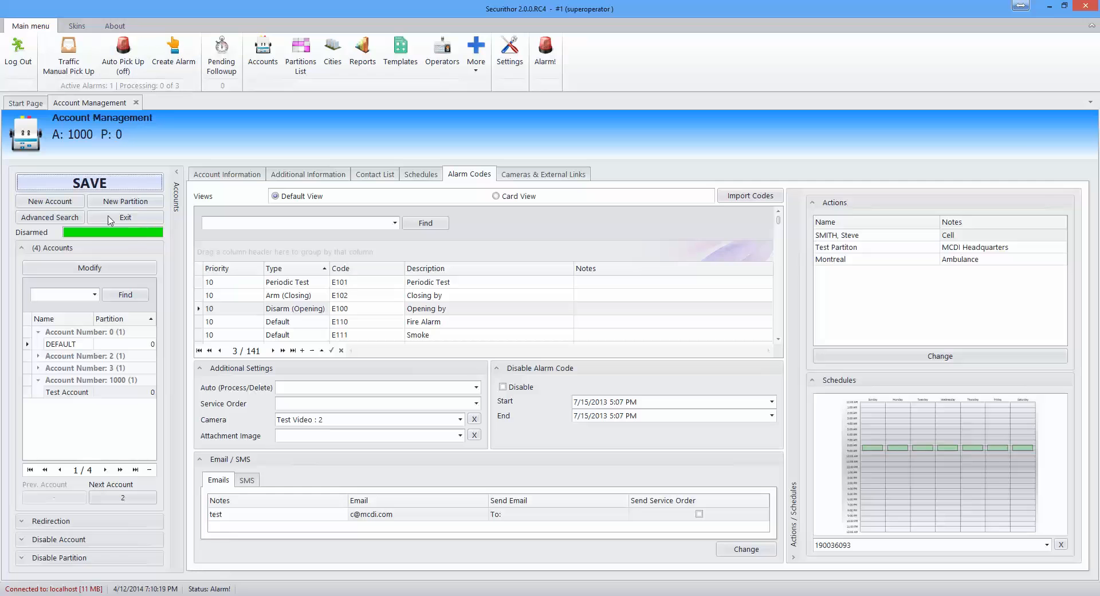
# Step: Open Traffic and widen the Description column so event 162's 'Missed Periodic Test Detected' reads fully
pyautogui.click(76, 68)
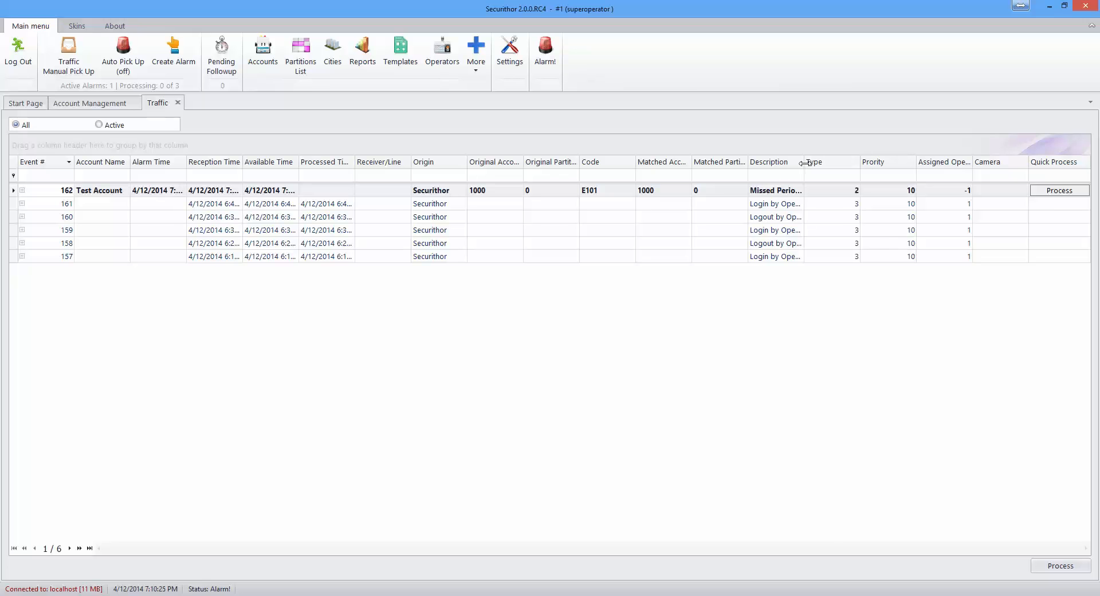
pyautogui.moveTo(804, 162); pyautogui.dragTo(867, 163)
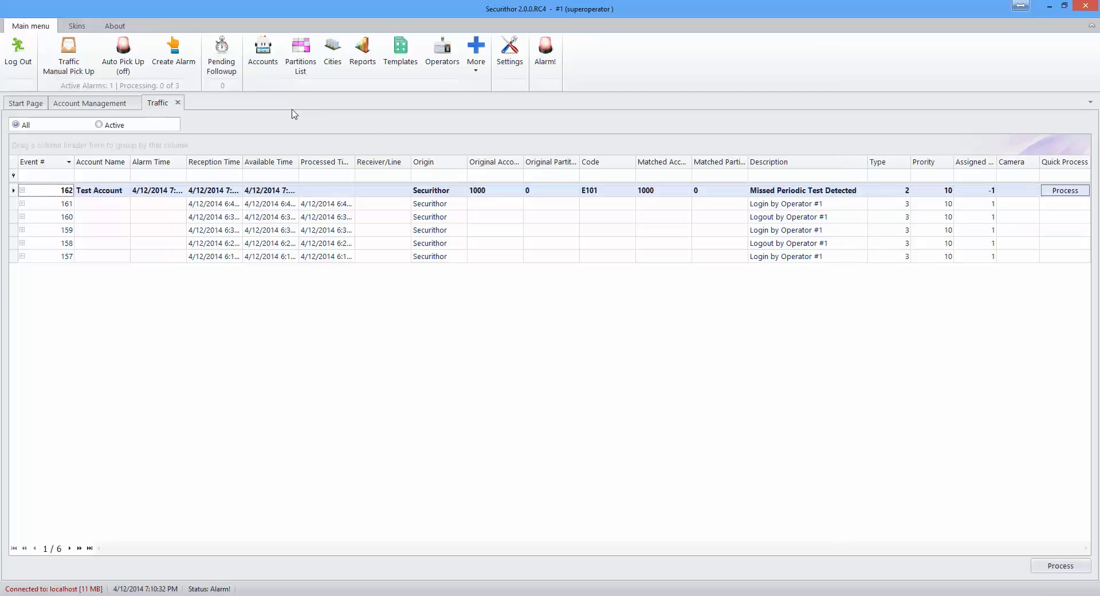
pyautogui.click(475, 70)
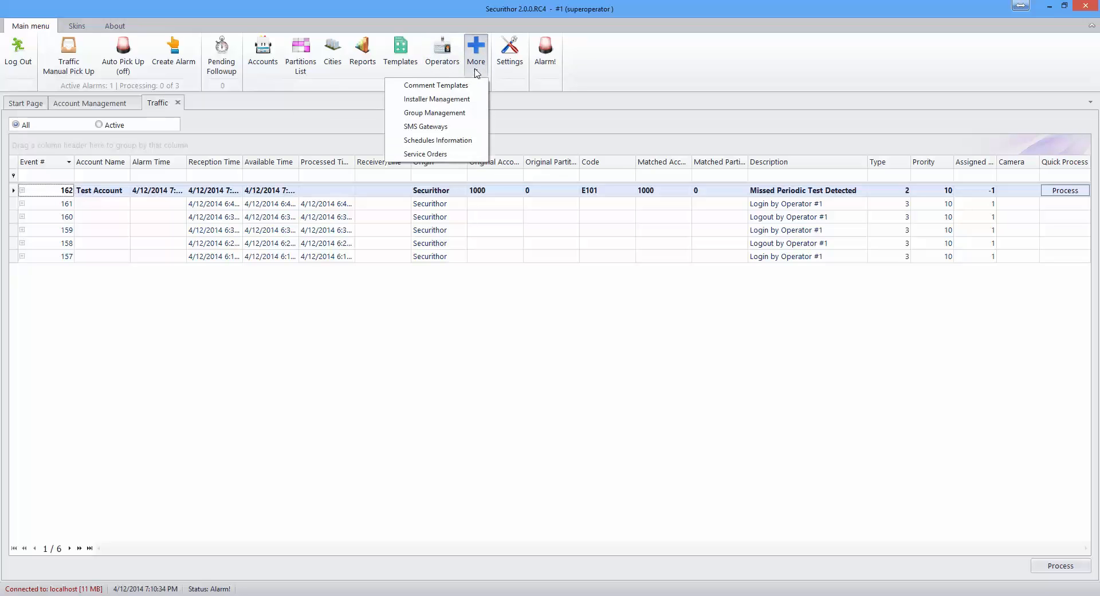
# Step: Review Schedules Information for Arm, Periodic Test, Guard Round and Disarm, then close that tab
pyautogui.click(468, 140)
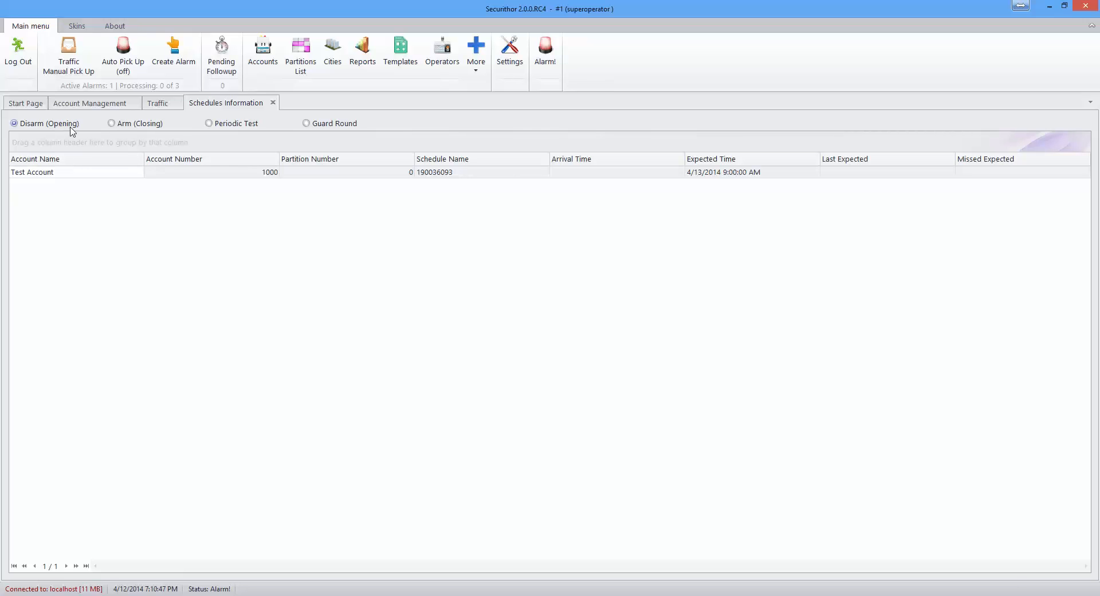
pyautogui.click(120, 126)
pyautogui.click(244, 124)
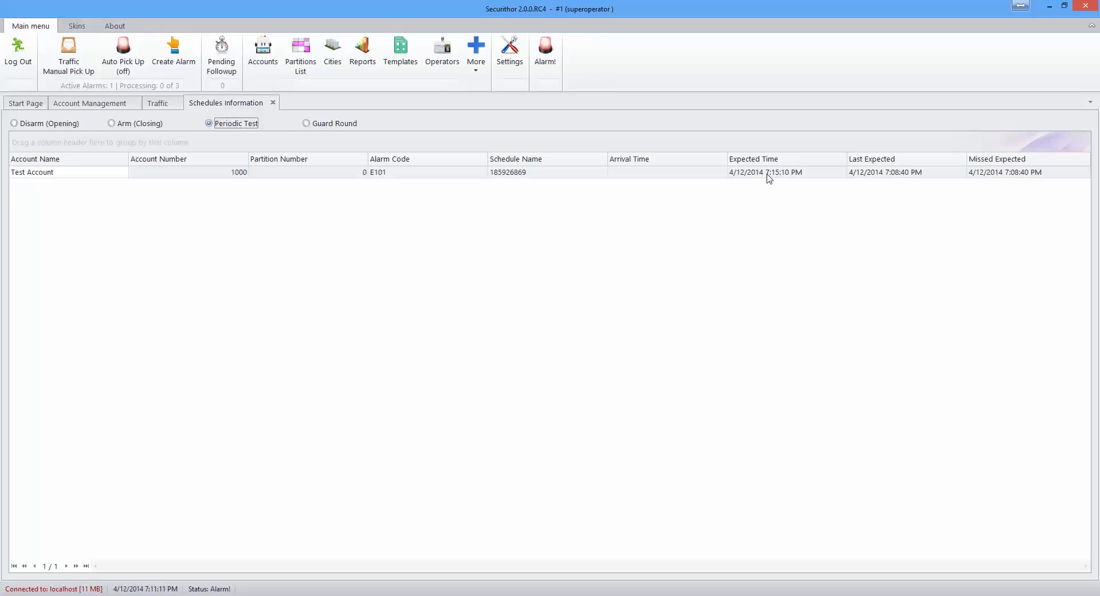
pyautogui.click(328, 127)
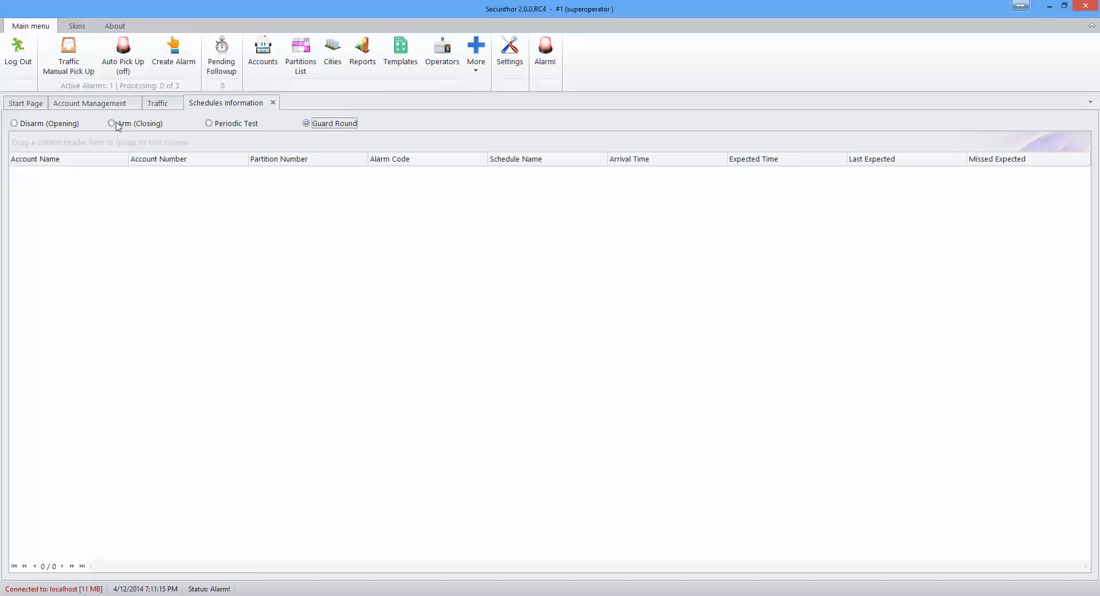
pyautogui.click(36, 126)
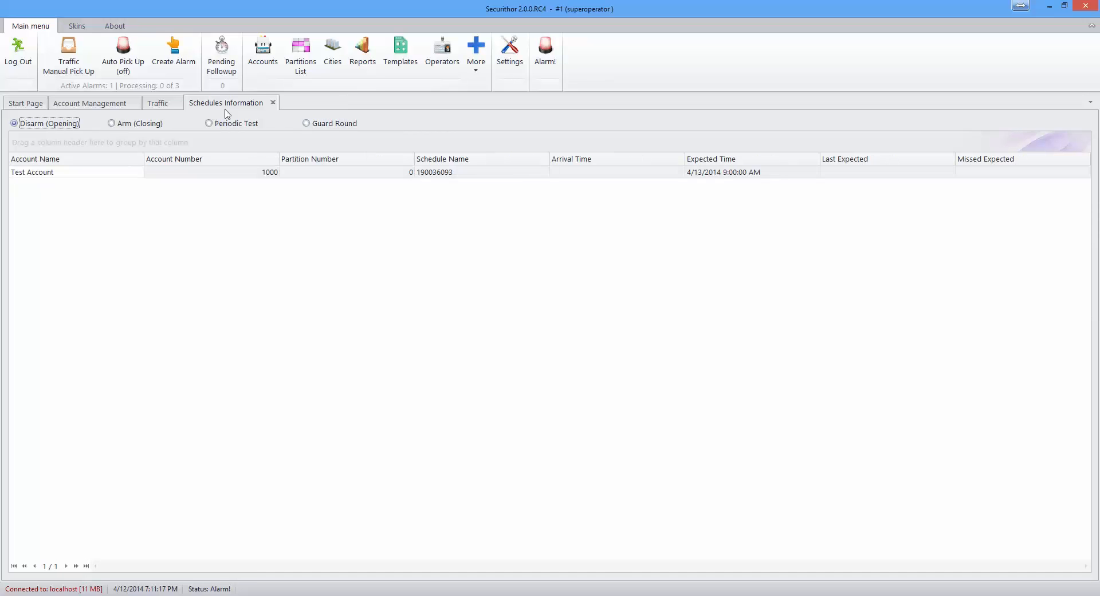
pyautogui.click(273, 102)
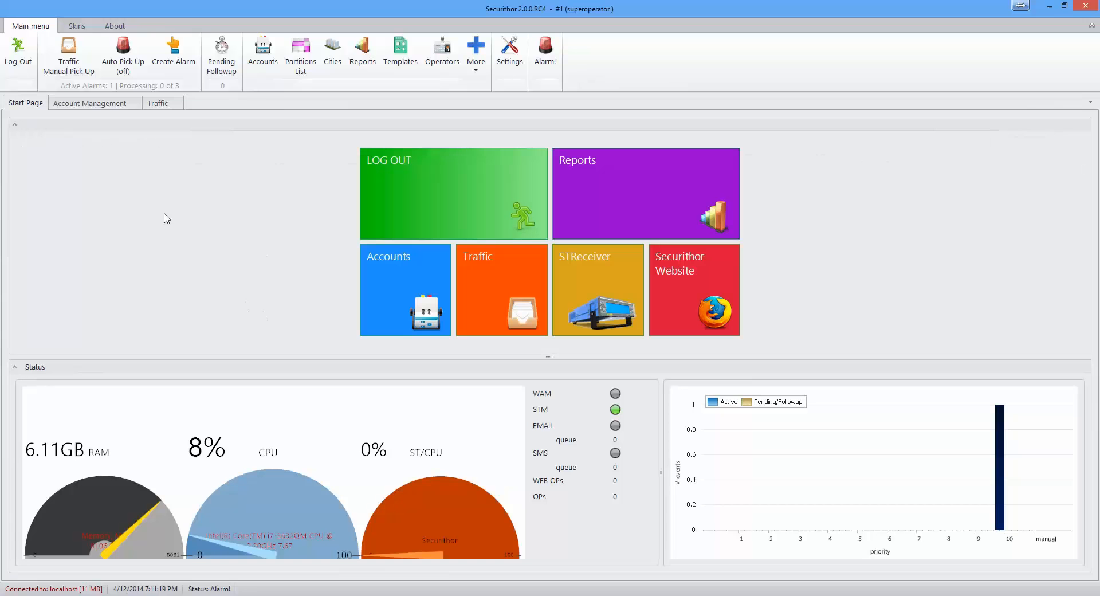
# Step: Switch to Account Management, then back to the Traffic list showing unprocessed event 162
pyautogui.click(94, 105)
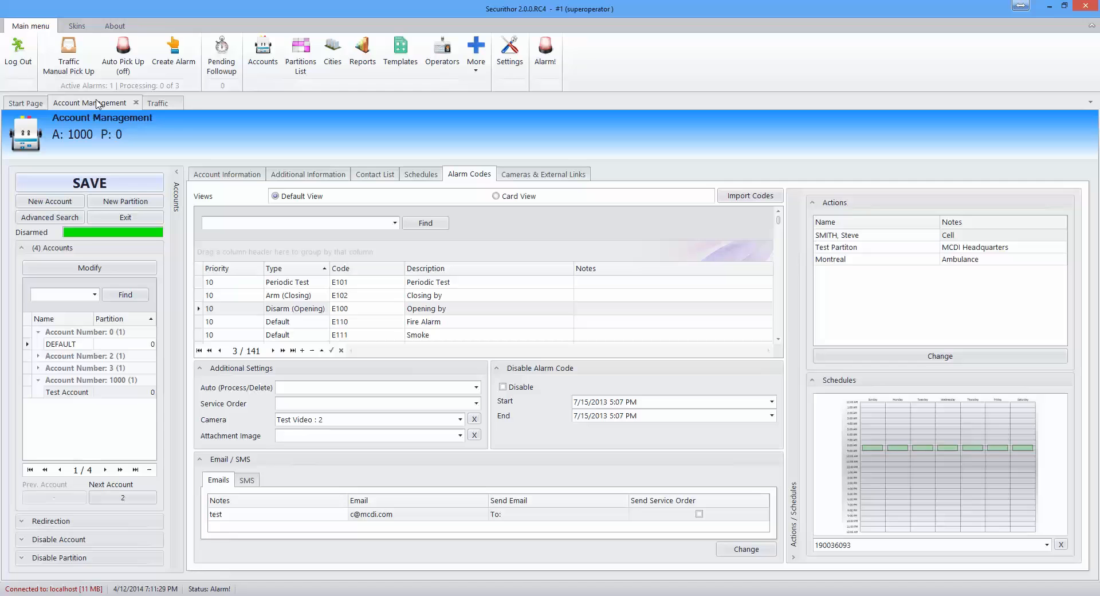
pyautogui.click(157, 104)
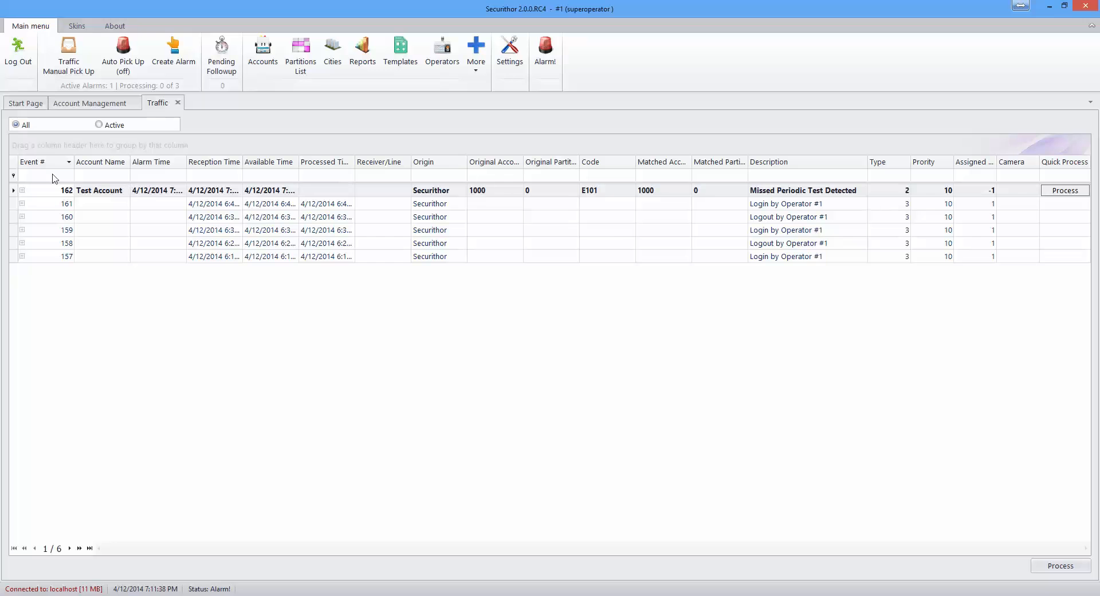
# Step: Try Traffic filters (account 1000, Active/All, code E1), then quick-process event 162 E101
pyautogui.click(644, 175)
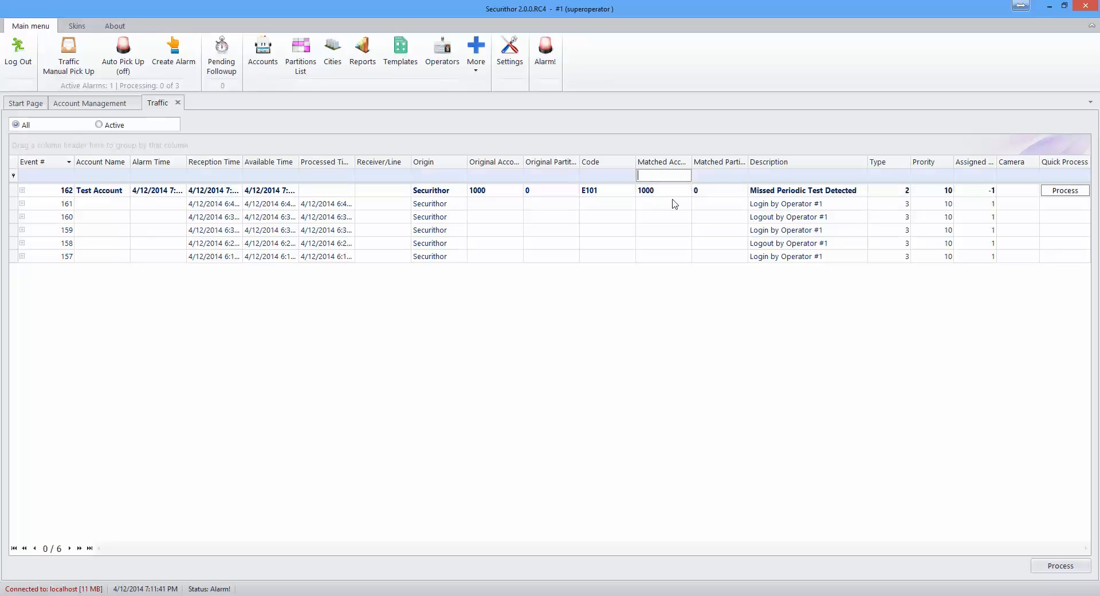
pyautogui.write('1000')
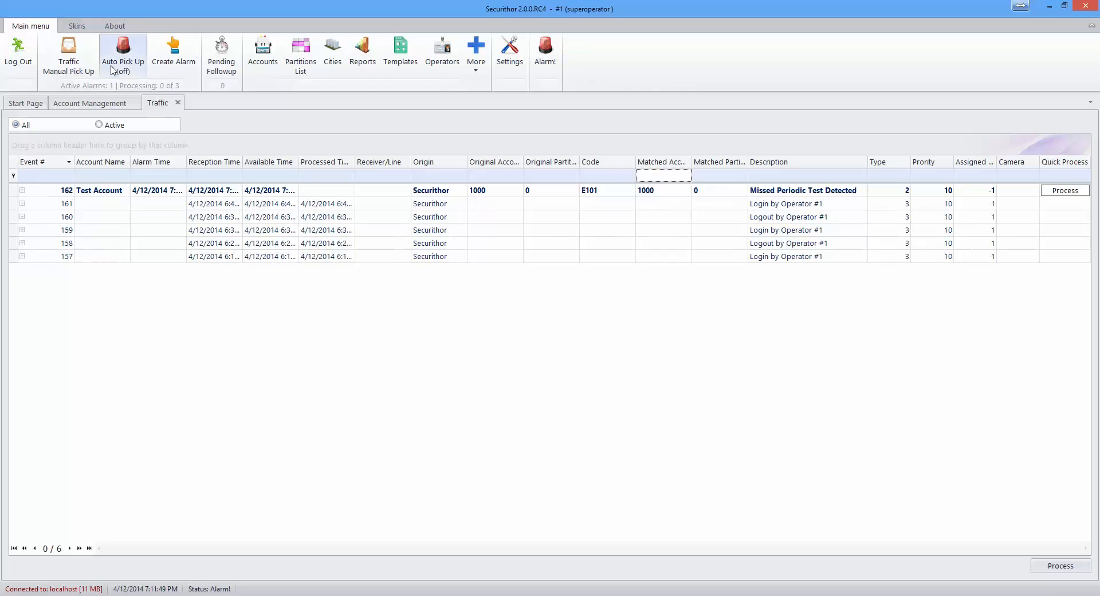
pyautogui.click(99, 124)
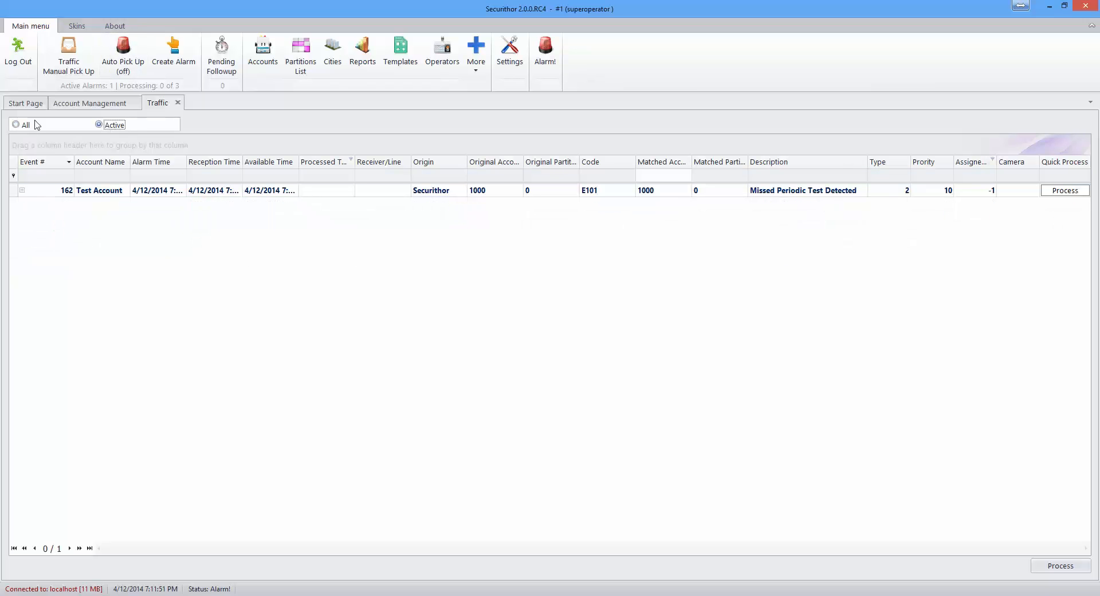
pyautogui.click(16, 125)
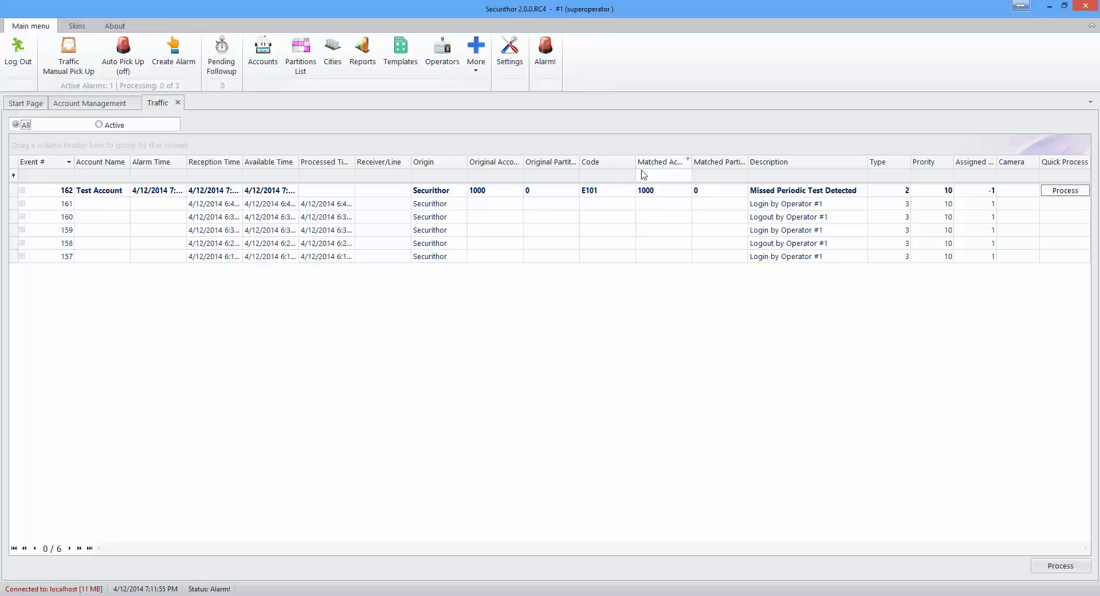
pyautogui.click(608, 176)
pyautogui.write('E1')
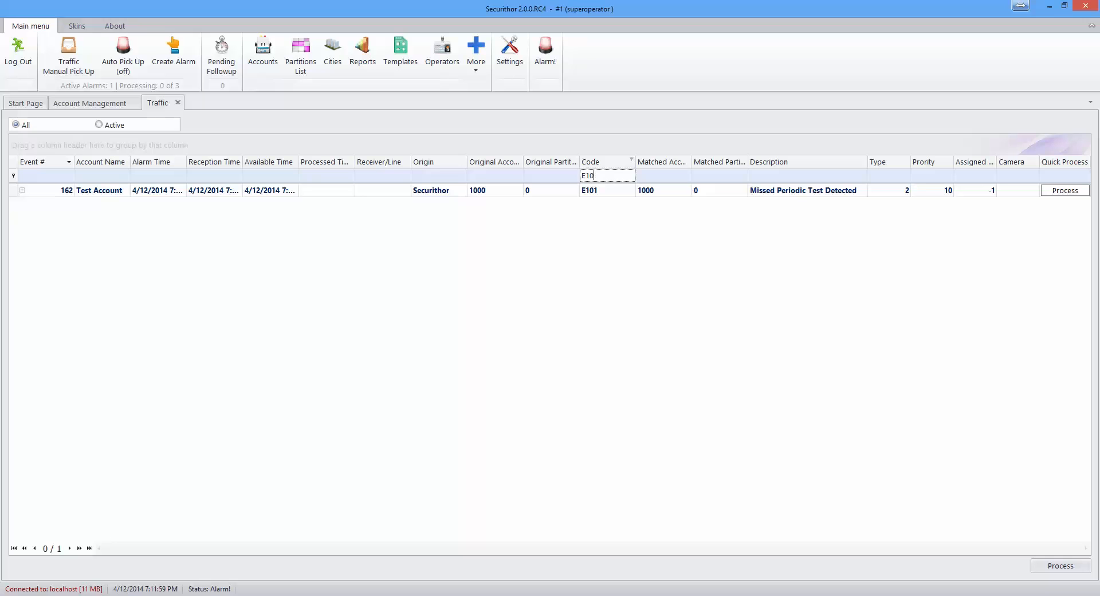
pyautogui.press('BackSpace')
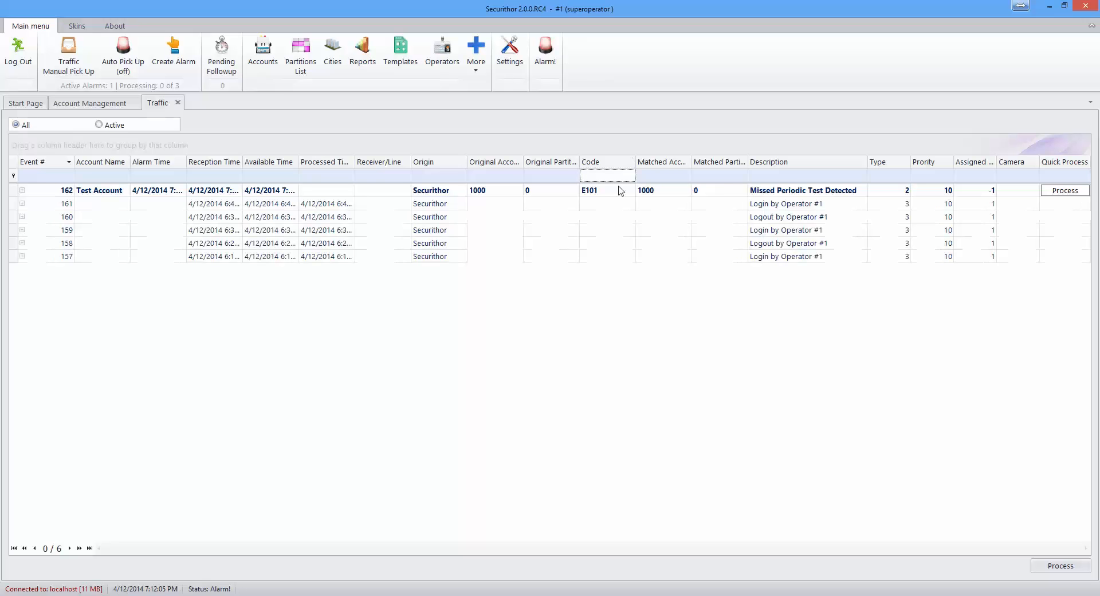
pyautogui.click(1065, 191)
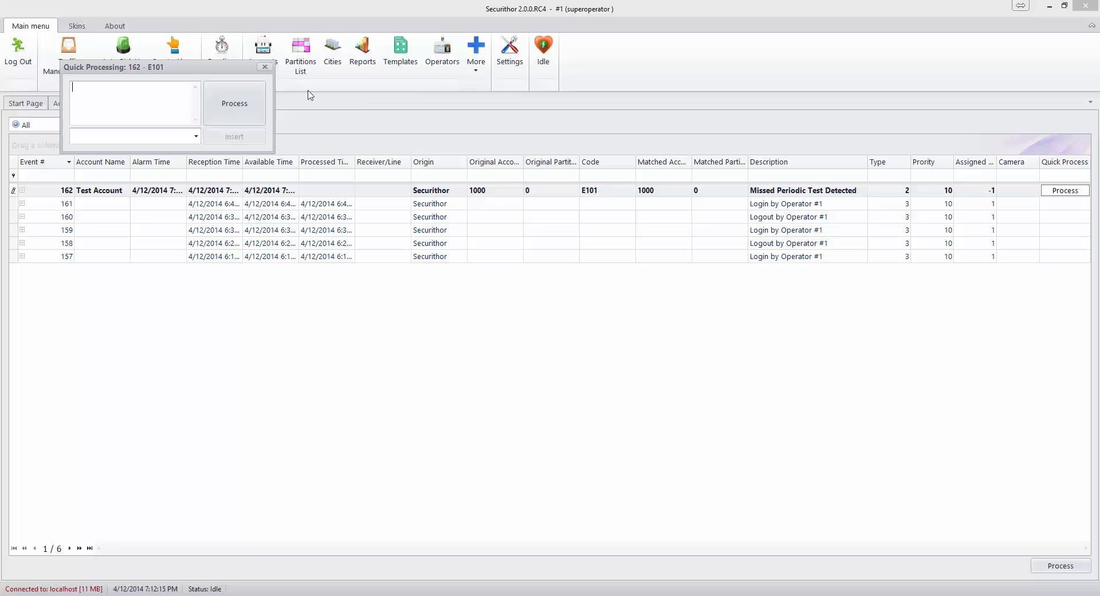
# Step: Process event 162, acknowledge the vacation note, and finalize it with the comment 'test'
pyautogui.click(265, 69)
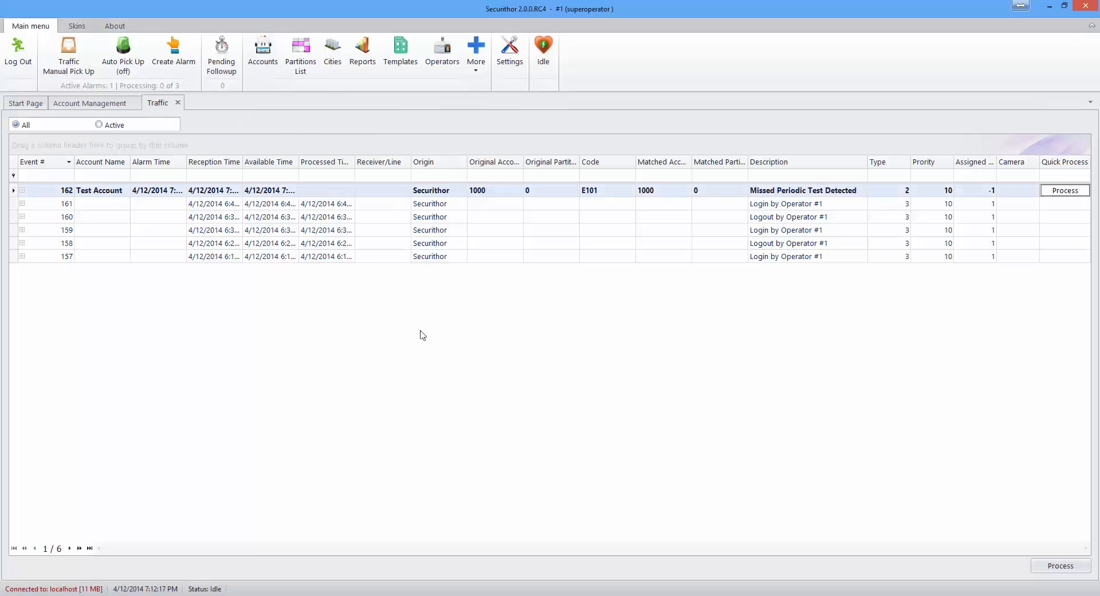
pyautogui.doubleClick(370, 195)
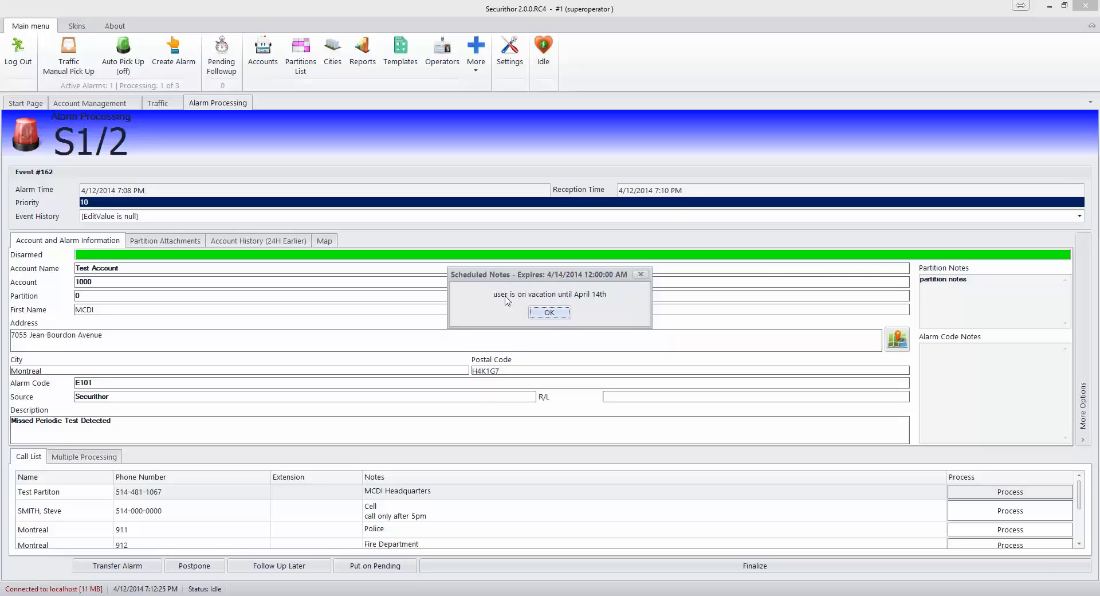
pyautogui.click(549, 312)
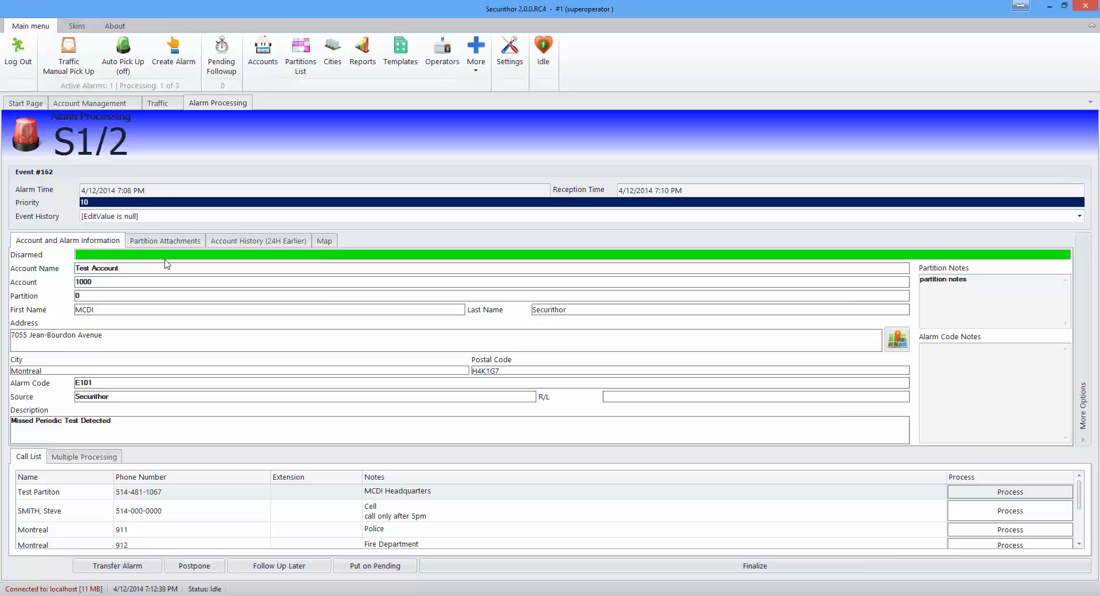
pyautogui.click(832, 566)
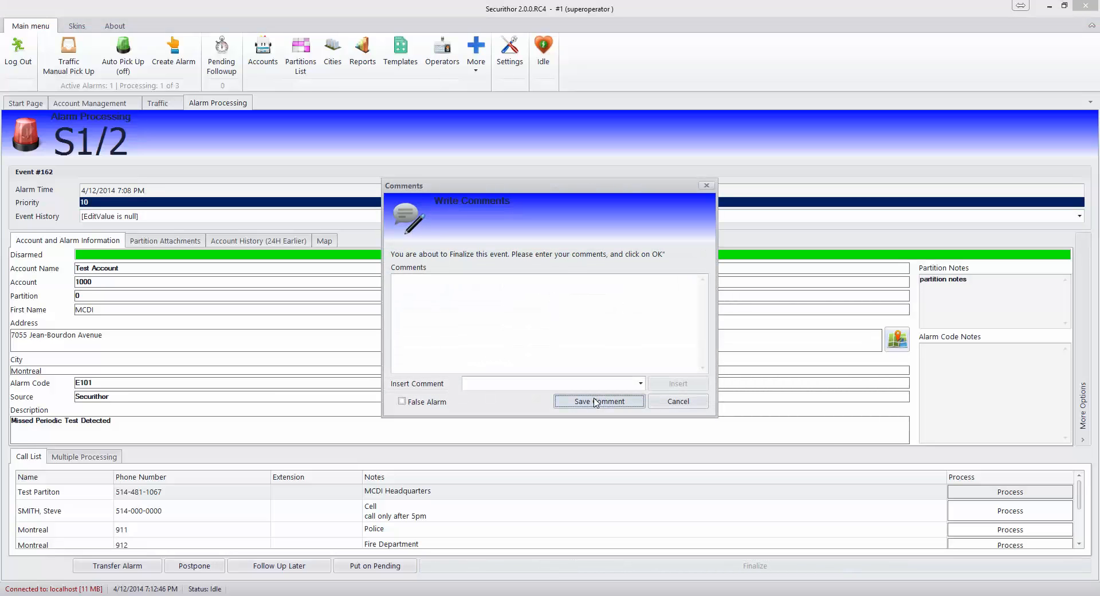
pyautogui.write('test')
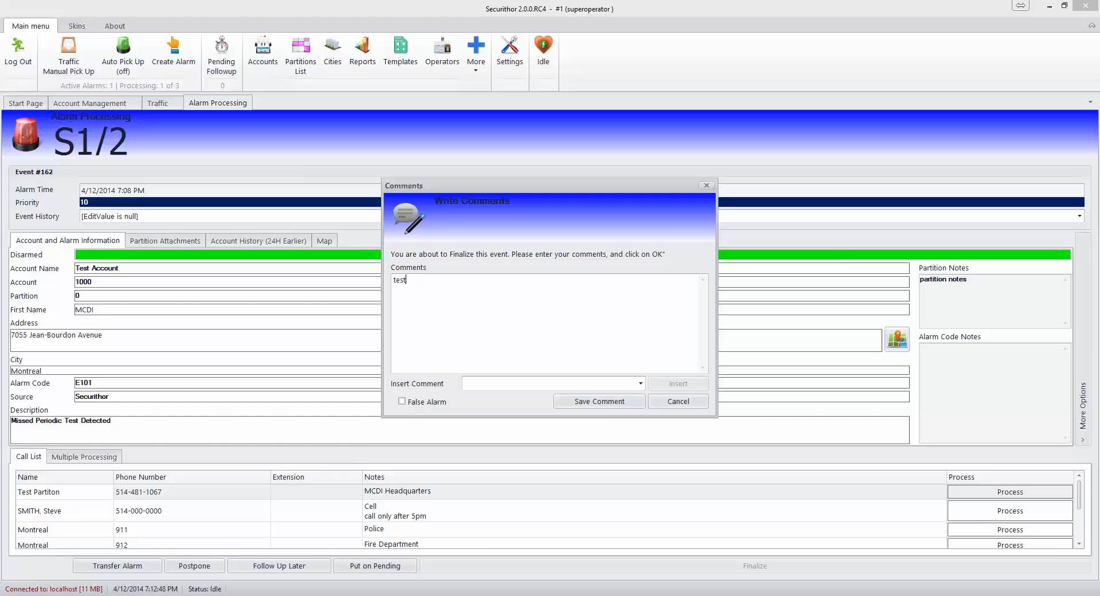
pyautogui.click(599, 402)
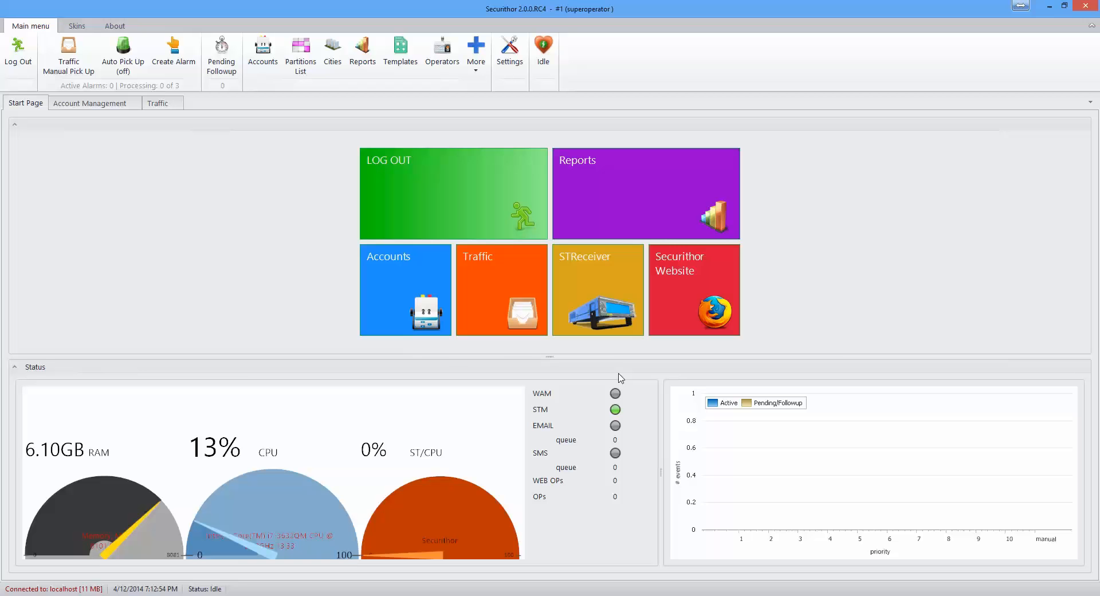
pyautogui.press('XF86AudioMute')
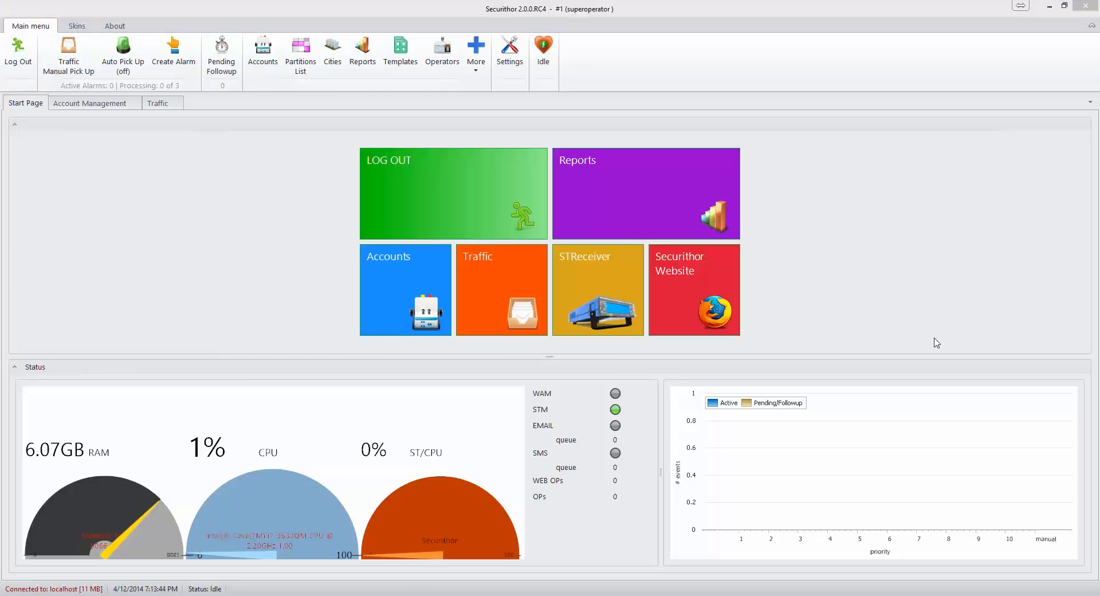
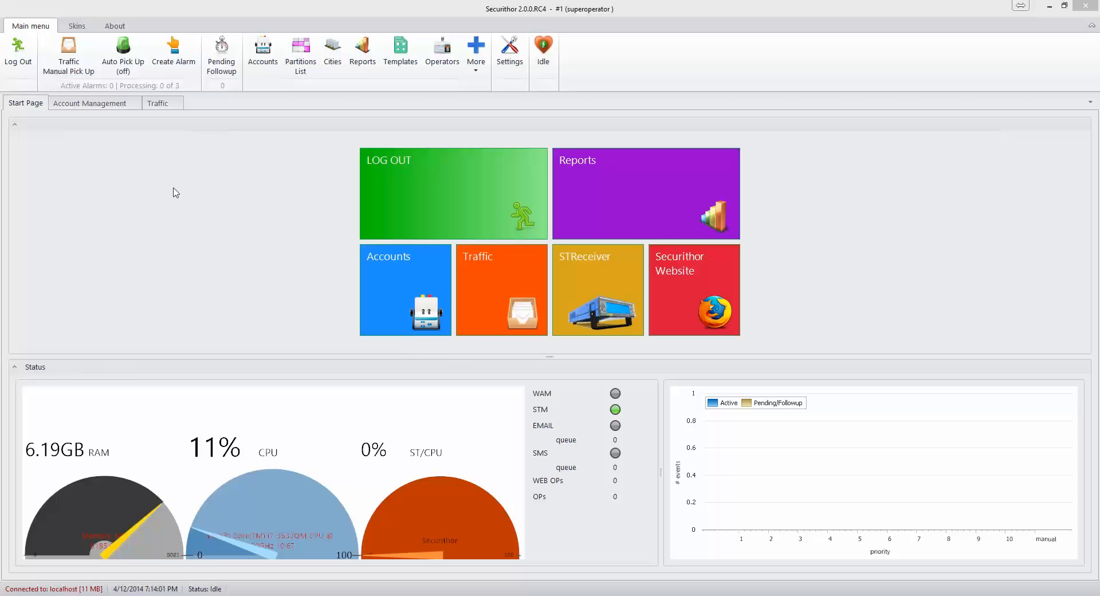
# Step: From the Traffic view, switch Auto Pick Up on and bring up Manual Alarm Creation
pyautogui.click(75, 62)
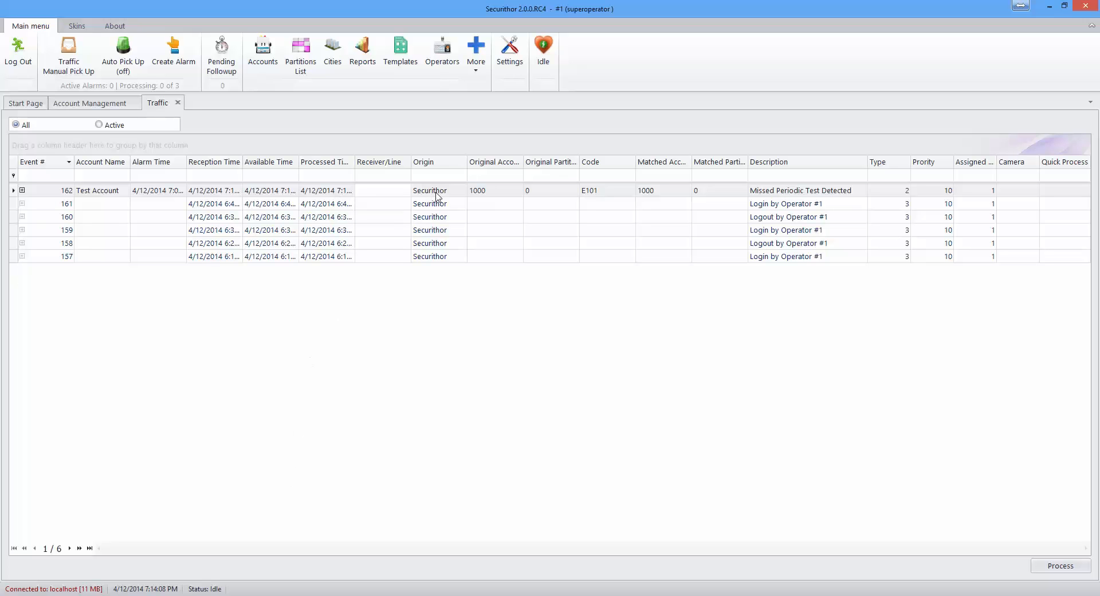
pyautogui.click(130, 65)
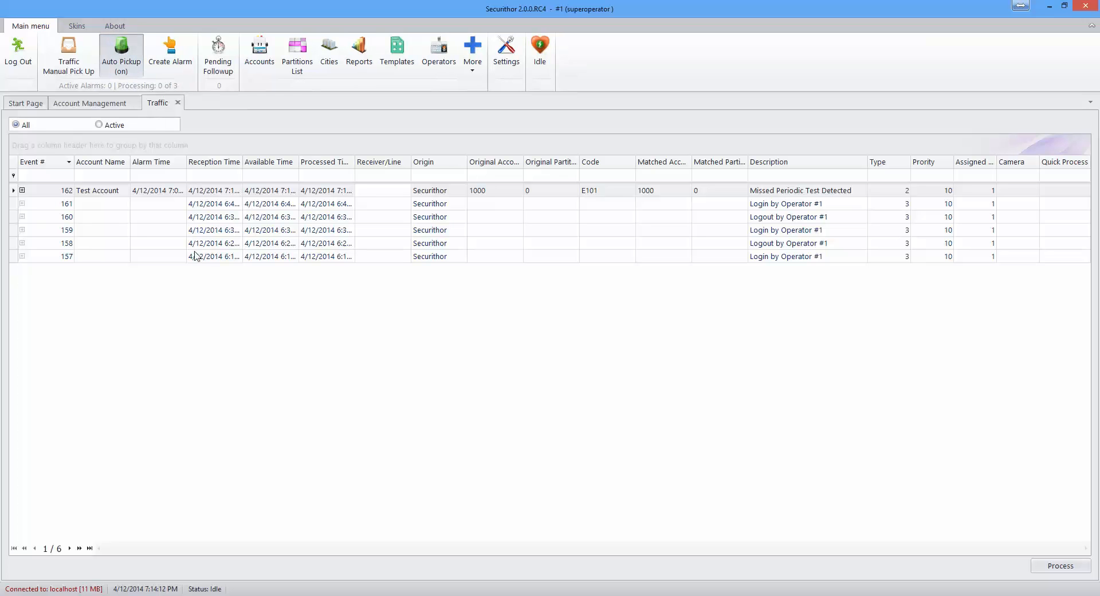
pyautogui.click(171, 53)
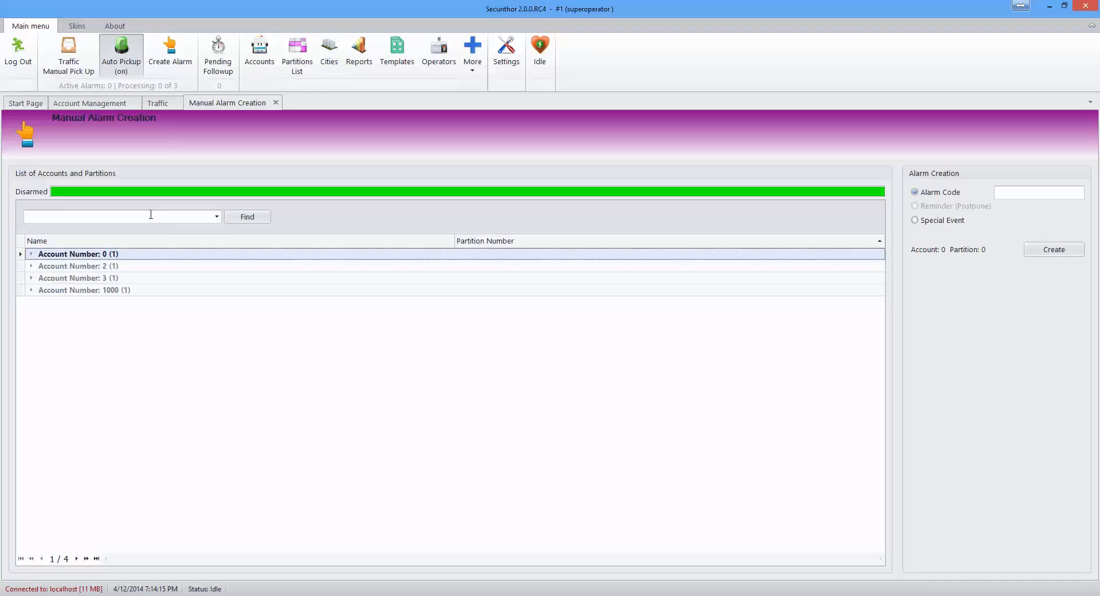
# Step: Create a manual E119000 alarm for account 1000, partition 0
pyautogui.click(150, 291)
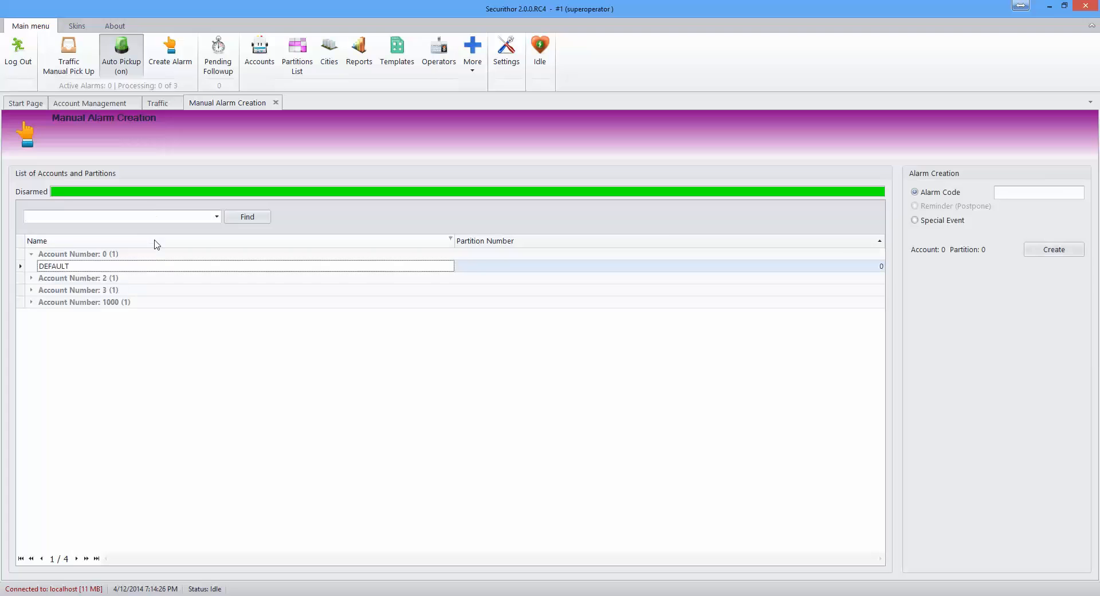
pyautogui.click(135, 303)
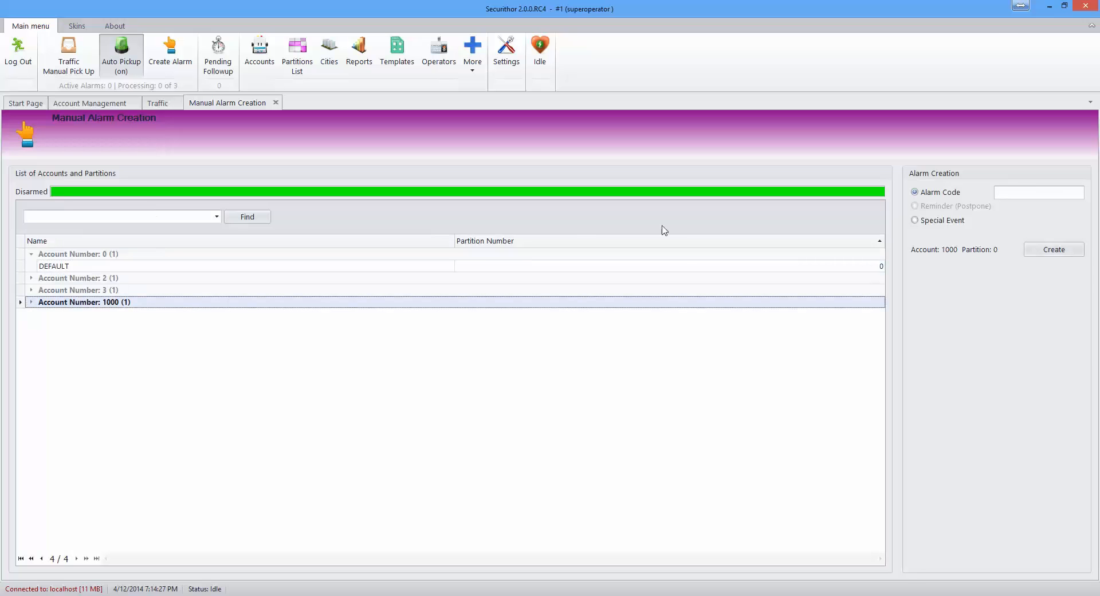
pyautogui.click(1015, 193)
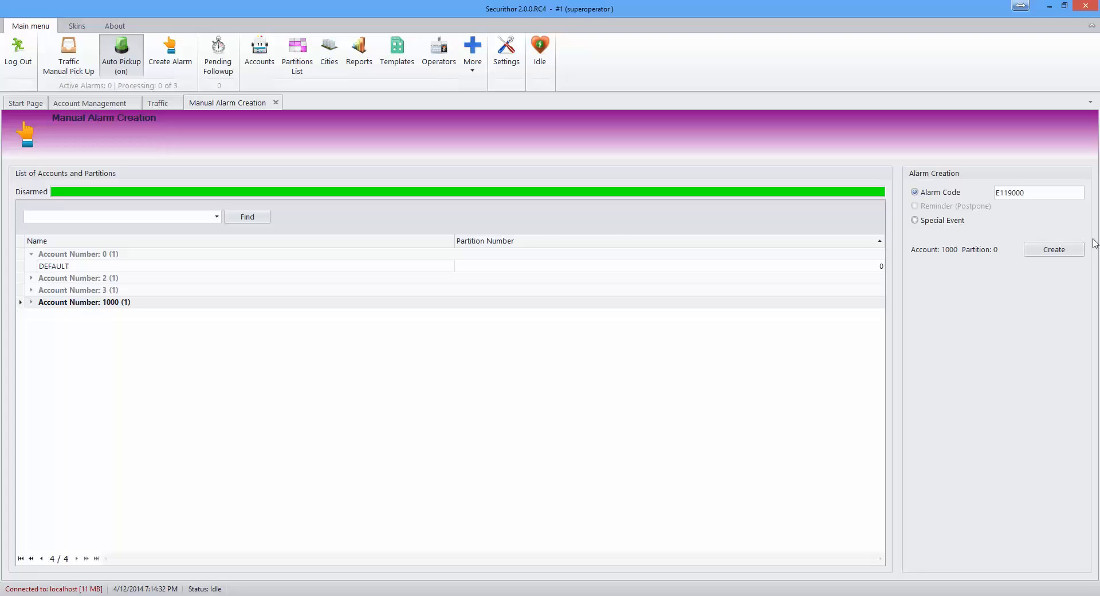
pyautogui.click(1068, 250)
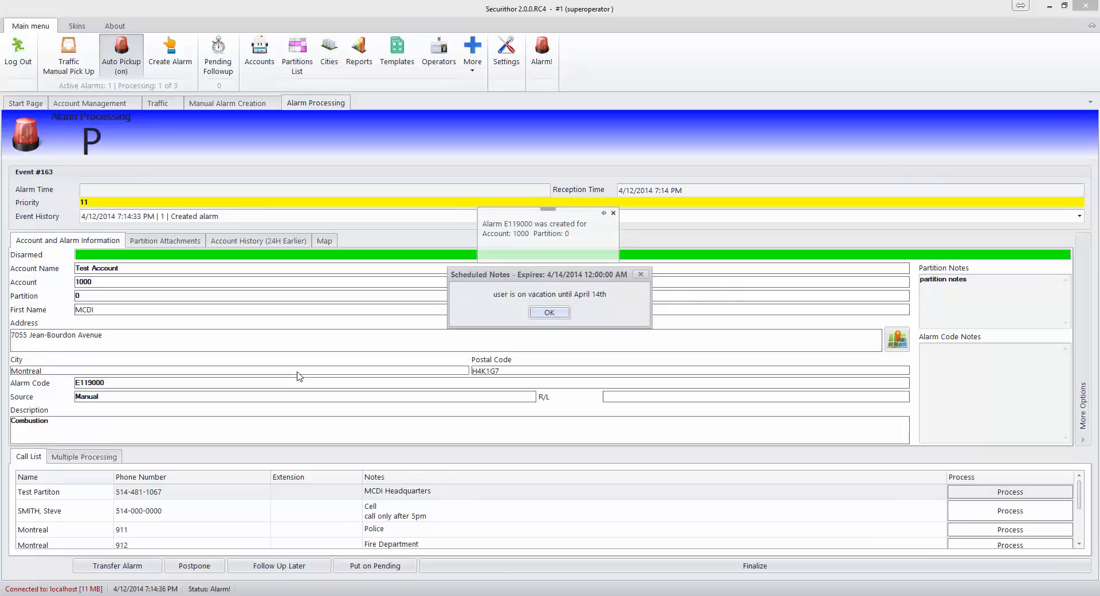
# Step: Acknowledge the vacation scheduled note and view account 1000 in Account Management
pyautogui.click(547, 312)
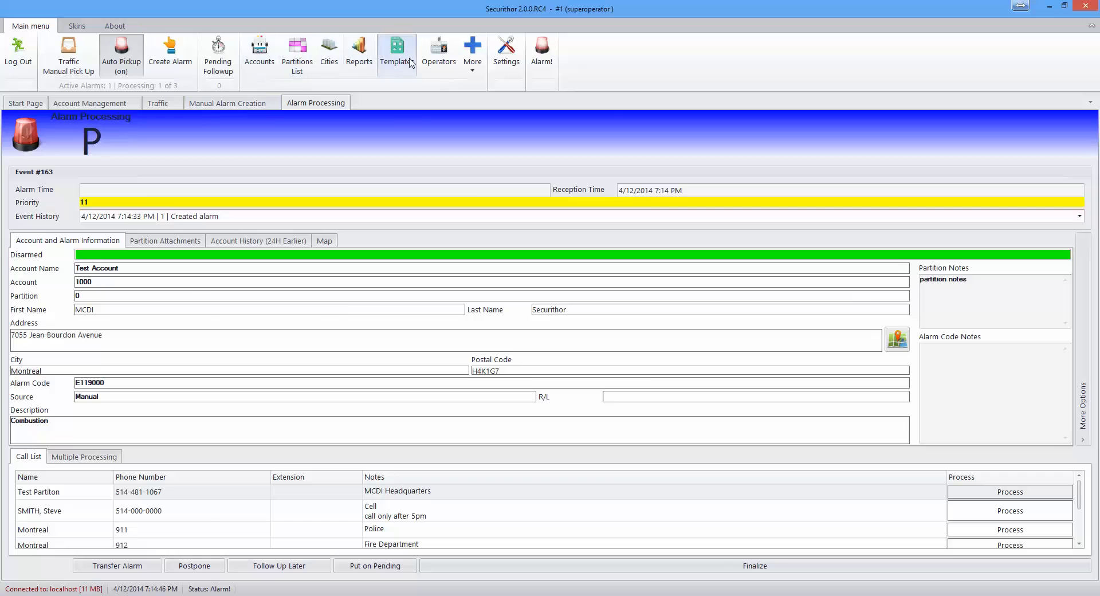
pyautogui.click(115, 104)
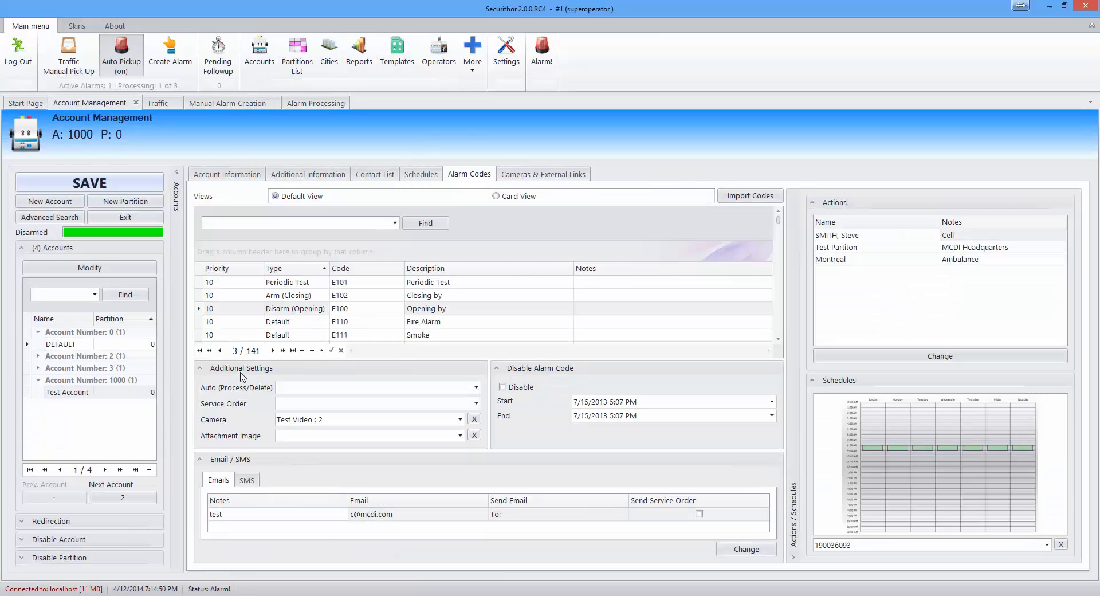
# Step: Review the Additional Settings and Email/SMS panels and Combustion code E11####, then return to event #163
pyautogui.click(200, 369)
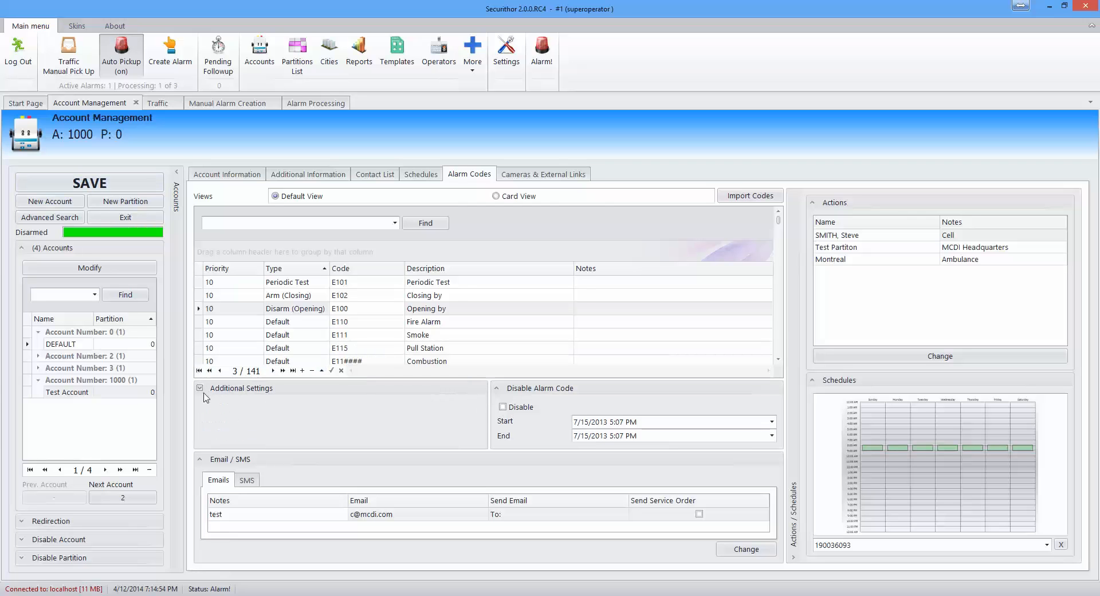
pyautogui.click(200, 388)
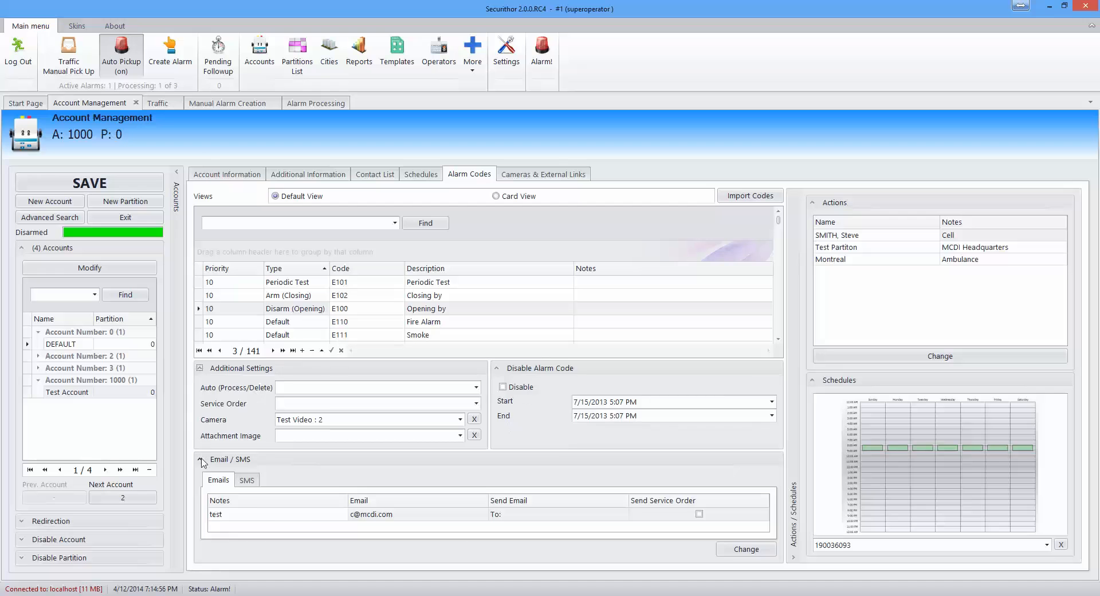
pyautogui.click(200, 459)
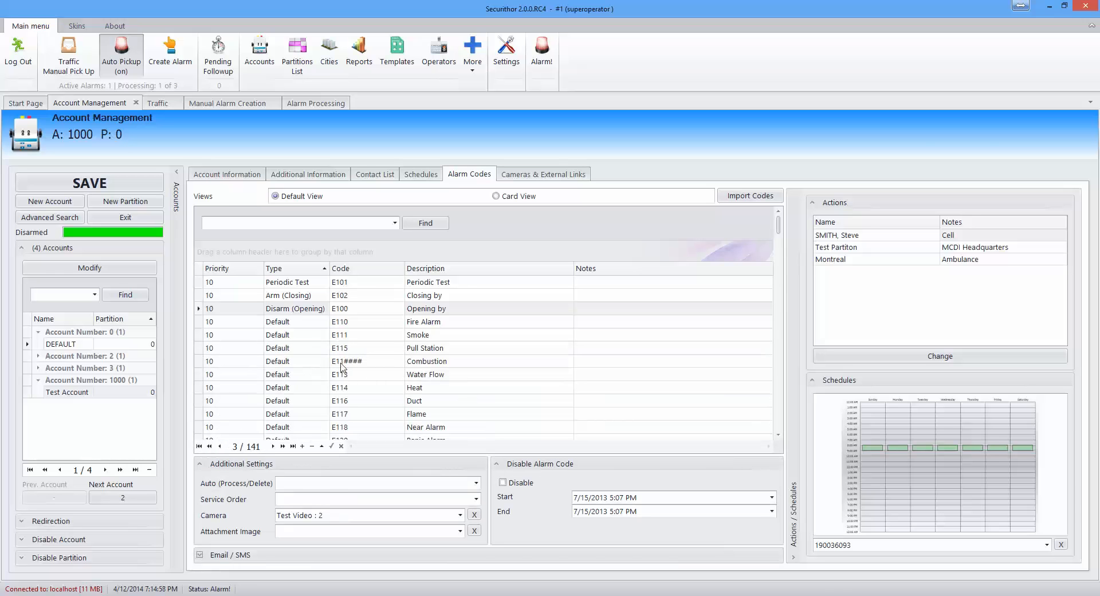
pyautogui.click(344, 361)
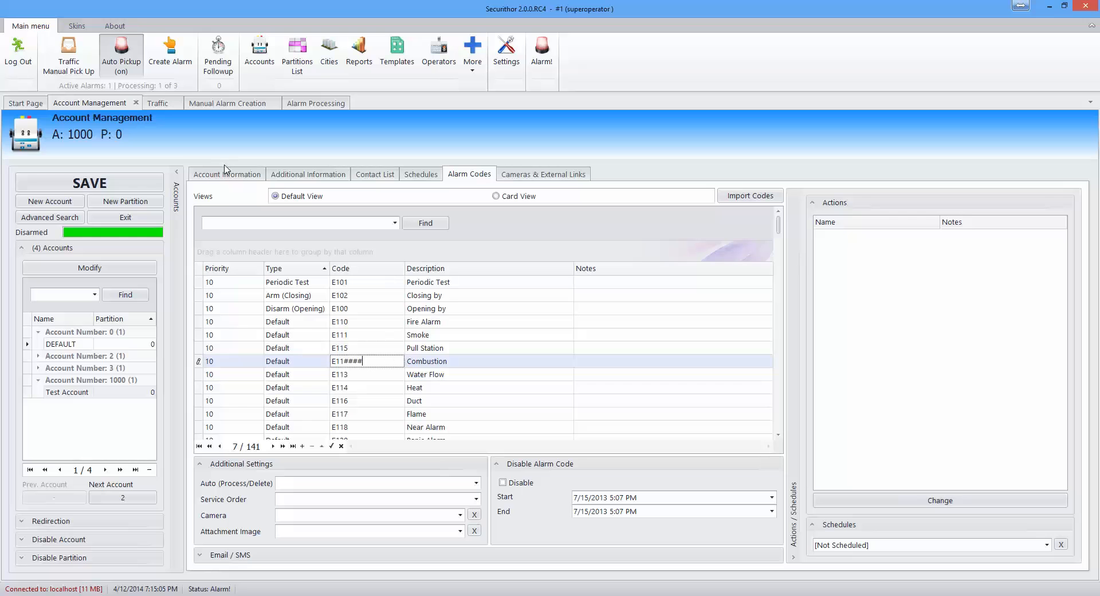
pyautogui.click(319, 105)
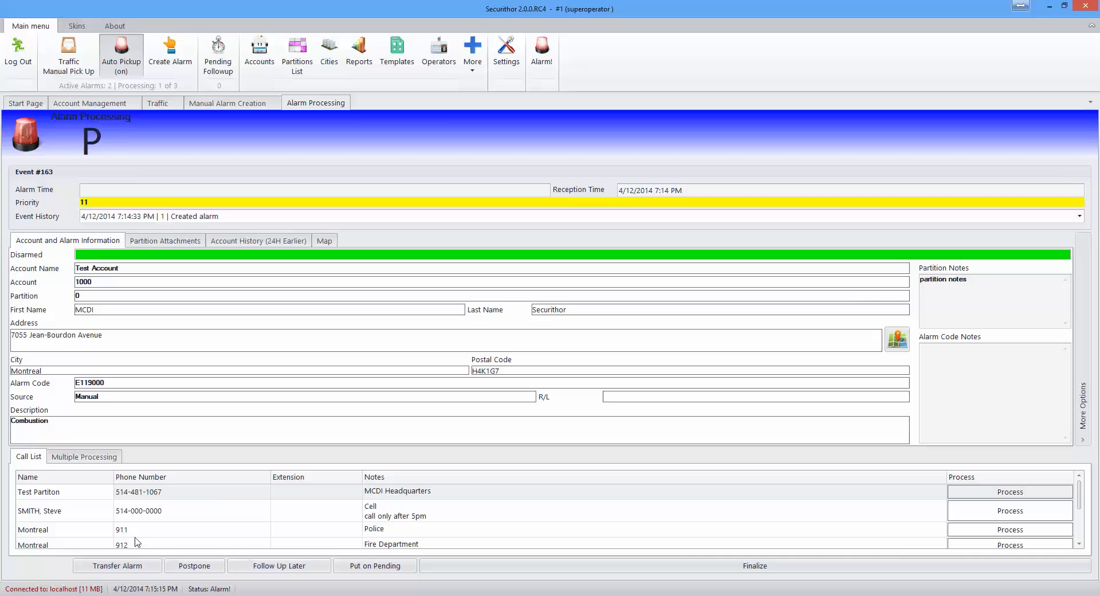
# Step: Open and close Settings without changes, then finalize manual alarm event #163
pyautogui.click(507, 61)
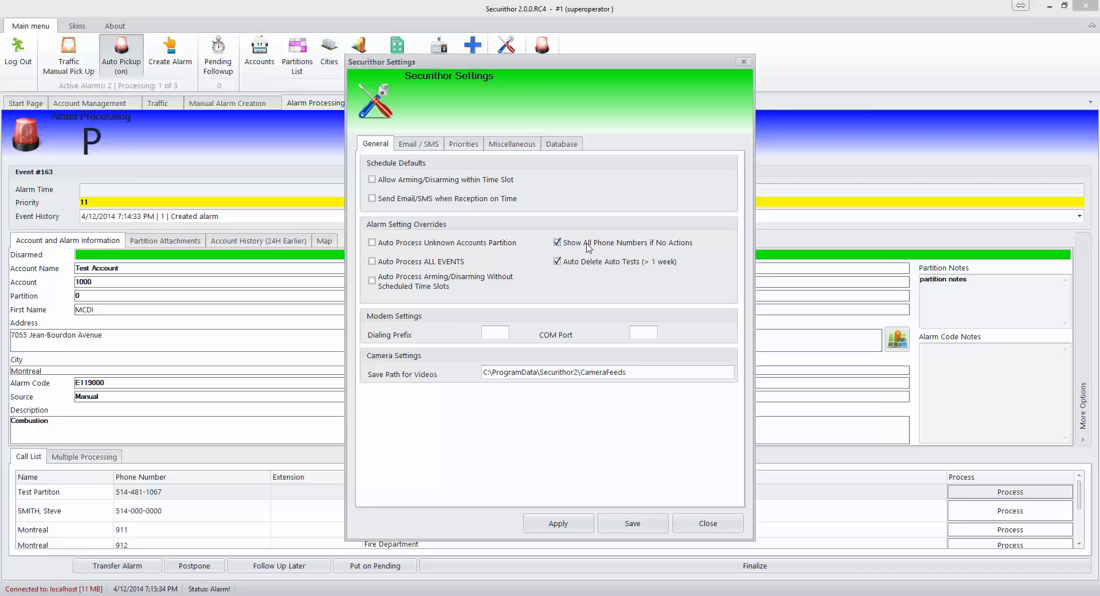
pyautogui.click(694, 523)
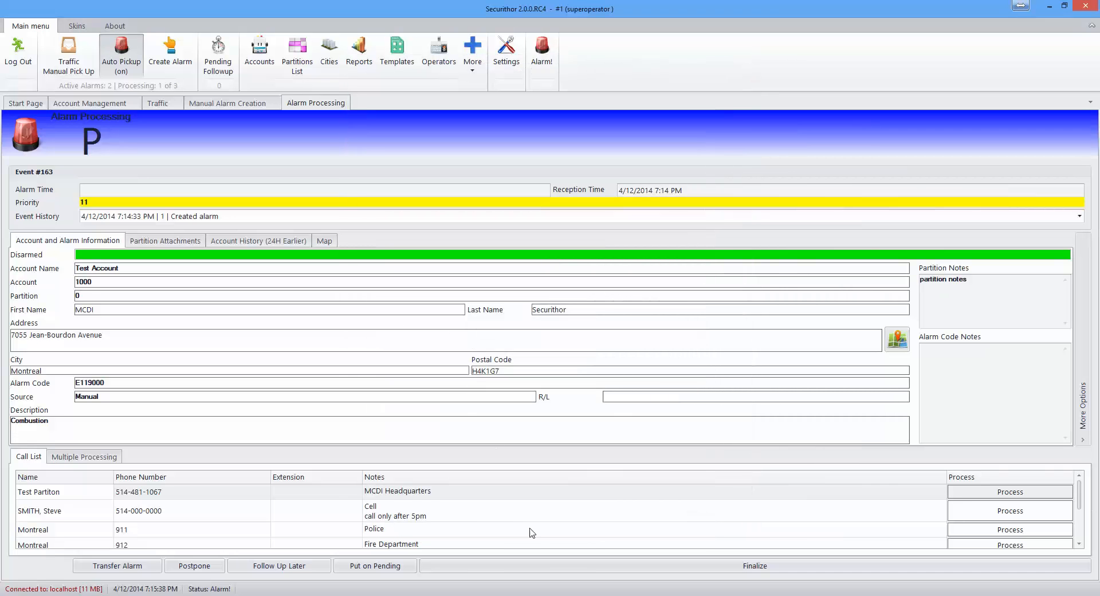
pyautogui.click(543, 568)
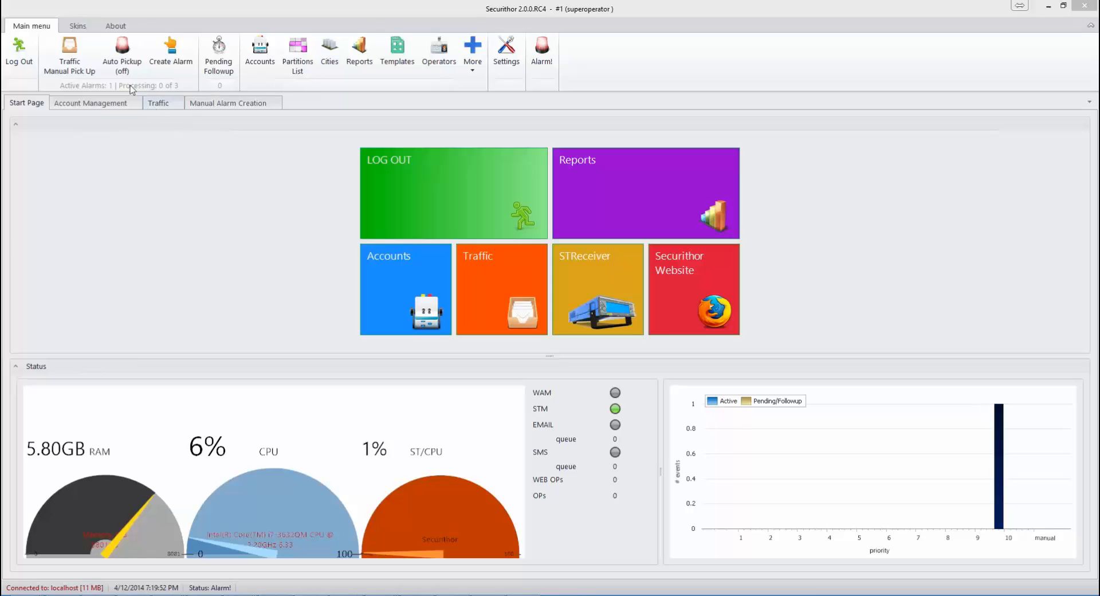
# Step: Filter Traffic to Active events and open Missed Periodic Test event 164 for processing
pyautogui.click(152, 103)
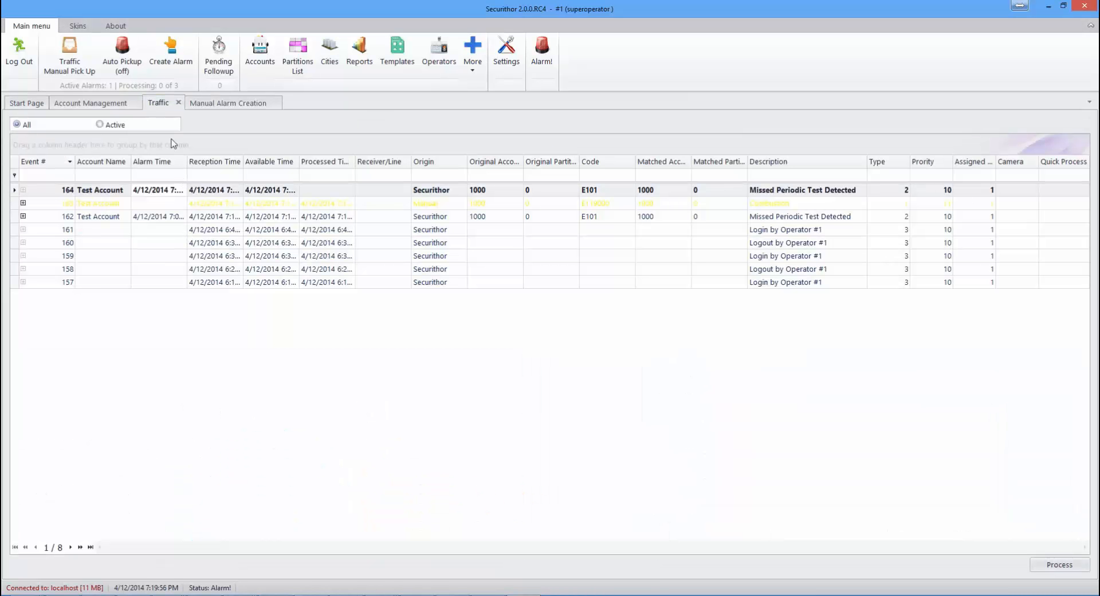
pyautogui.click(109, 127)
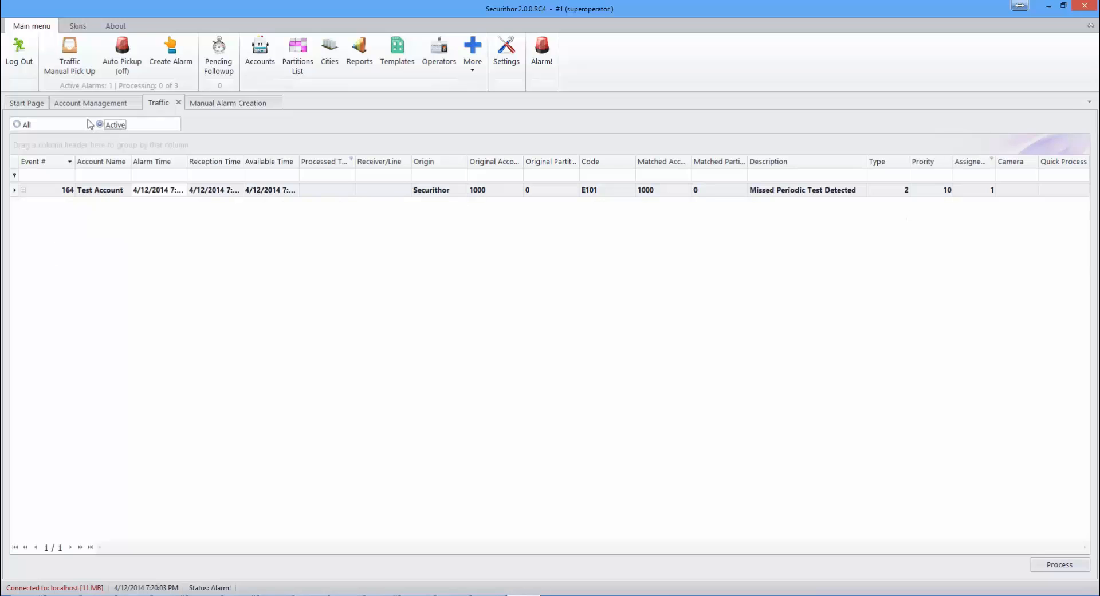
pyautogui.doubleClick(206, 192)
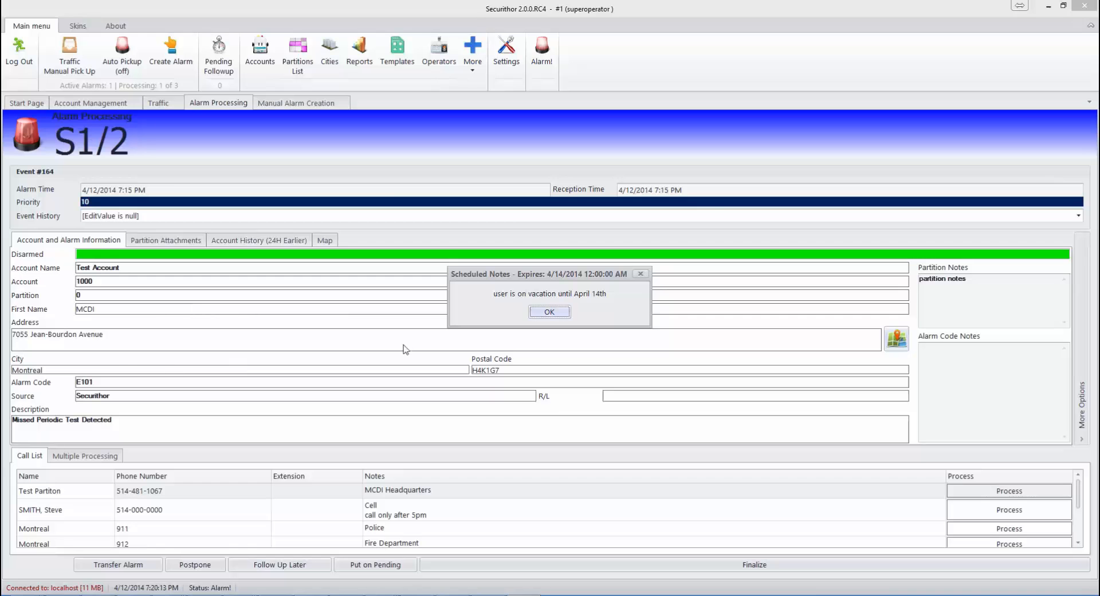
# Step: Acknowledge the vacation note, finalize event 164 with its comment, and return to Traffic
pyautogui.click(548, 314)
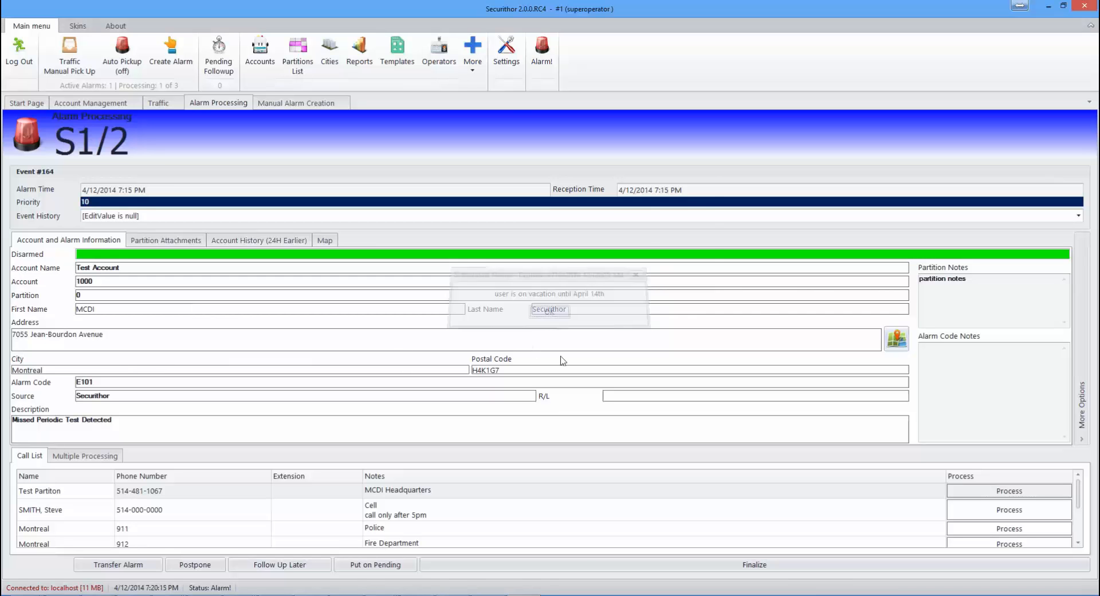
pyautogui.click(584, 565)
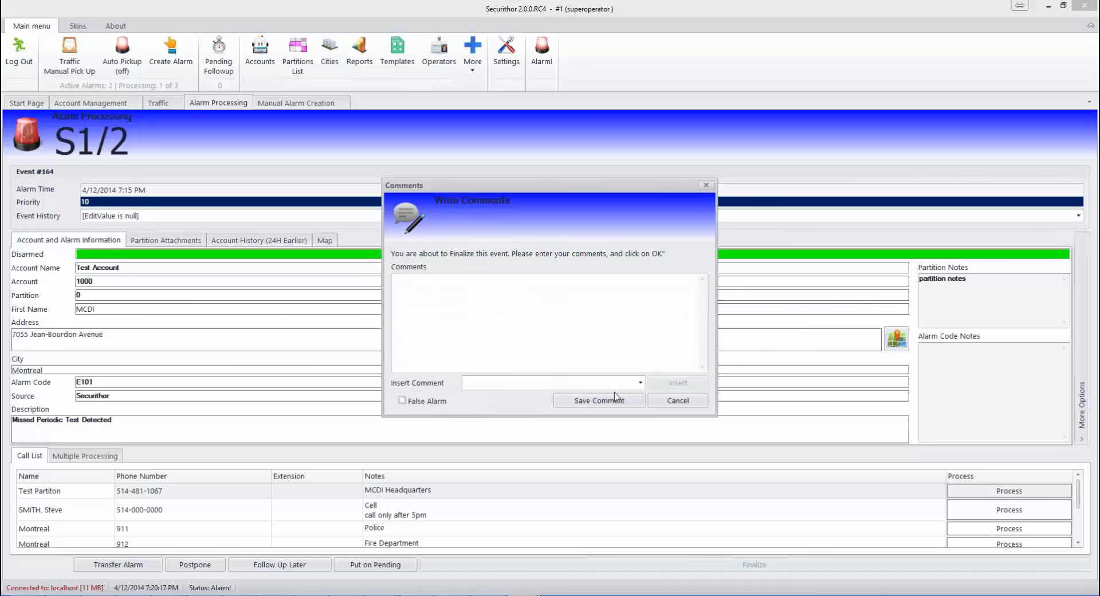
pyautogui.click(615, 400)
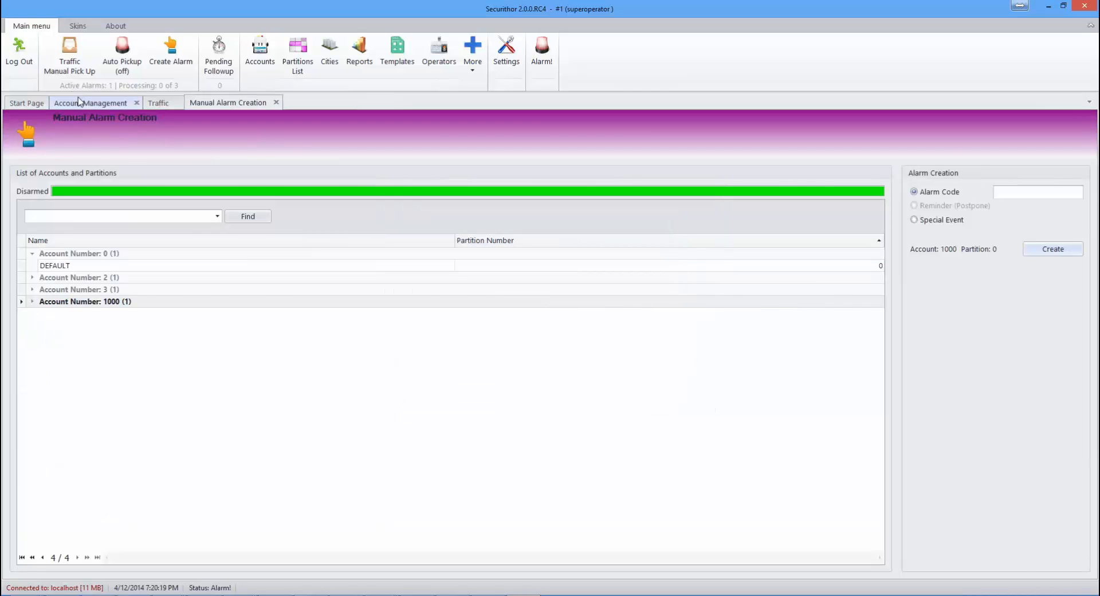
pyautogui.click(160, 104)
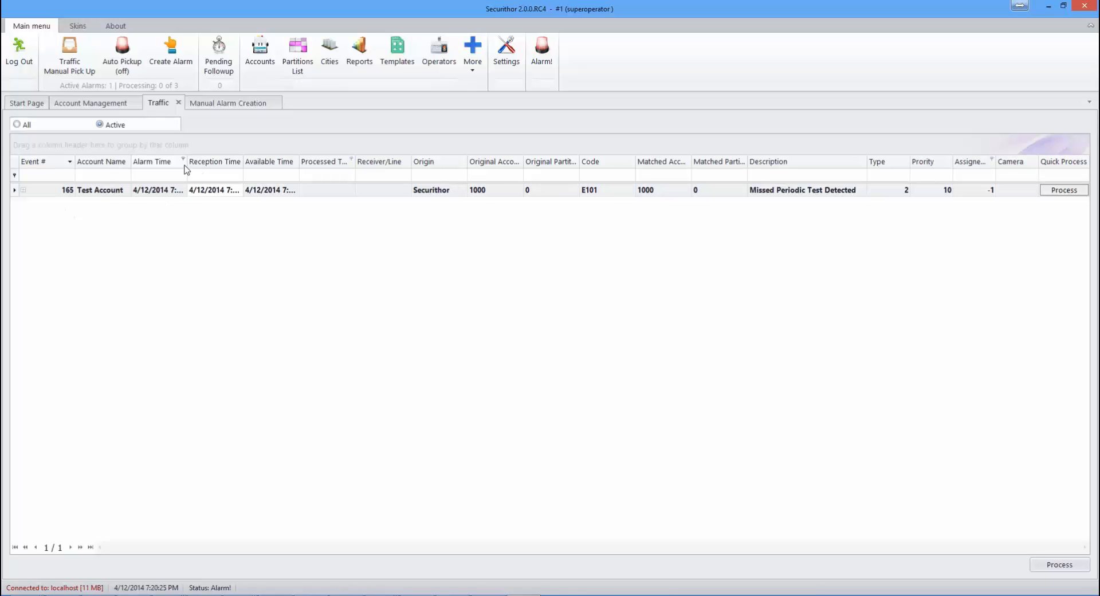
# Step: Show All traffic events and widen the Alarm, Reception, Available and Processed Time columns
pyautogui.moveTo(187, 162); pyautogui.dragTo(212, 162)
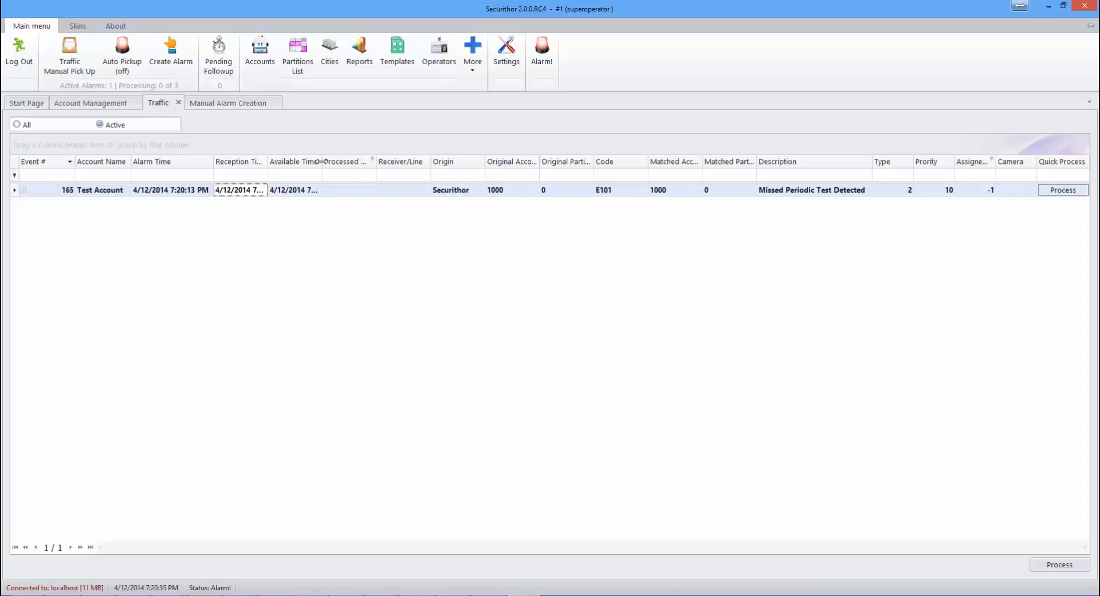
pyautogui.moveTo(321, 161); pyautogui.dragTo(357, 161)
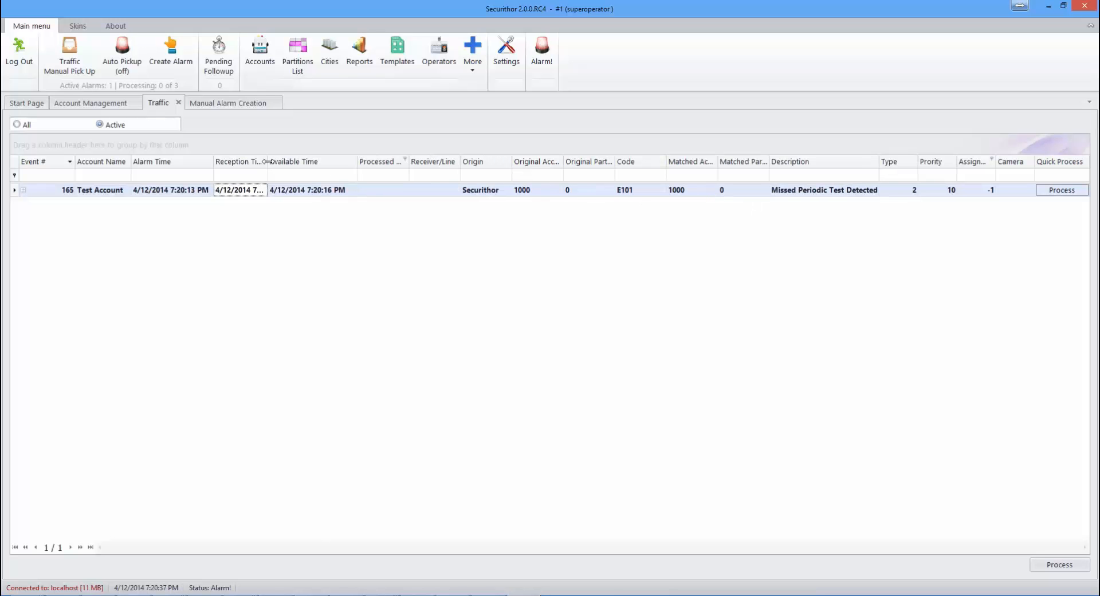
pyautogui.moveTo(267, 162); pyautogui.dragTo(317, 161)
pyautogui.click(27, 124)
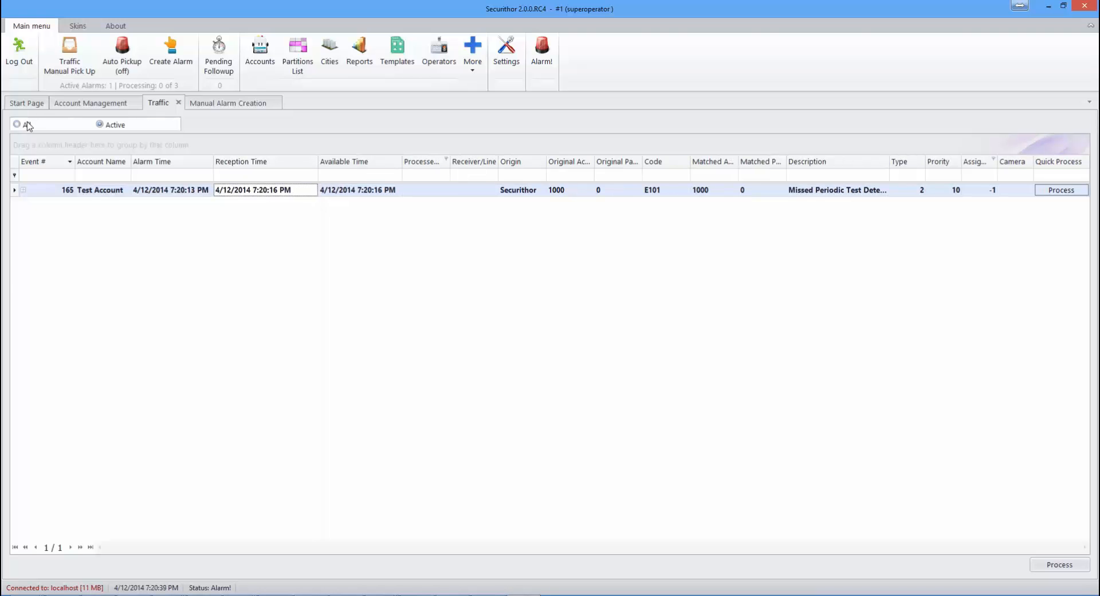
pyautogui.click(214, 161)
pyautogui.moveTo(214, 161); pyautogui.dragTo(217, 161)
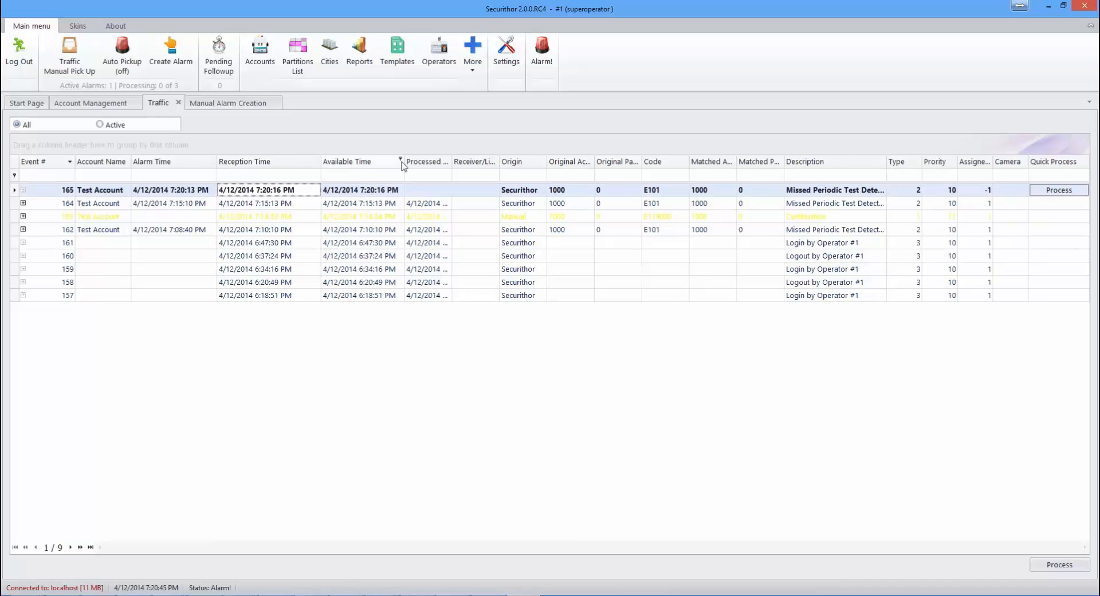
pyautogui.moveTo(404, 162); pyautogui.dragTo(416, 162)
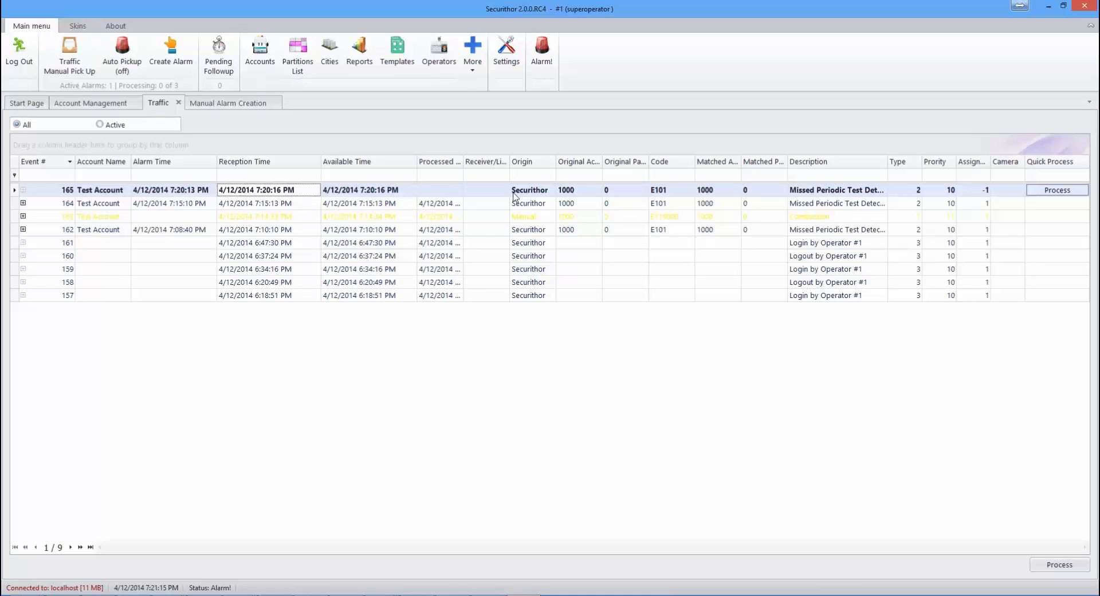
pyautogui.moveTo(462, 158); pyautogui.dragTo(496, 158)
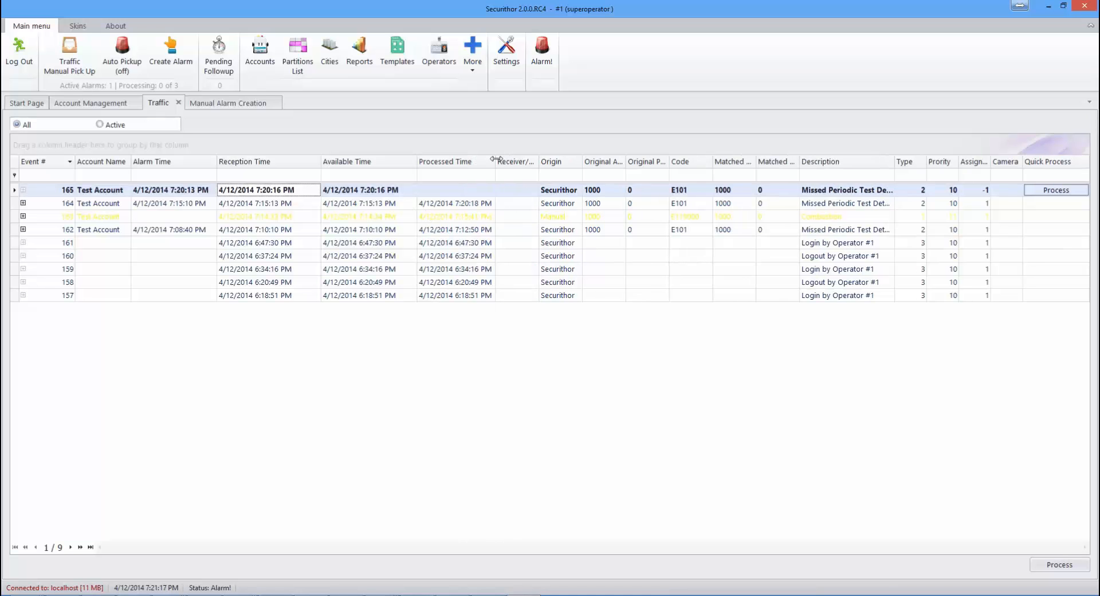
# Step: Quick-process event 165, then resize the Origin and Original Account columns
pyautogui.click(1047, 195)
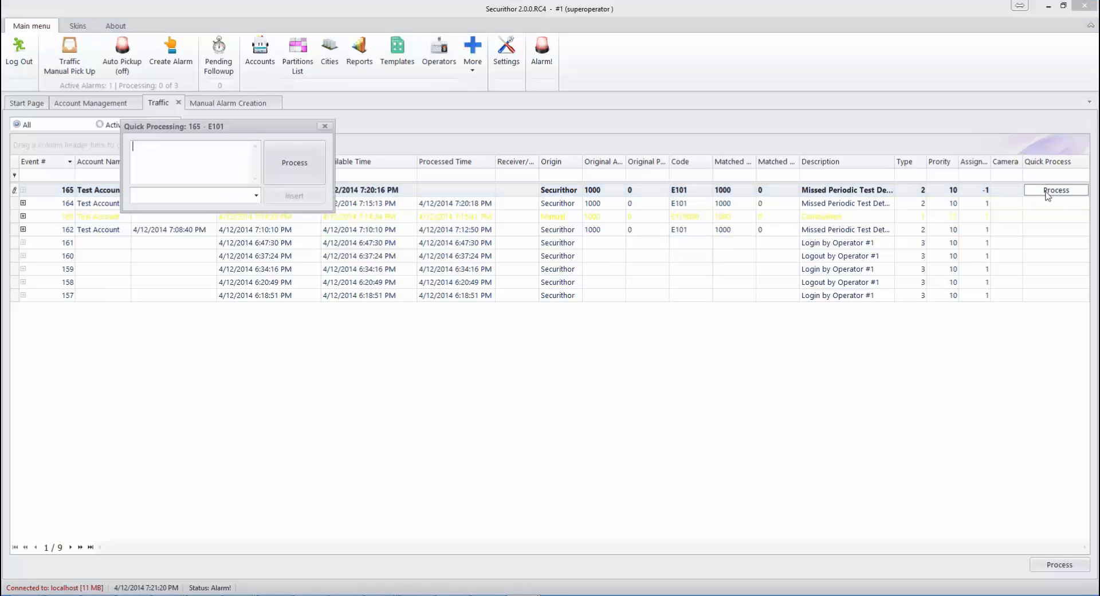
pyautogui.click(294, 162)
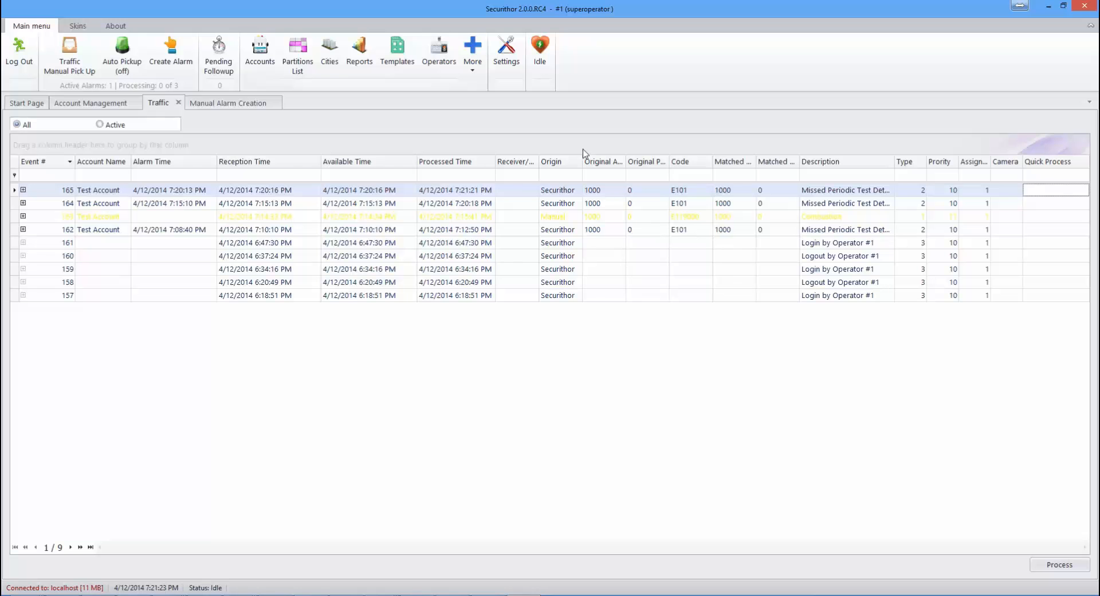
pyautogui.moveTo(583, 162); pyautogui.dragTo(558, 165)
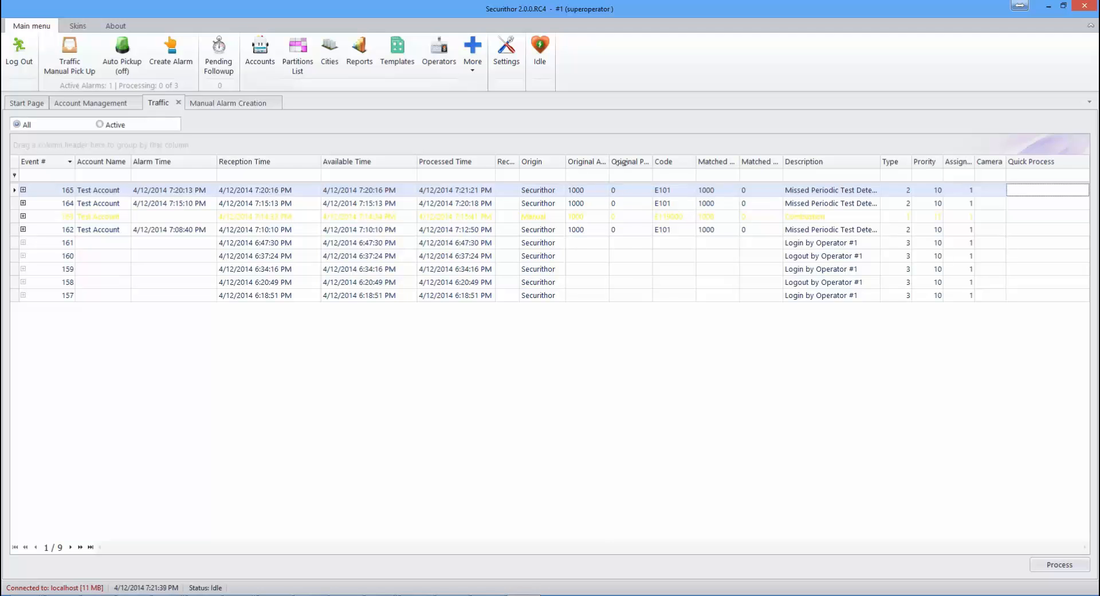
pyautogui.doubleClick(609, 163)
# Step: Shrink the Original Account column slightly in the Traffic event list
pyautogui.moveTo(628, 163)
pyautogui.mouseDown()
pyautogui.moveTo(592, 162)
pyautogui.moveTo(684, 160)
pyautogui.moveTo(620, 162)
pyautogui.mouseUp()
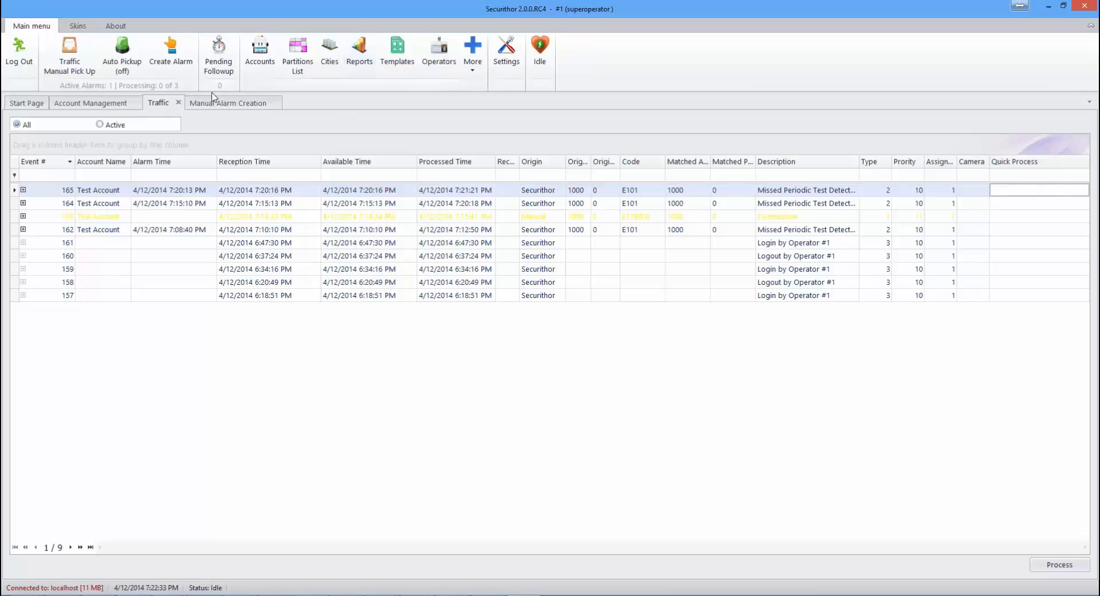
# Step: Create a manual alarm with code 0 for account 1000 and dismiss the scheduled vacation note
pyautogui.click(179, 64)
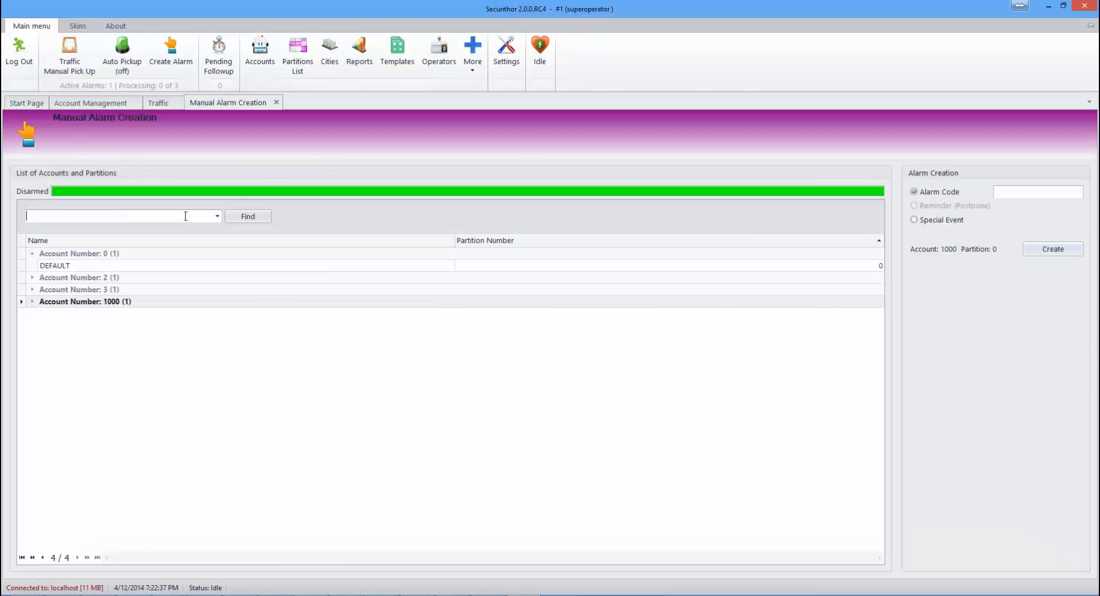
pyautogui.click(1020, 196)
pyautogui.press('Return')
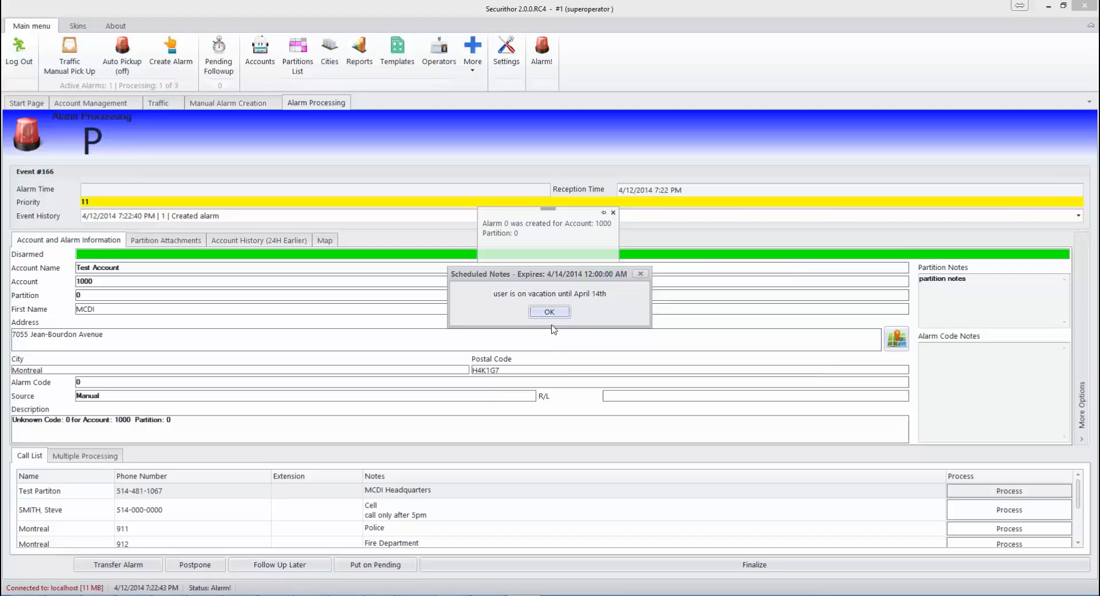
pyautogui.click(548, 311)
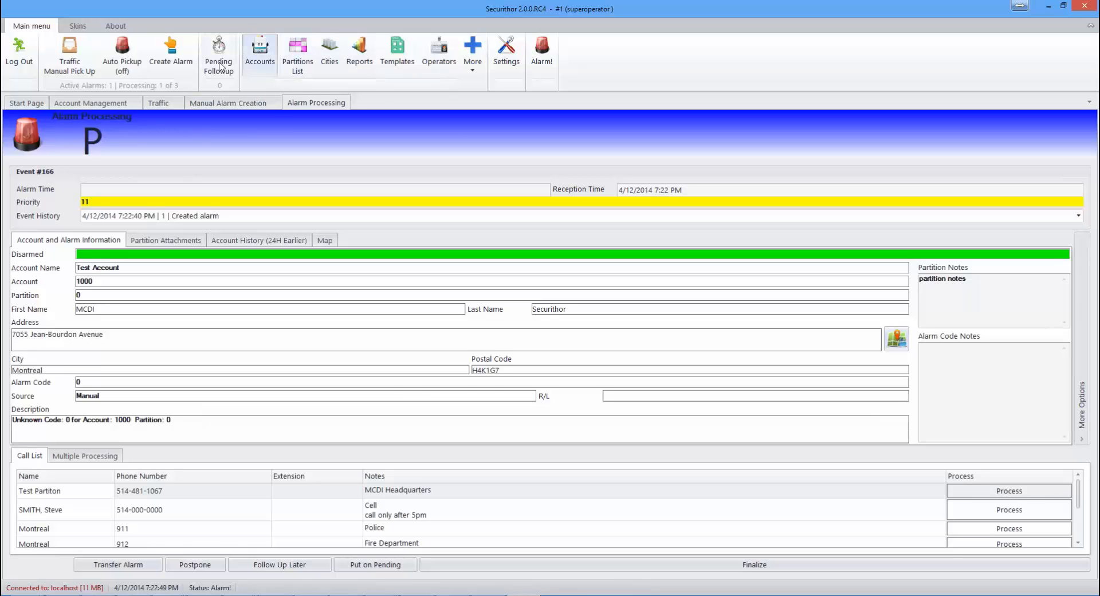
# Step: Defer event #166 for 15 minutes with the comment 'test' and save it
pyautogui.click(291, 568)
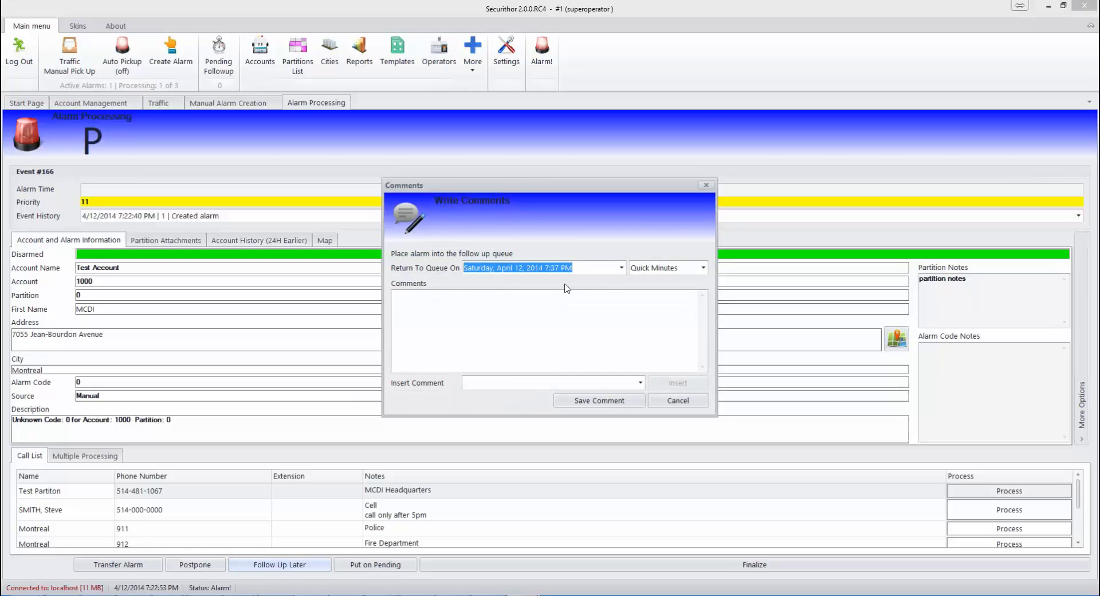
pyautogui.click(703, 268)
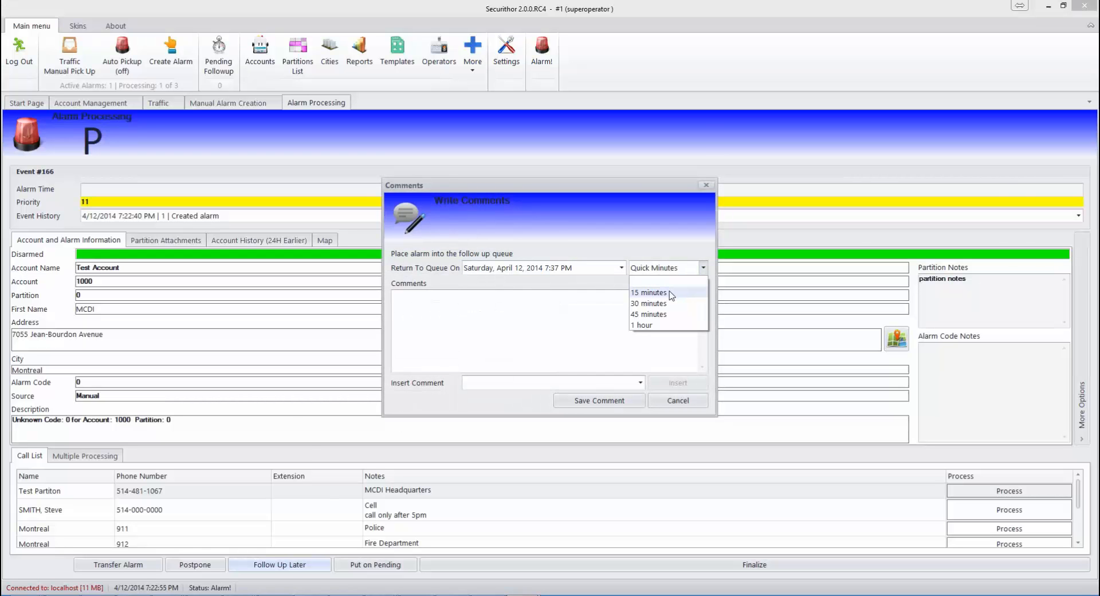
pyautogui.click(669, 287)
pyautogui.click(589, 319)
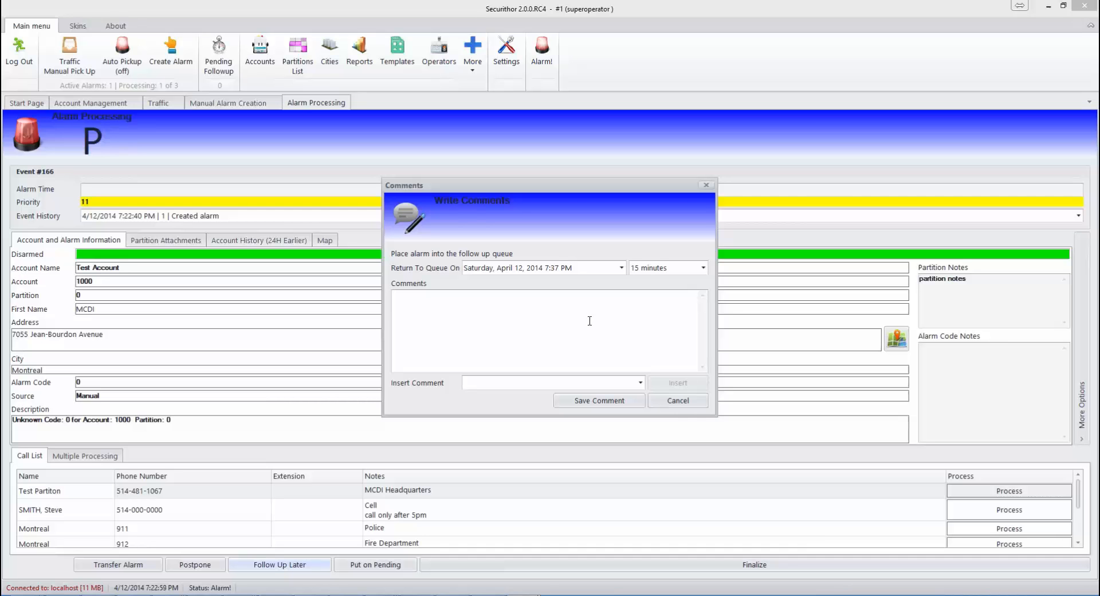
pyautogui.write('test')
pyautogui.click(596, 400)
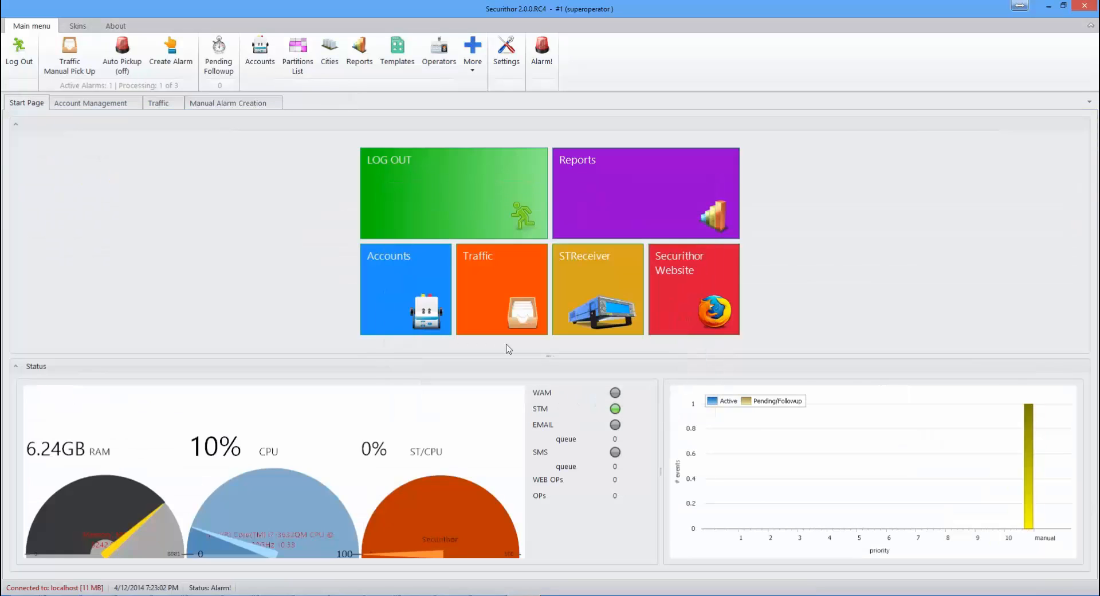
# Step: Show the Pending / Followup list as its own tab, listing event 166
pyautogui.click(220, 67)
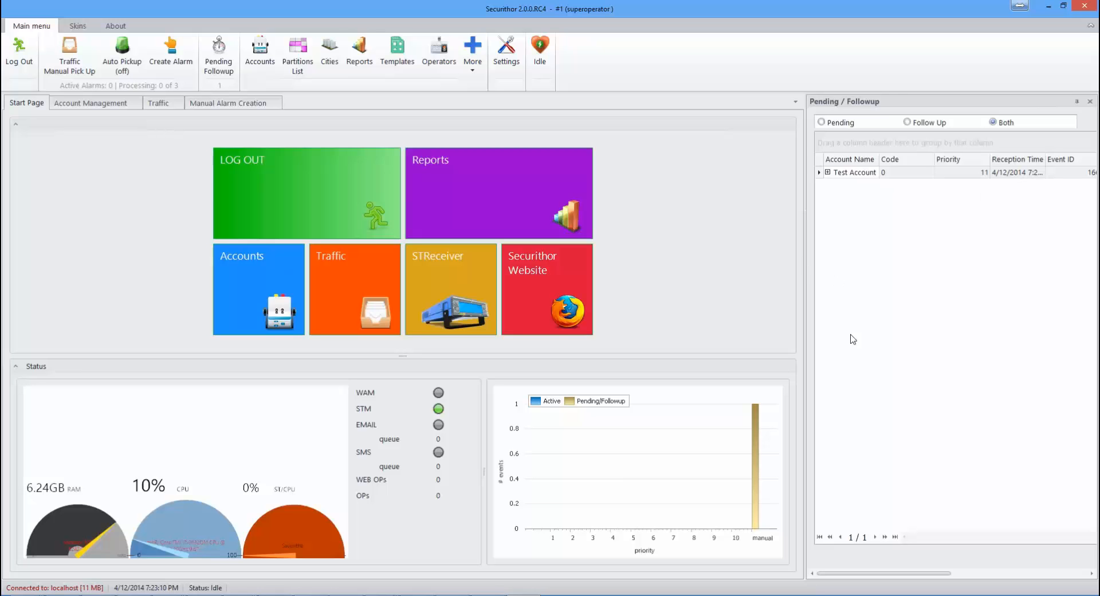
pyautogui.moveTo(892, 98); pyautogui.dragTo(550, 337)
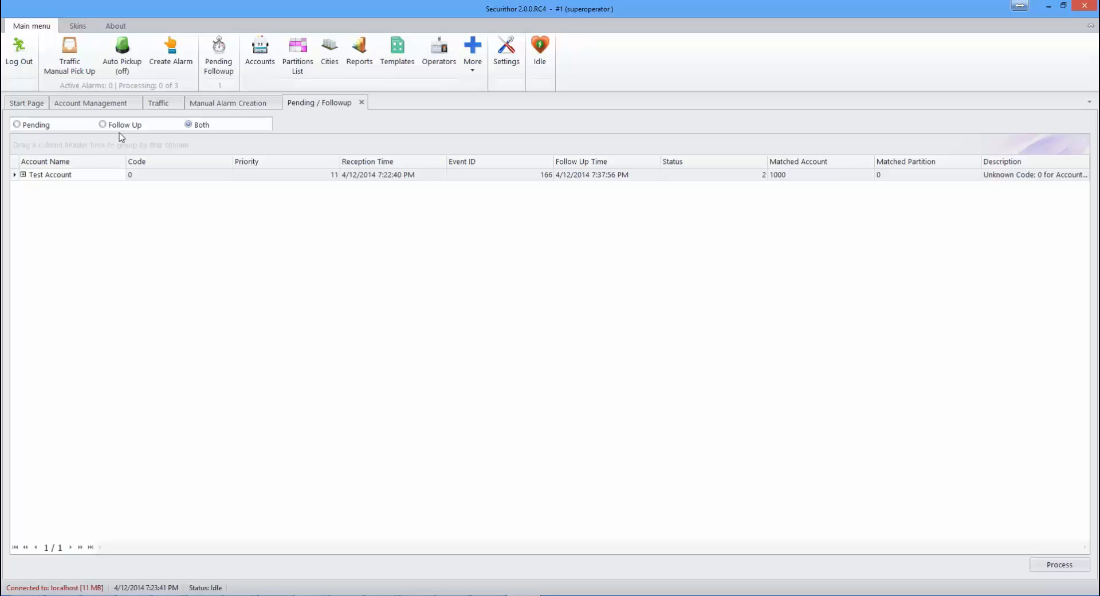
# Step: Close Pending / Followup and browse the account 2, 3 and 1000 partitions
pyautogui.click(362, 104)
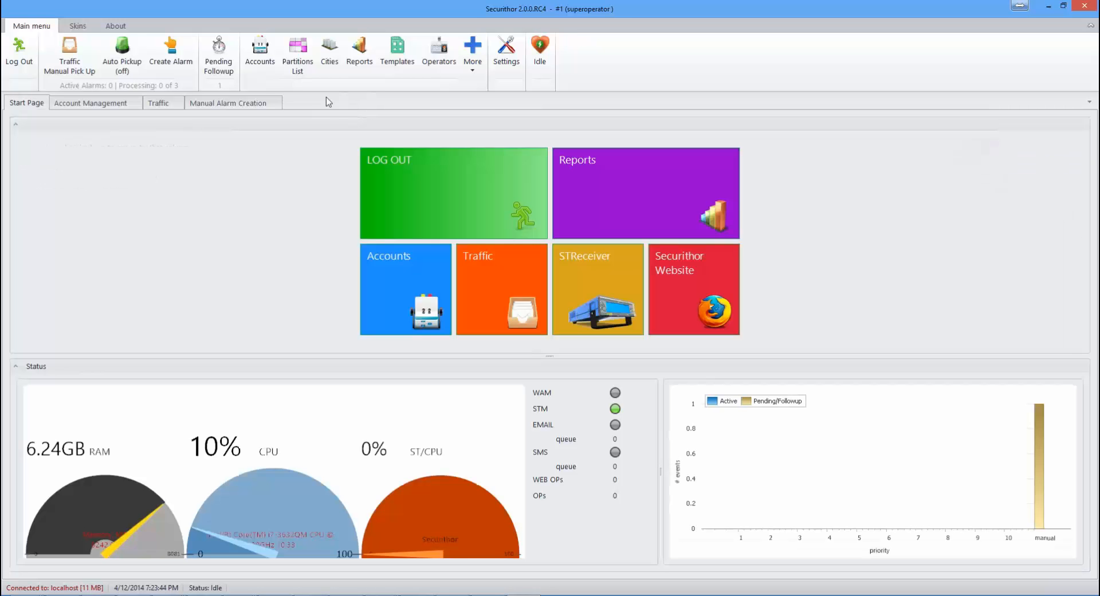
pyautogui.click(303, 63)
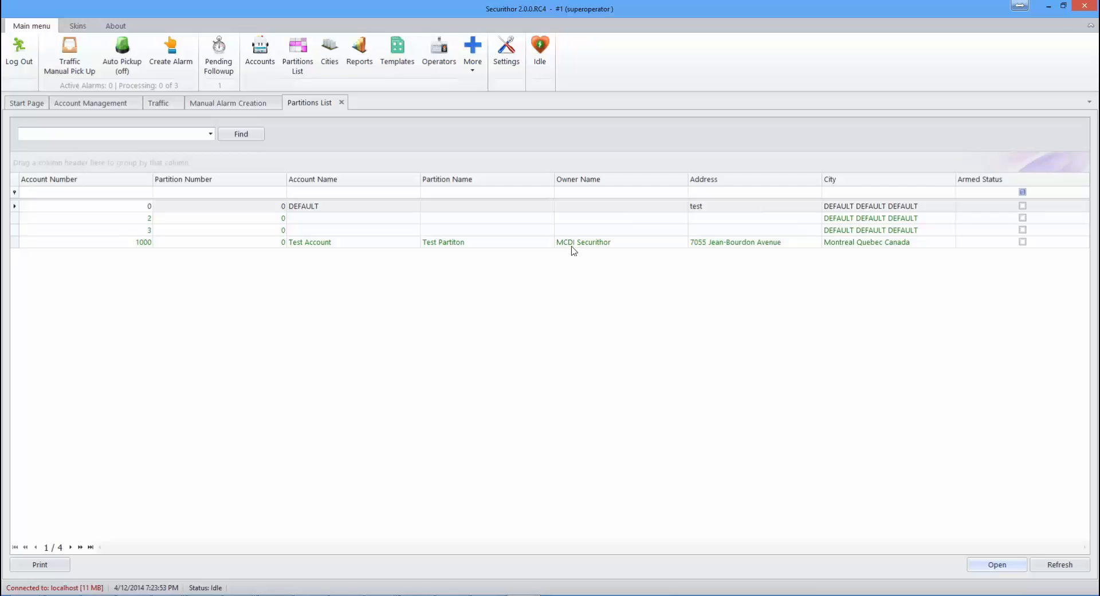
pyautogui.click(576, 222)
pyautogui.click(576, 231)
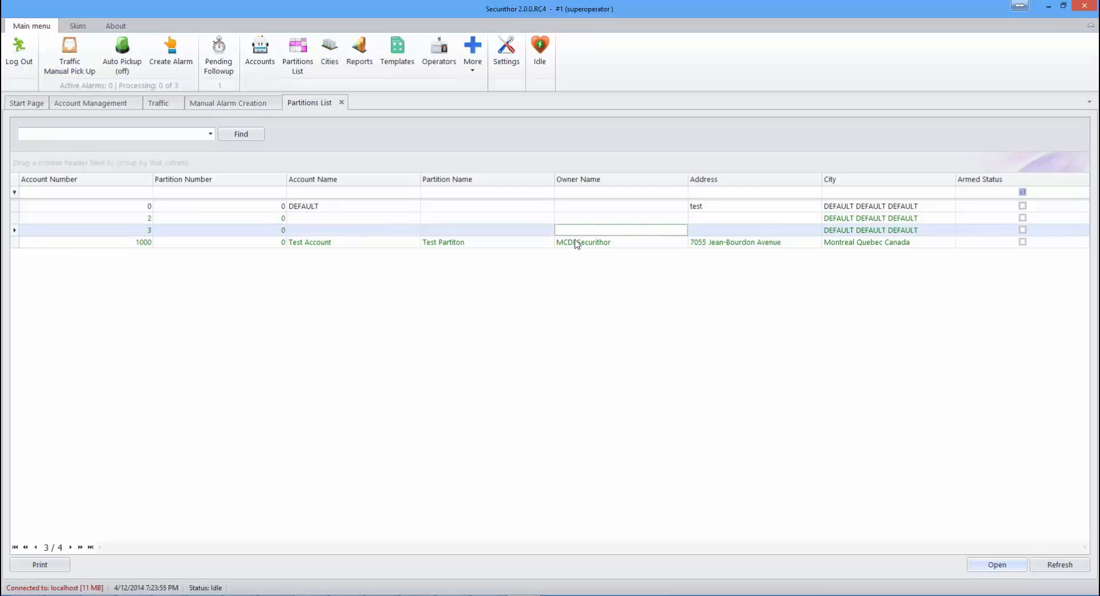
pyautogui.click(577, 243)
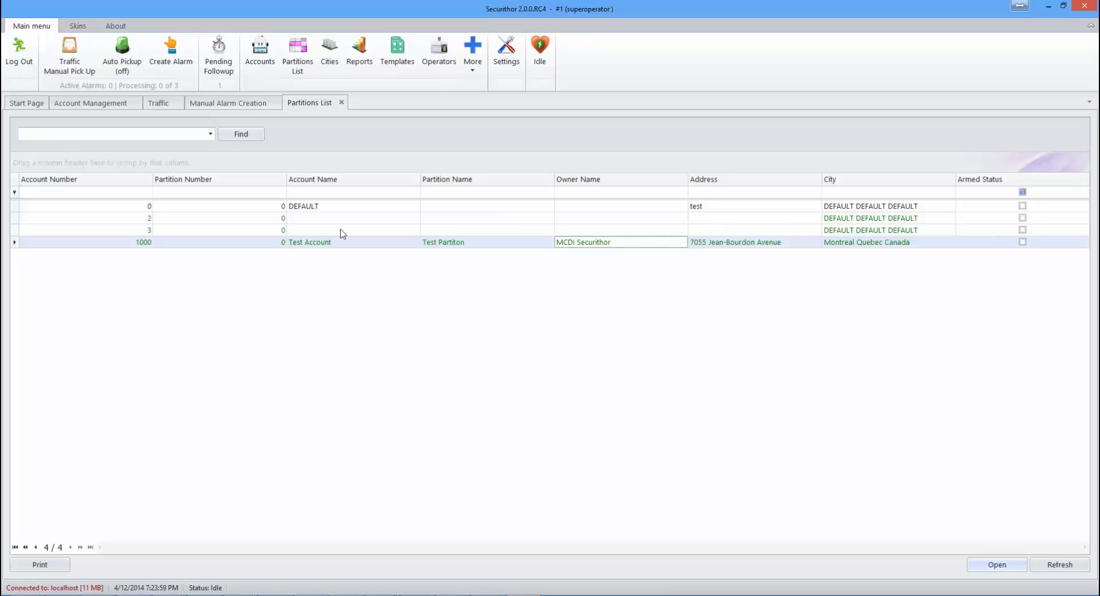
# Step: View account 3's details, then close the Partitions List to reveal the Start Page
pyautogui.doubleClick(195, 232)
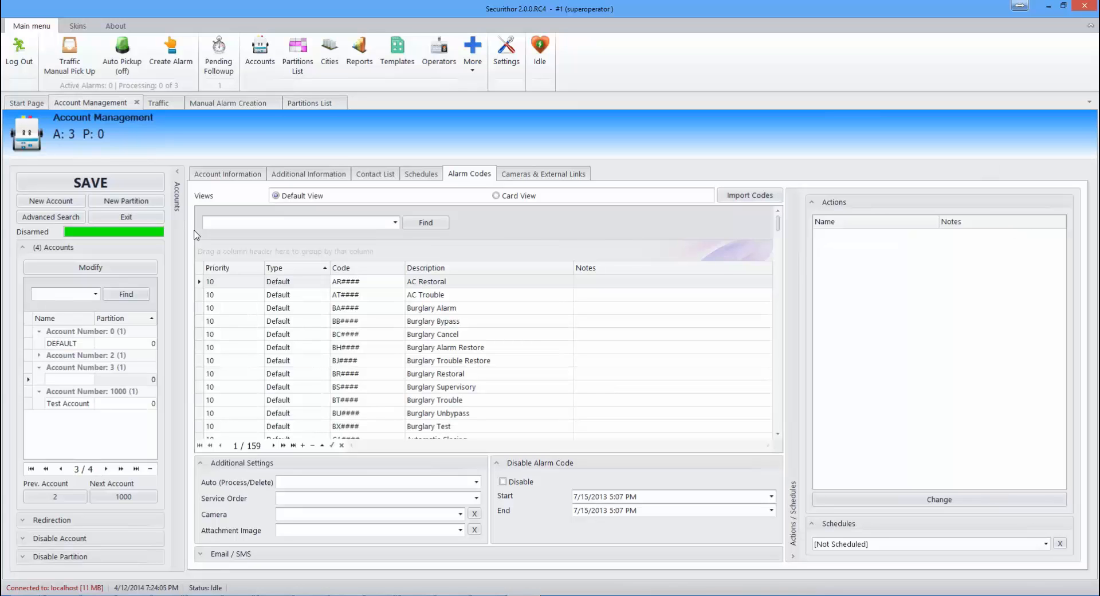
pyautogui.click(298, 104)
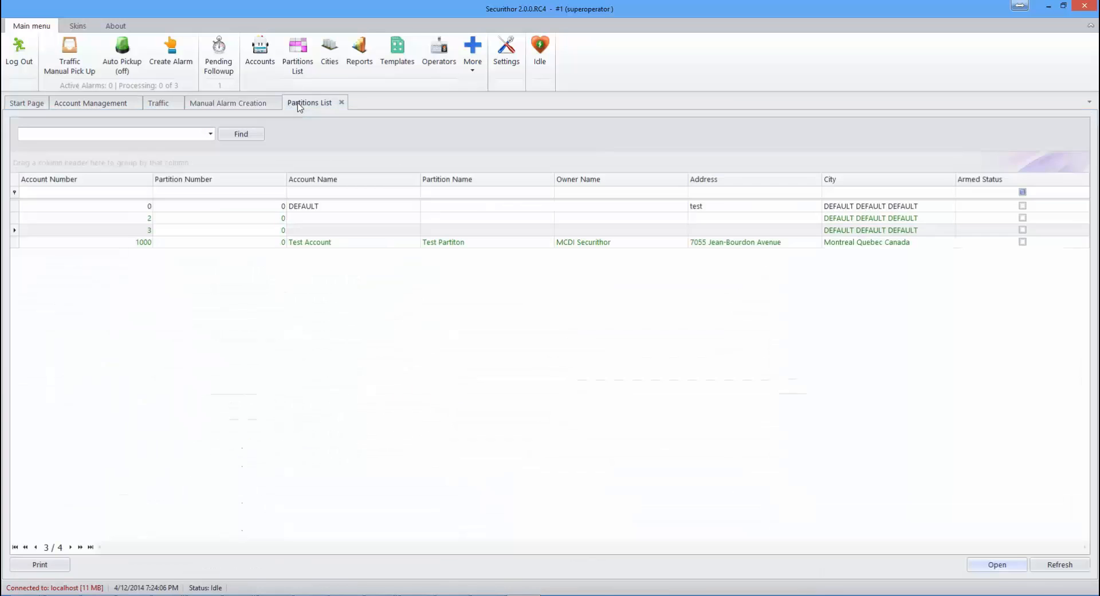
pyautogui.click(341, 103)
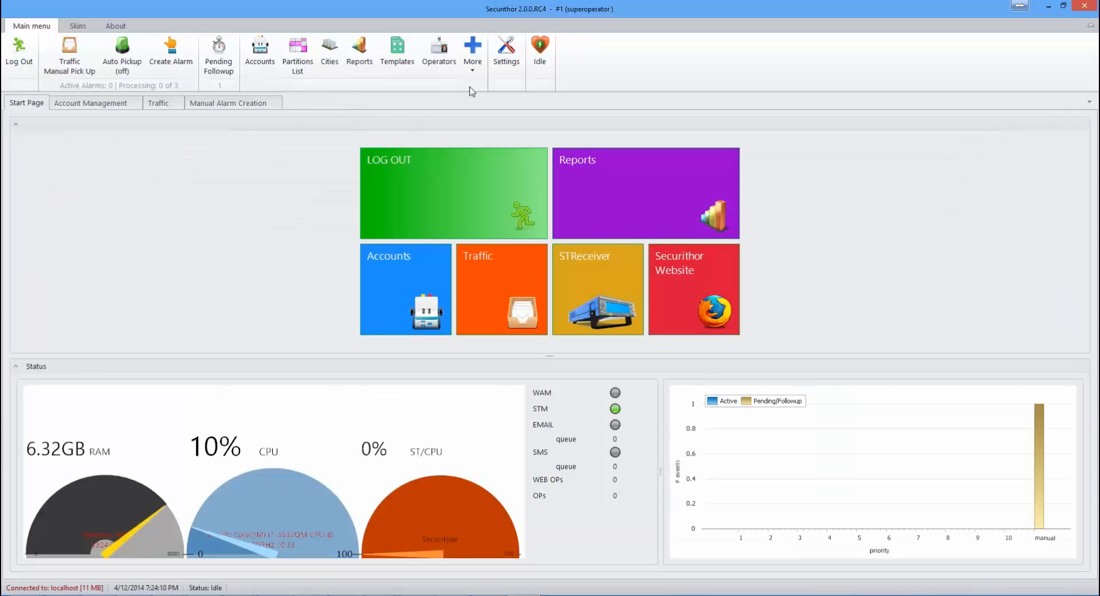